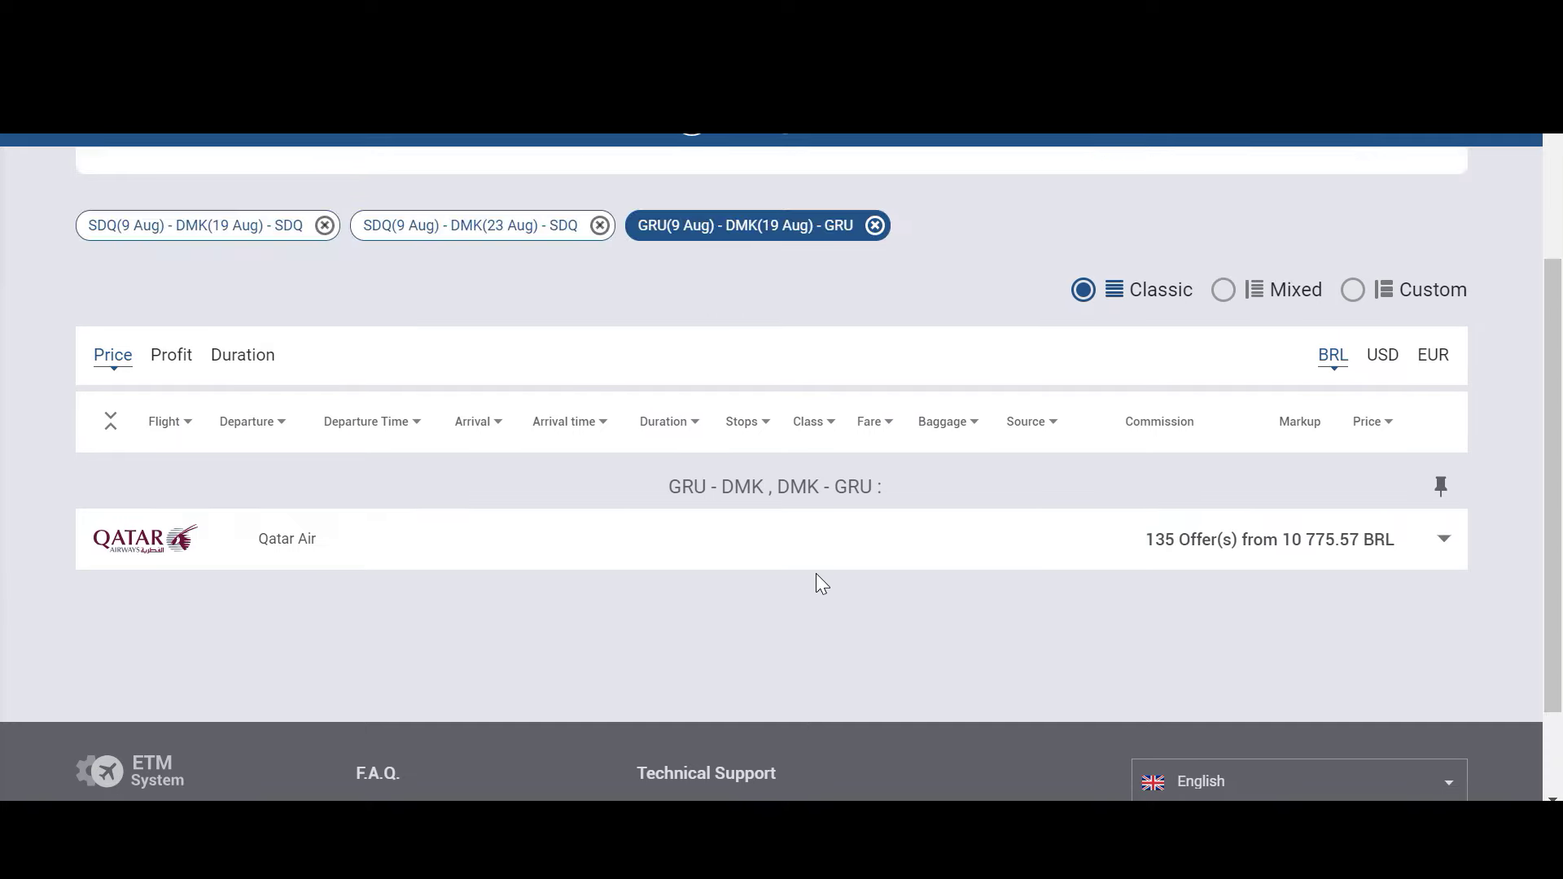
Step: Expand the Qatar Air offers and show the return options for flight QR-774 arriving 10 Aug at 19:15
scroll(764, 574, up, 2)
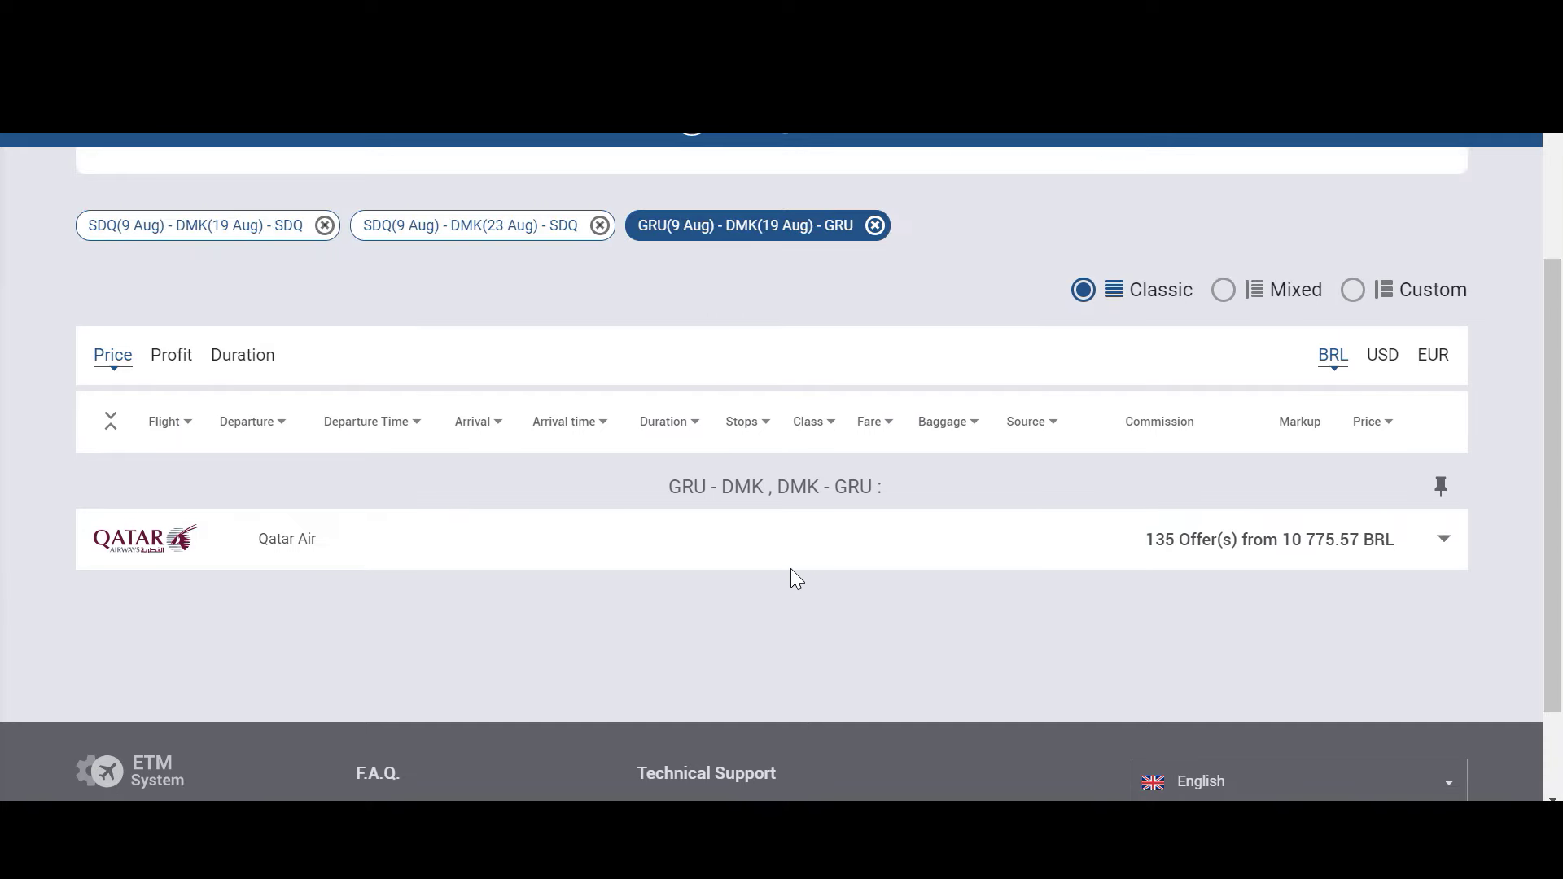
click(1456, 554)
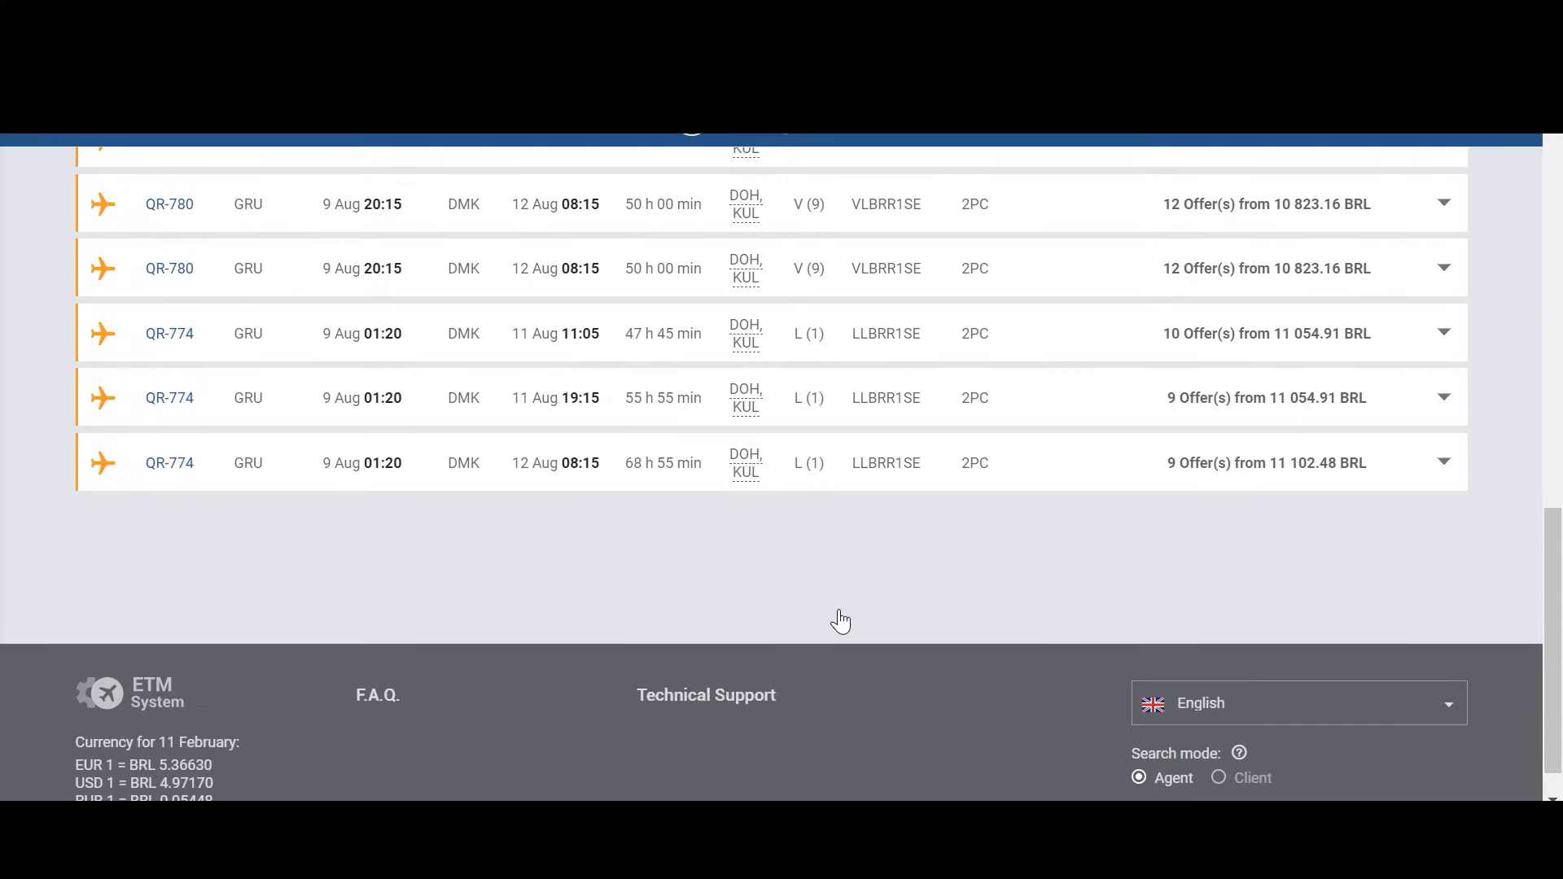
scroll(842, 622, up, 10)
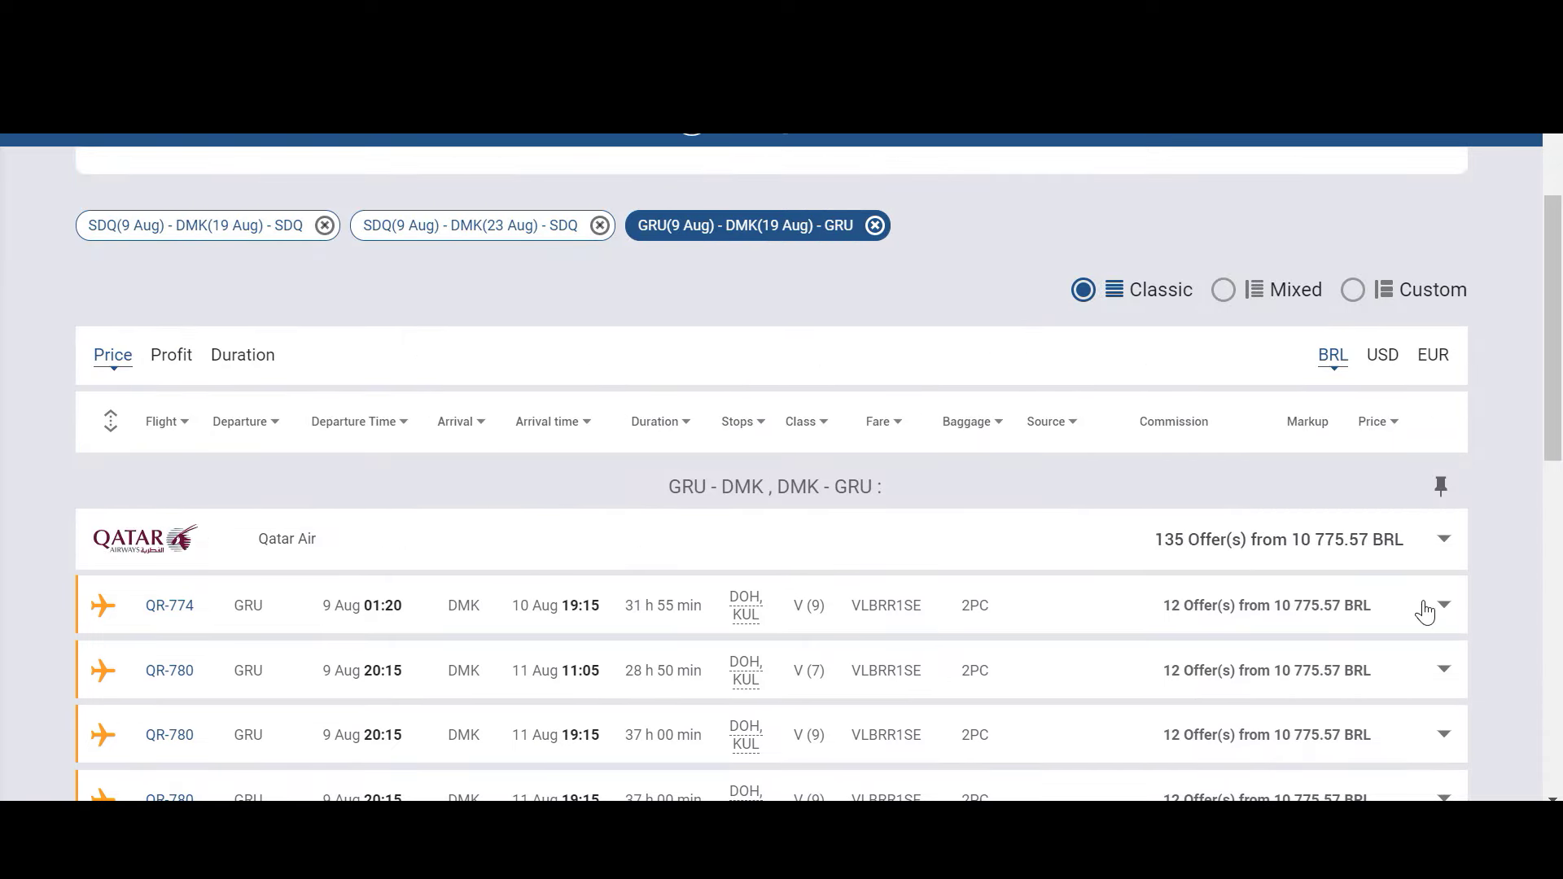
click(1442, 607)
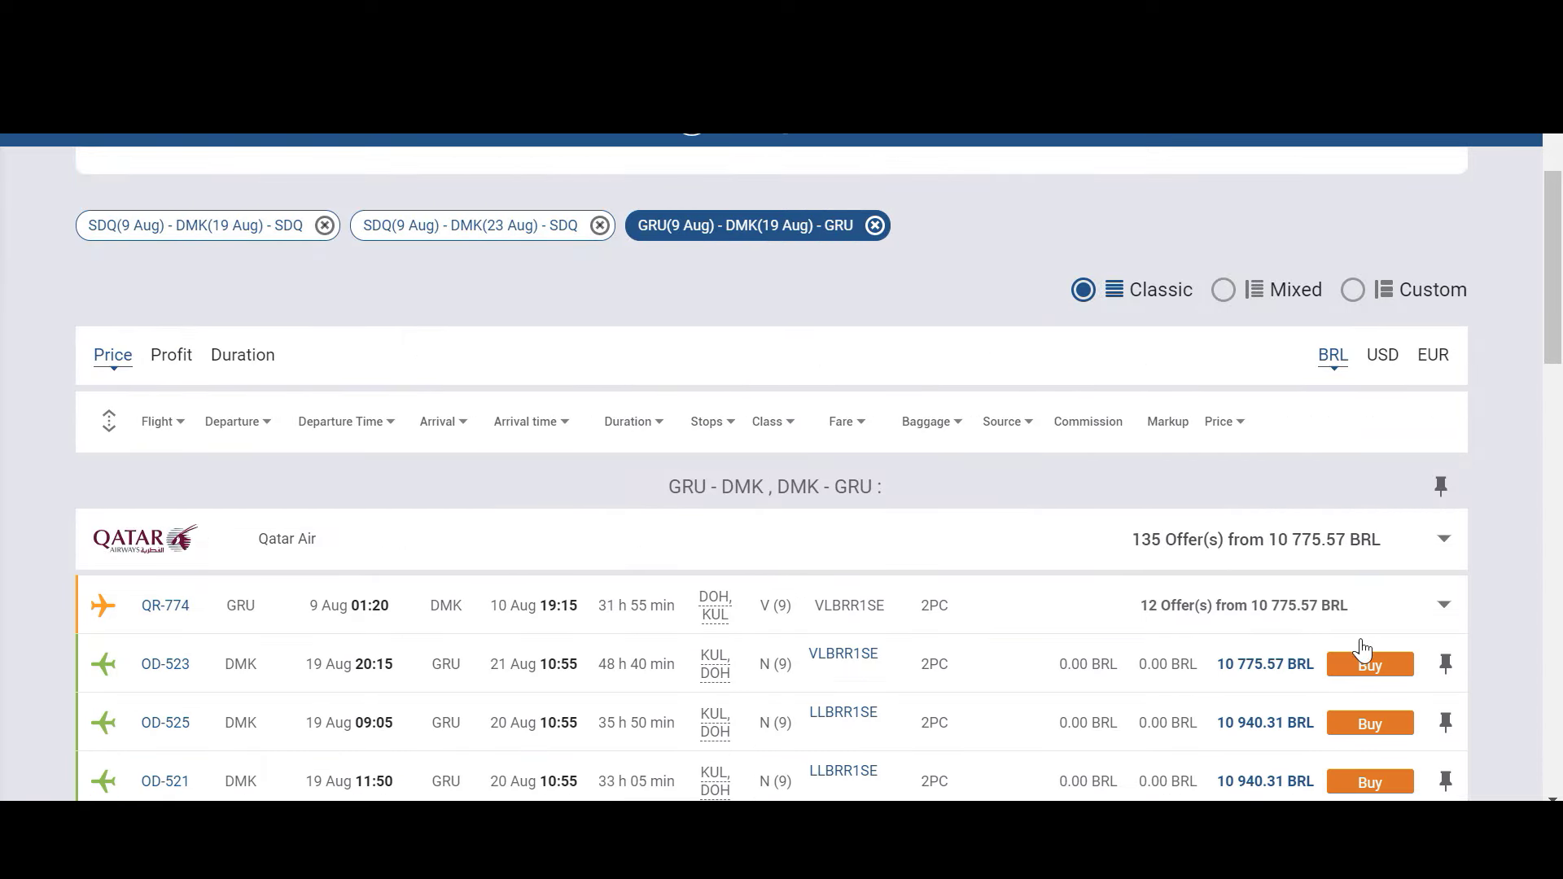
Step: Pin the QR-774 offer with return flight OD-523, select it and proceed to buy it
click(1446, 662)
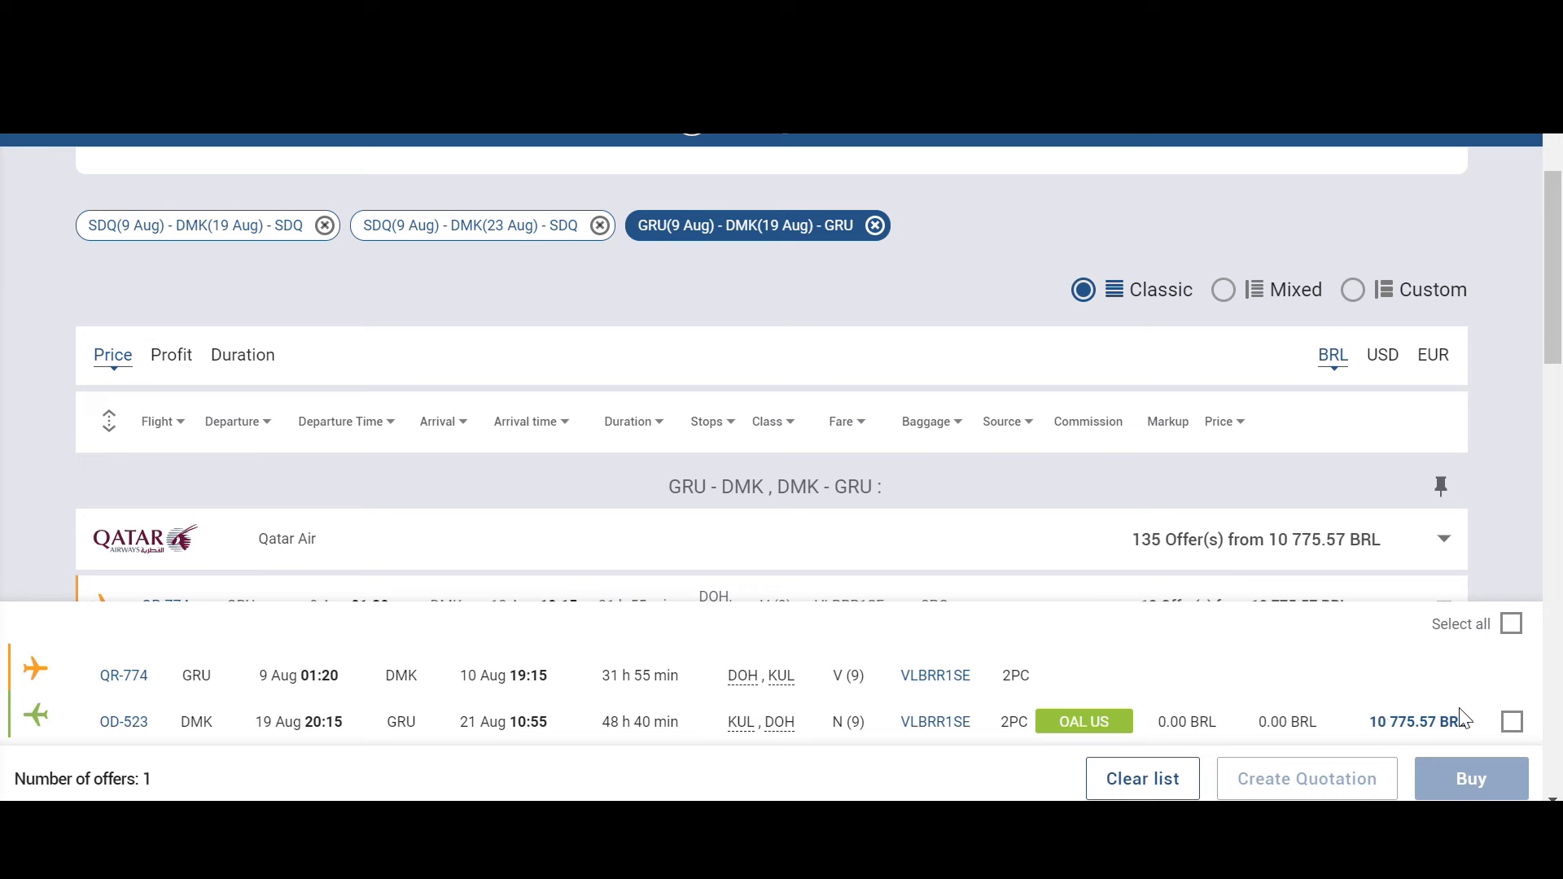
click(1511, 721)
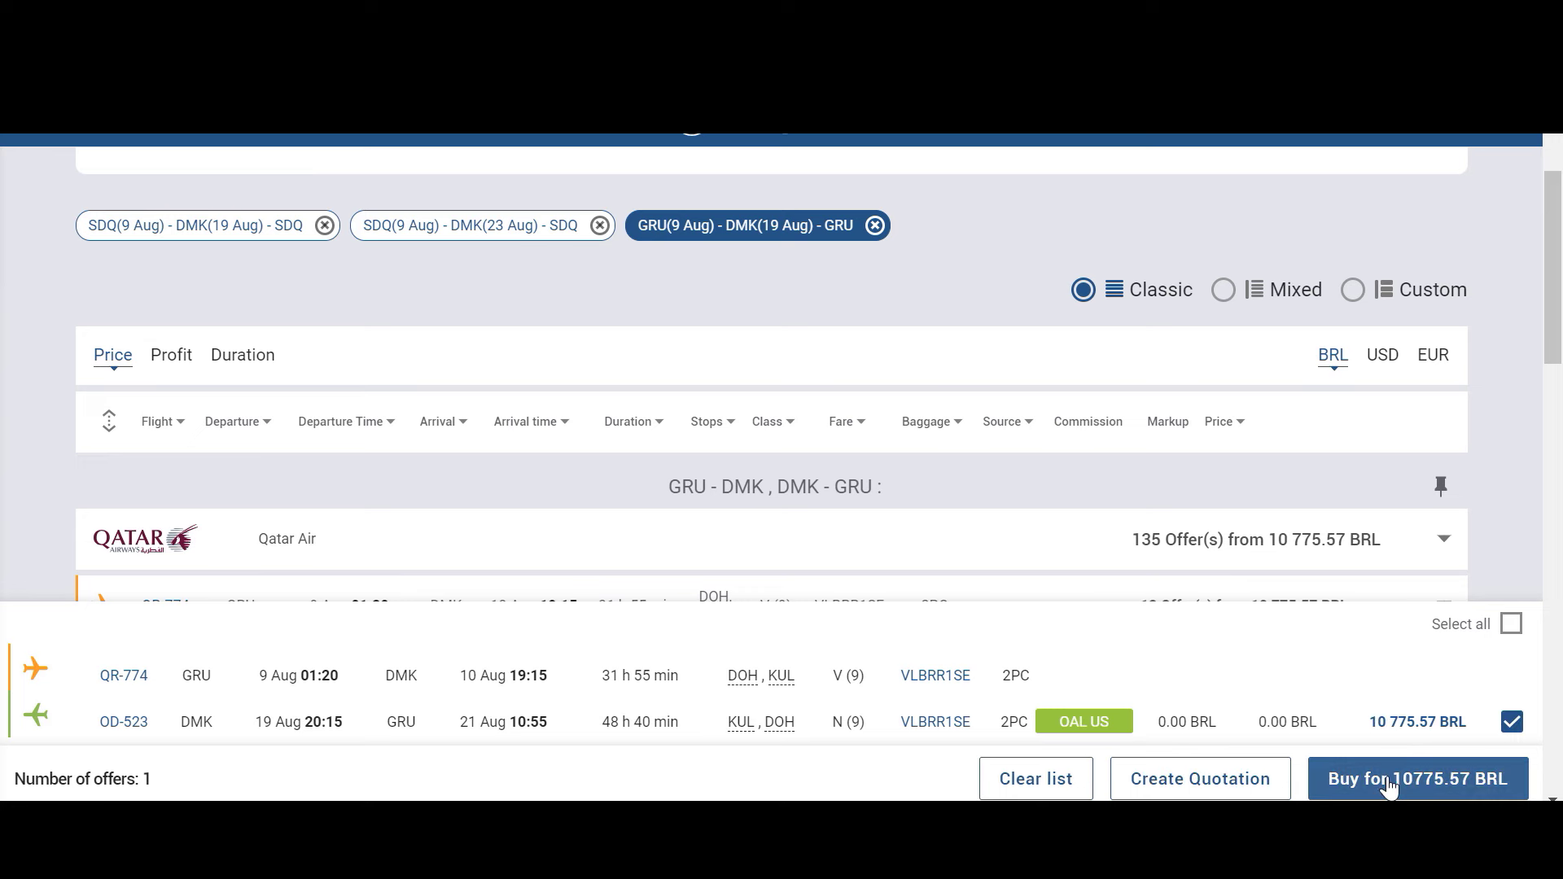
click(1384, 778)
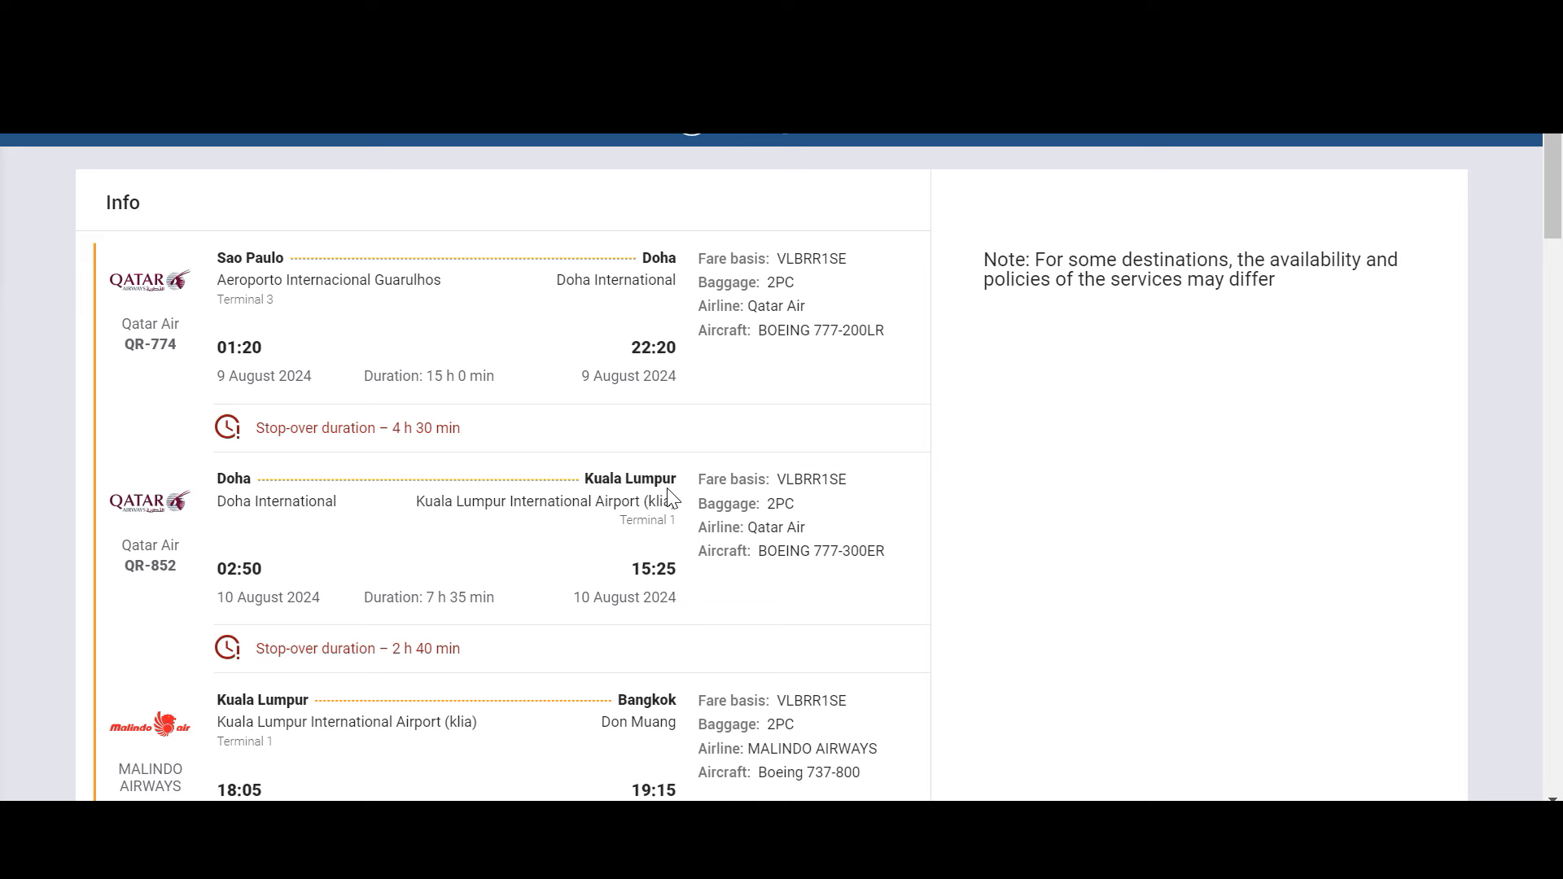
Step: Review the outbound and return segments of the Sao Paulo–Bangkok itinerary, including airports, times and stop-over durations
scroll(669, 498, down, 1)
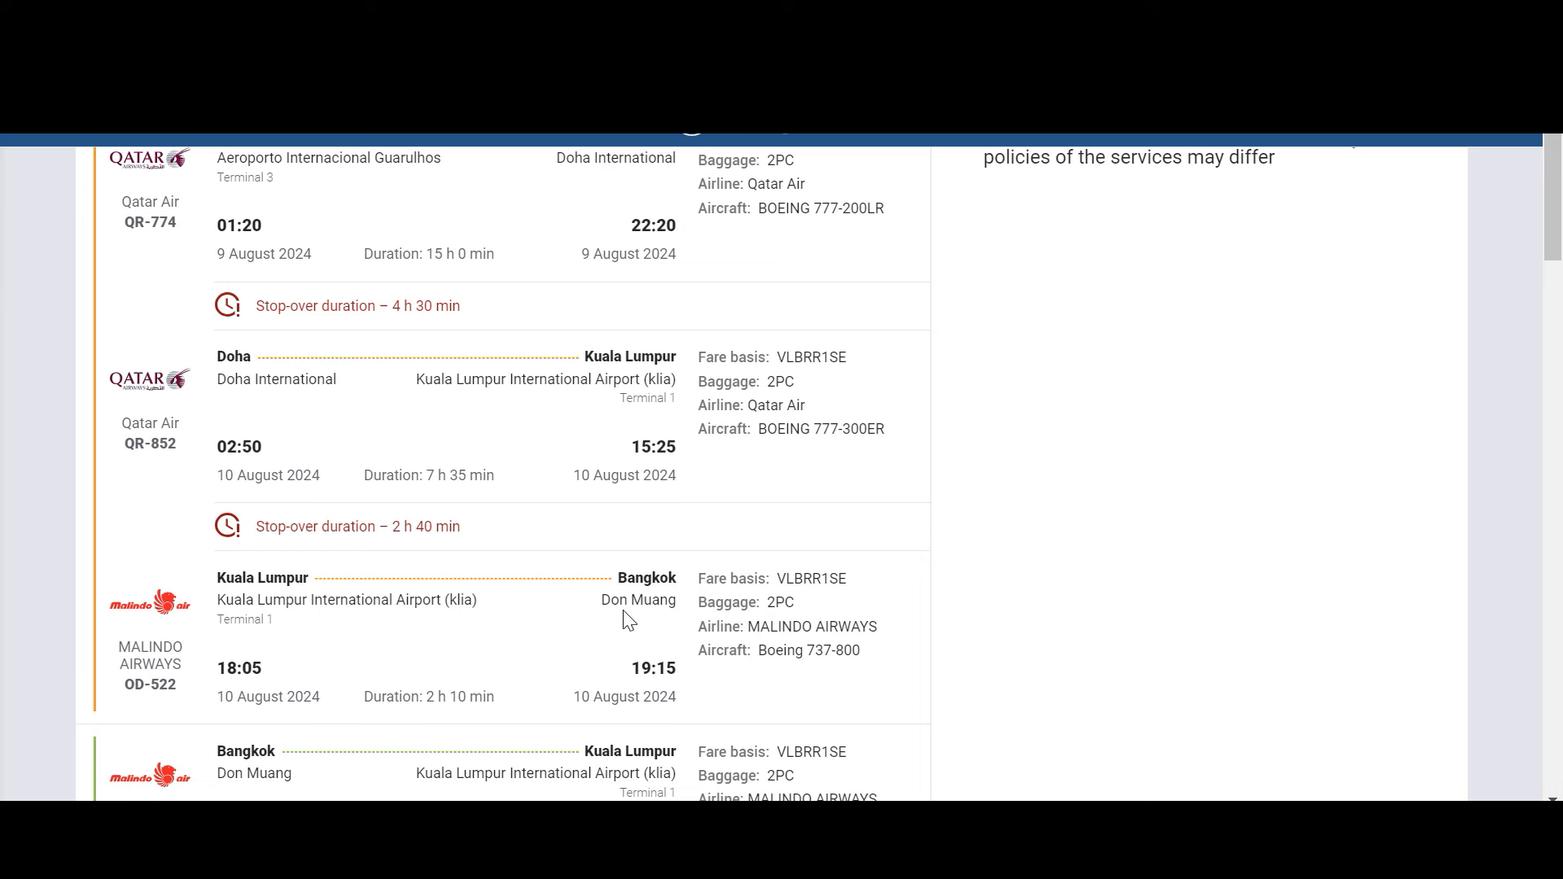
scroll(639, 580, down, 2)
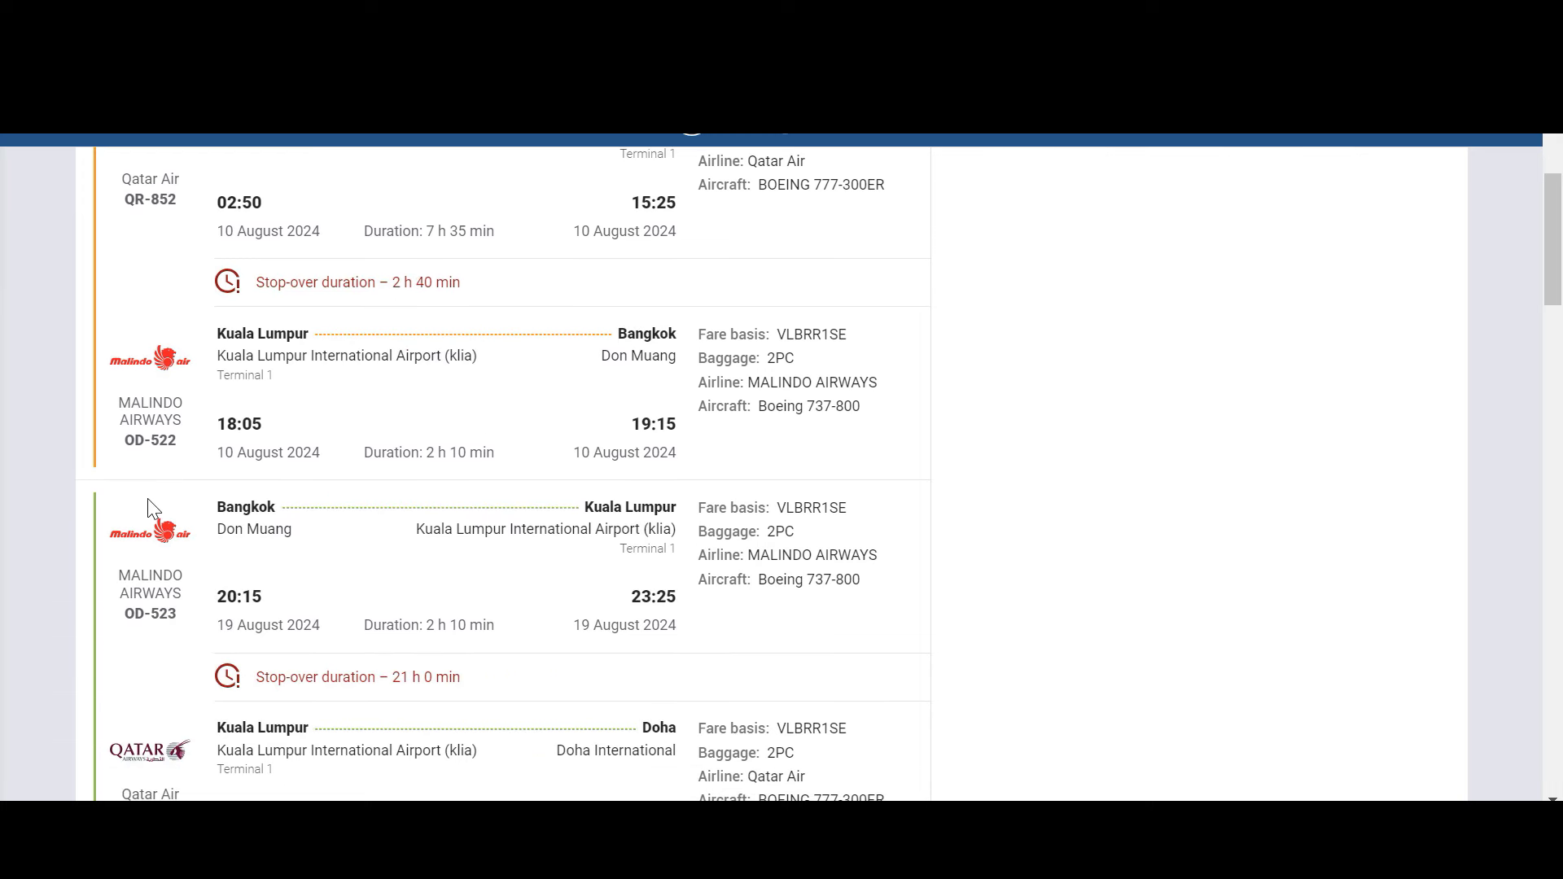
scroll(617, 514, down, 2)
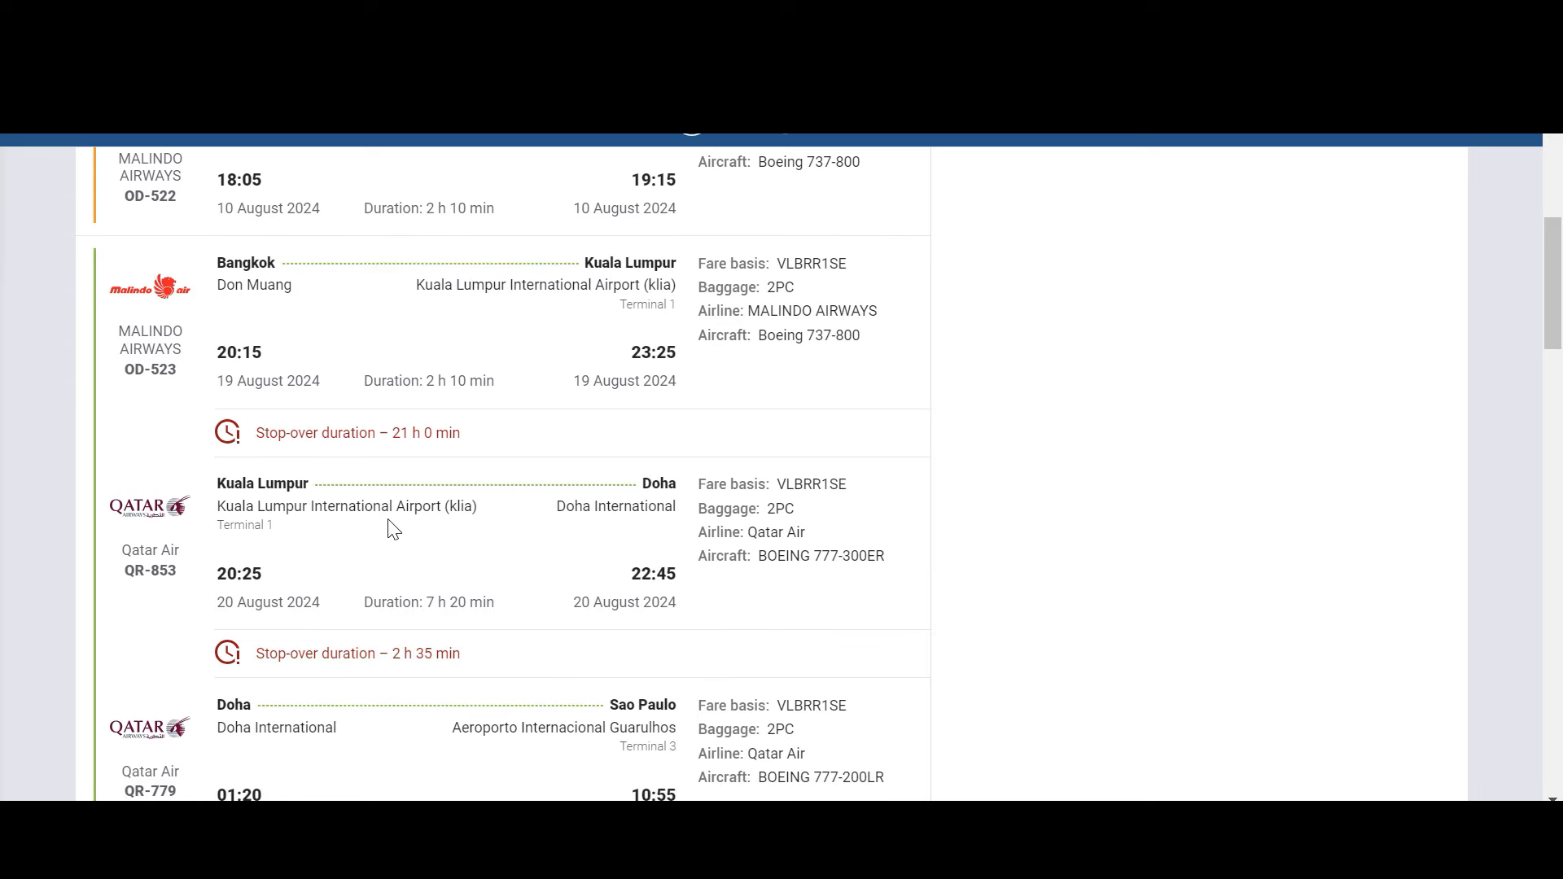
scroll(388, 672, down, 2)
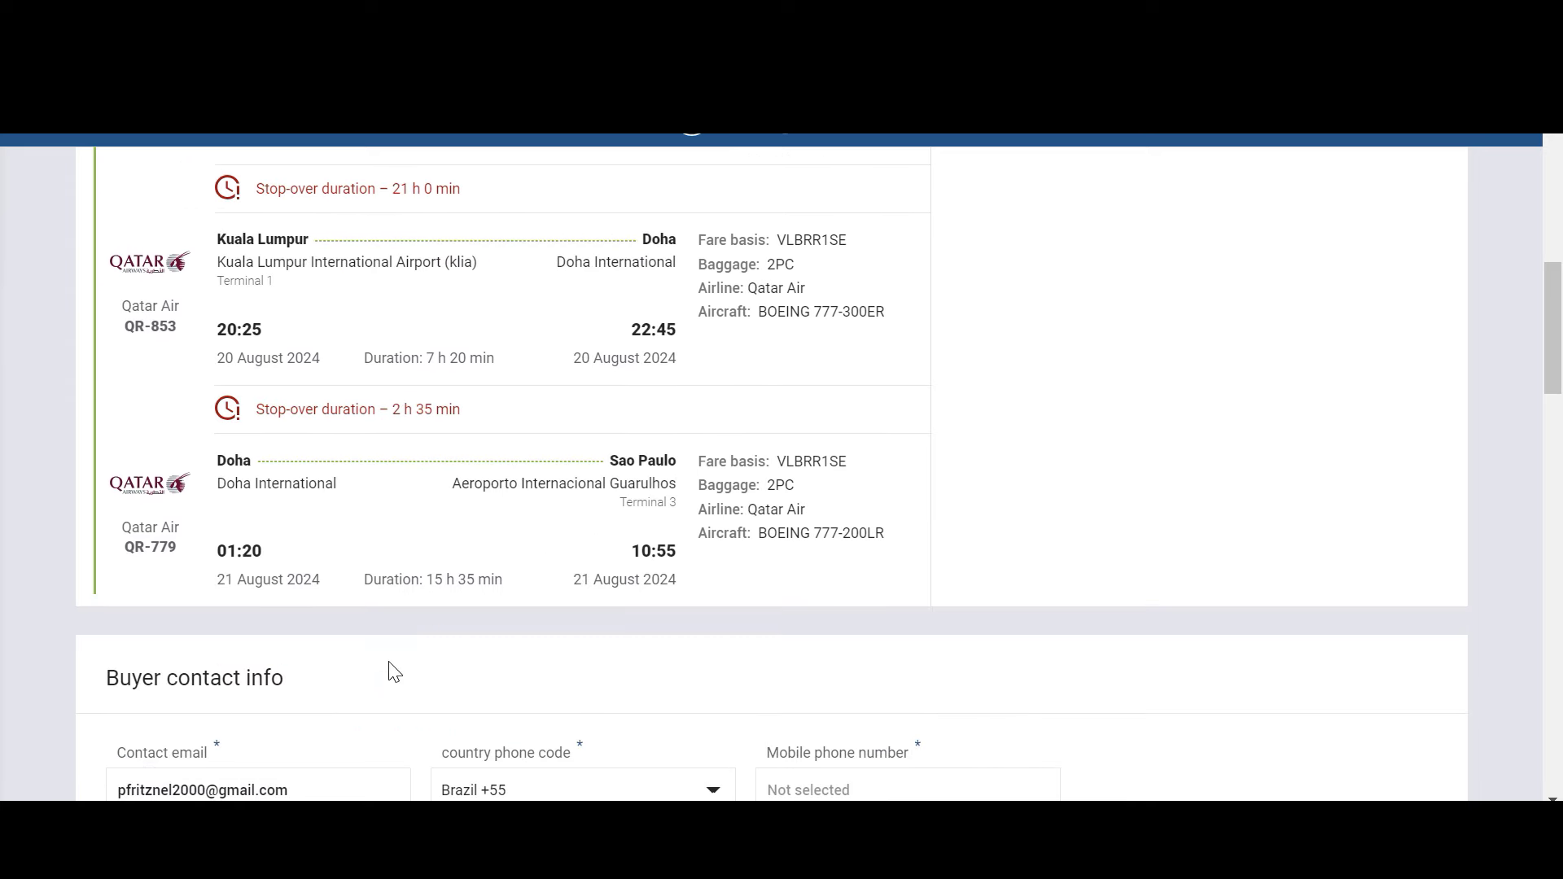
scroll(628, 555, up, 3)
scroll(628, 561, up, 4)
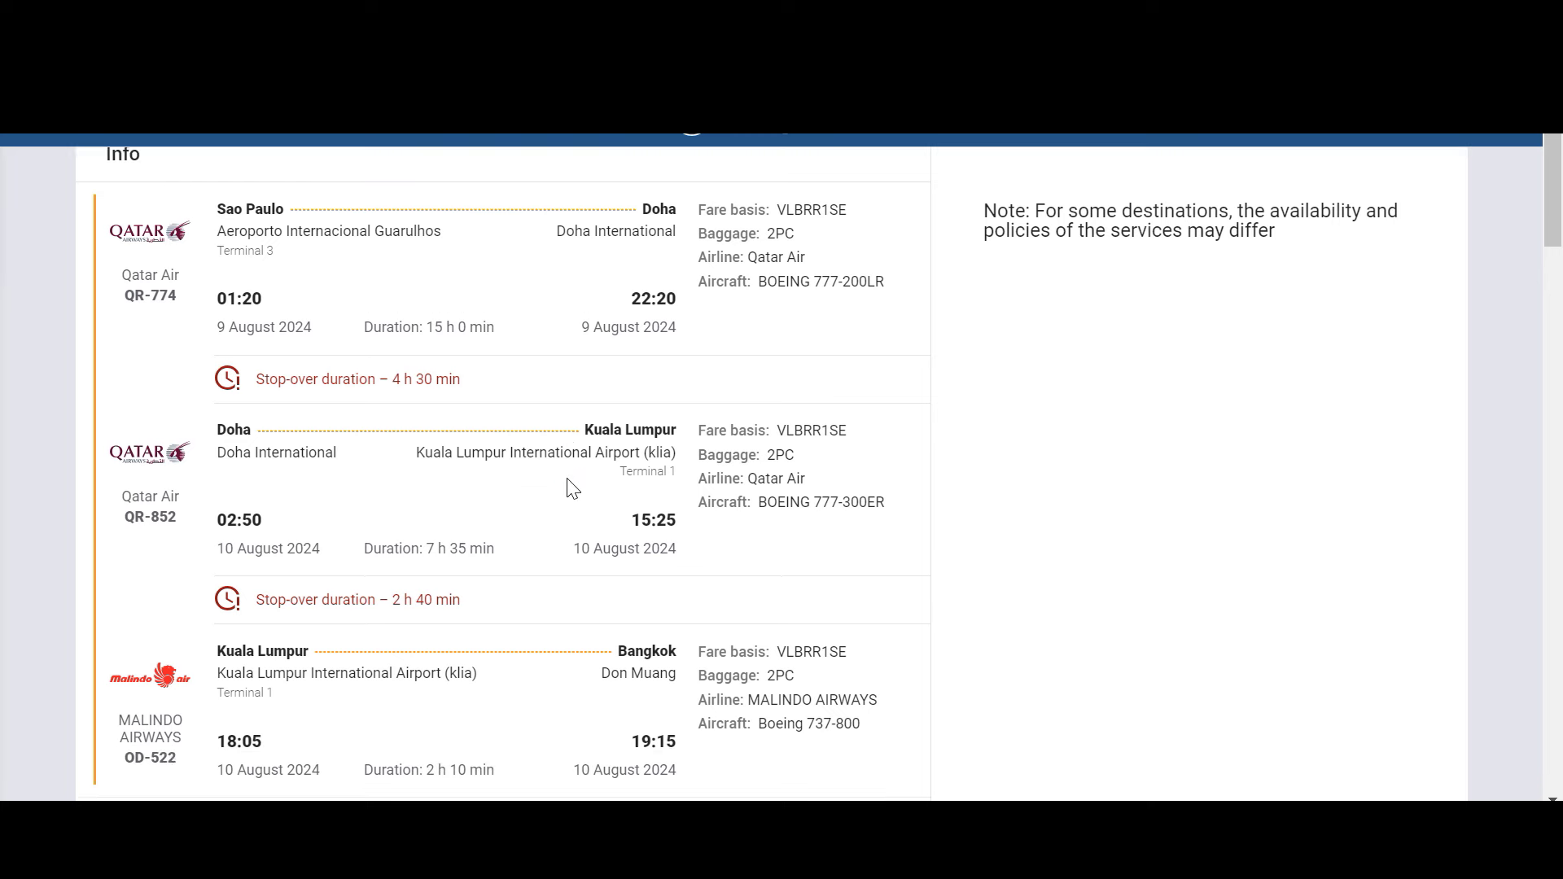
Step: Examine the booking form's buyer contact, billing and passenger sections, payment options and fare breakdown
scroll(570, 486, down, 4)
scroll(570, 486, down, 14)
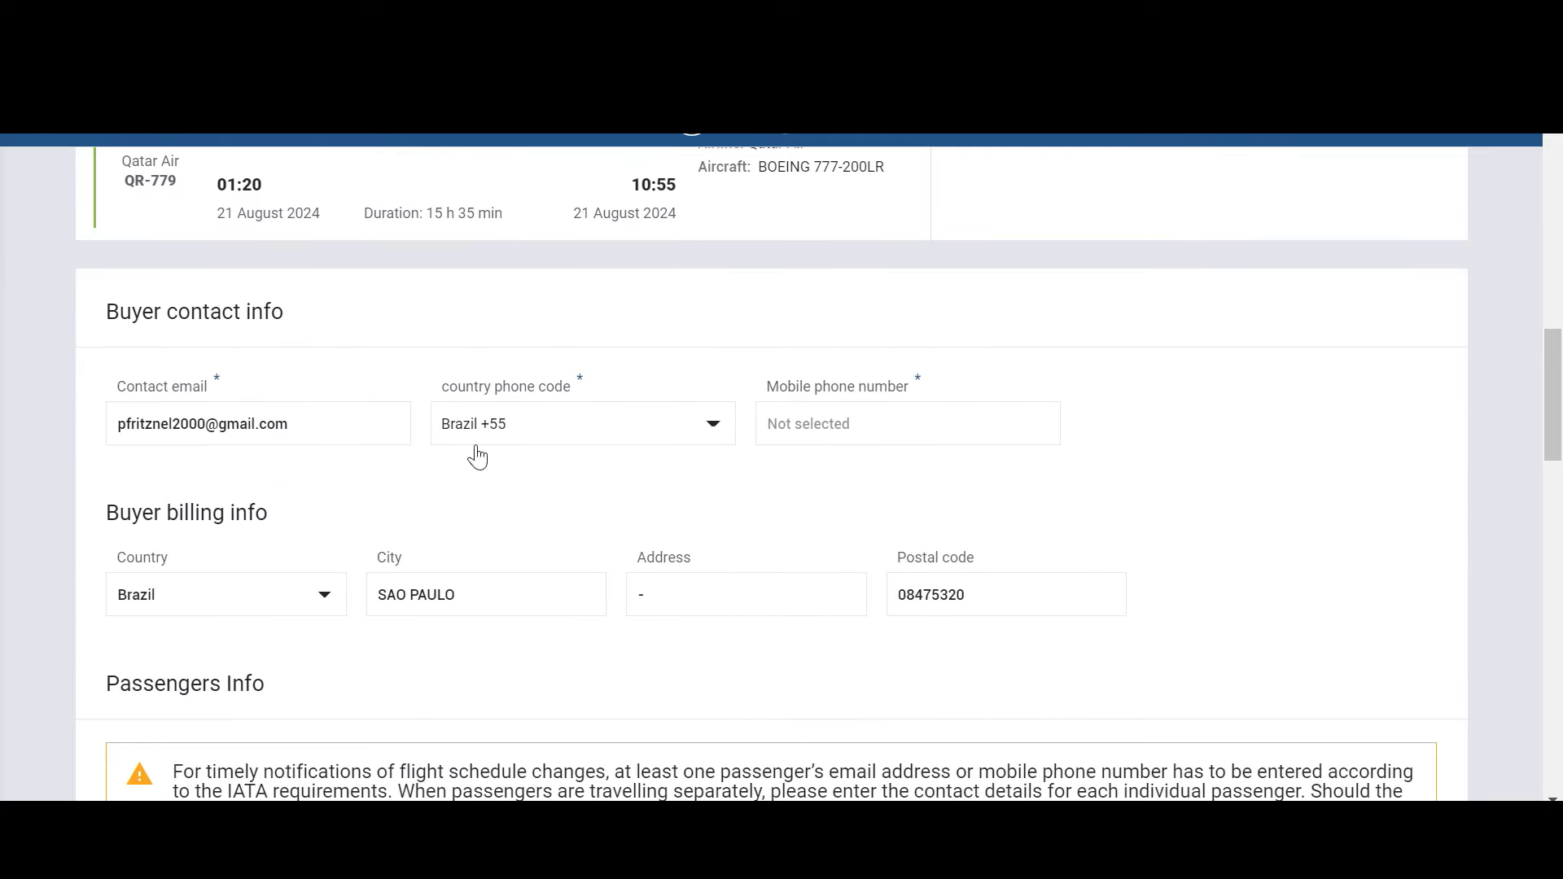
scroll(535, 580, down, 3)
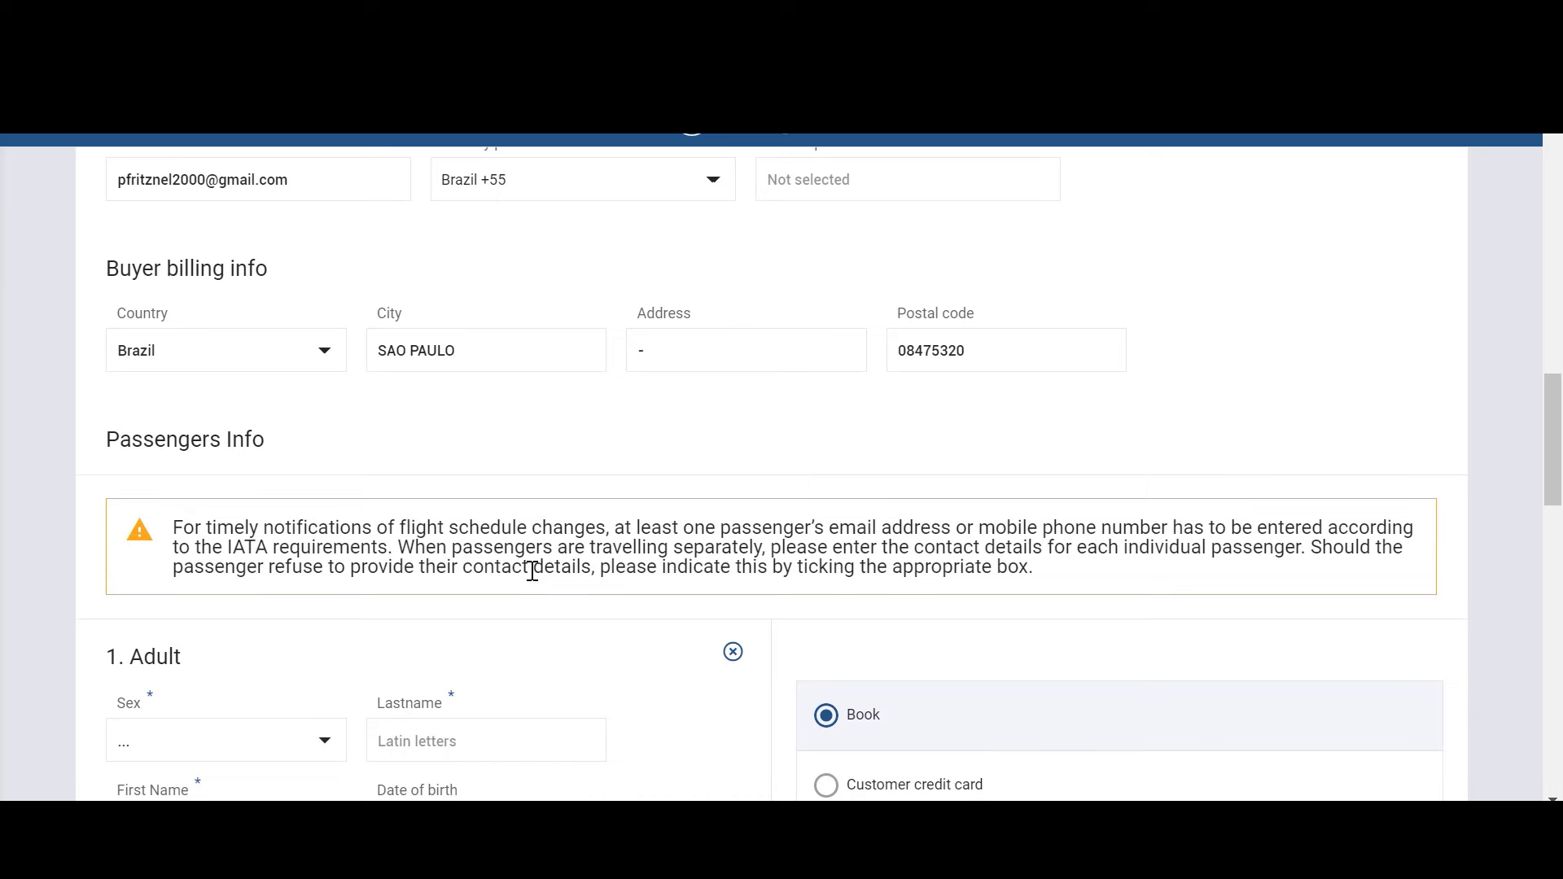
scroll(533, 571, down, 6)
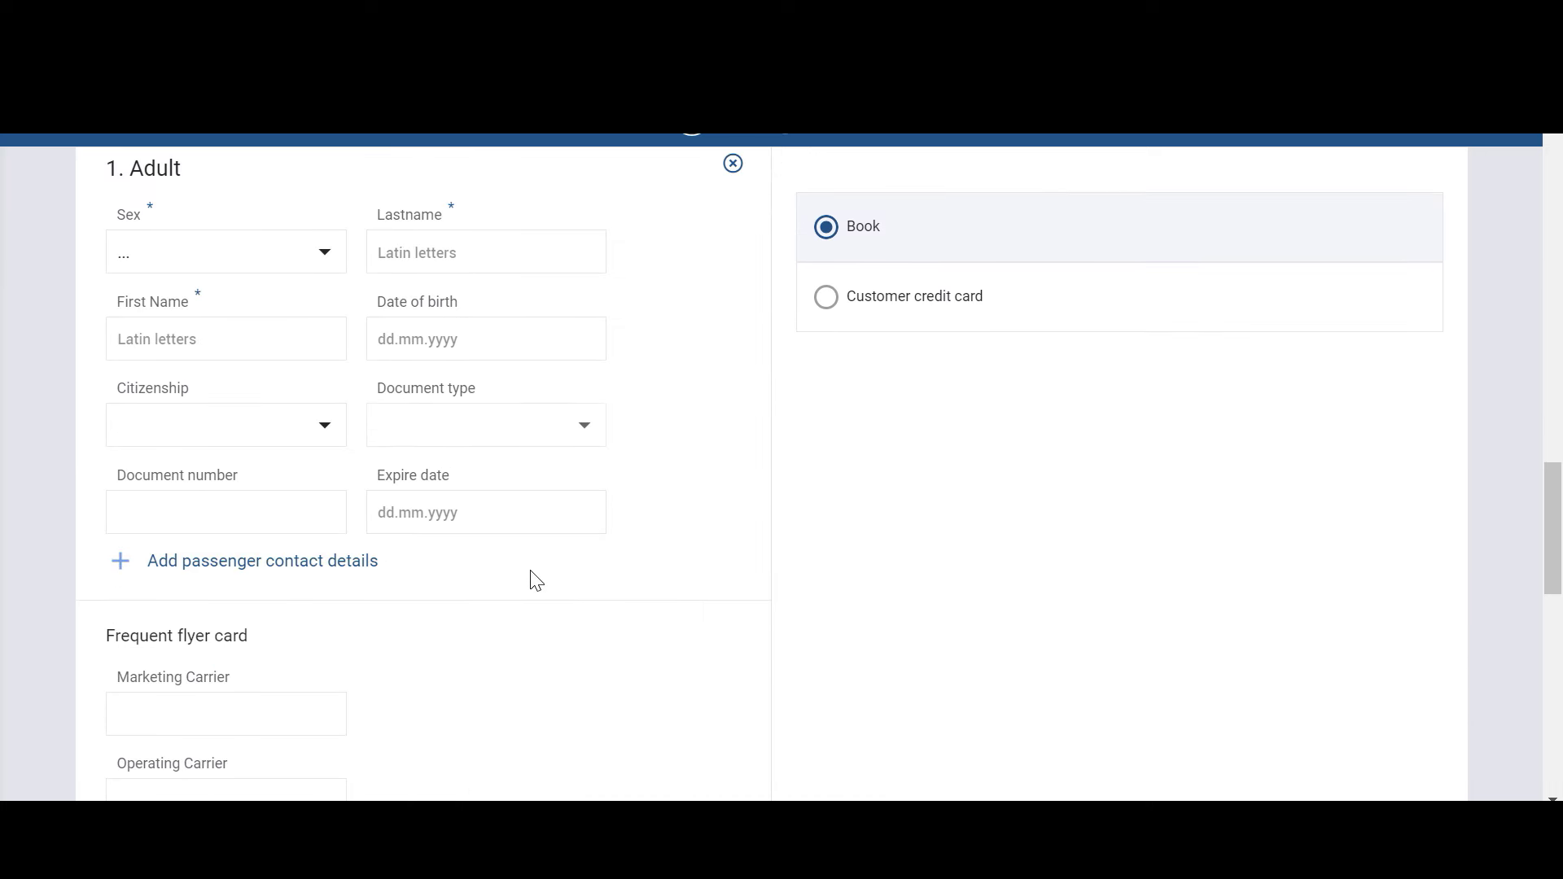
scroll(531, 580, down, 5)
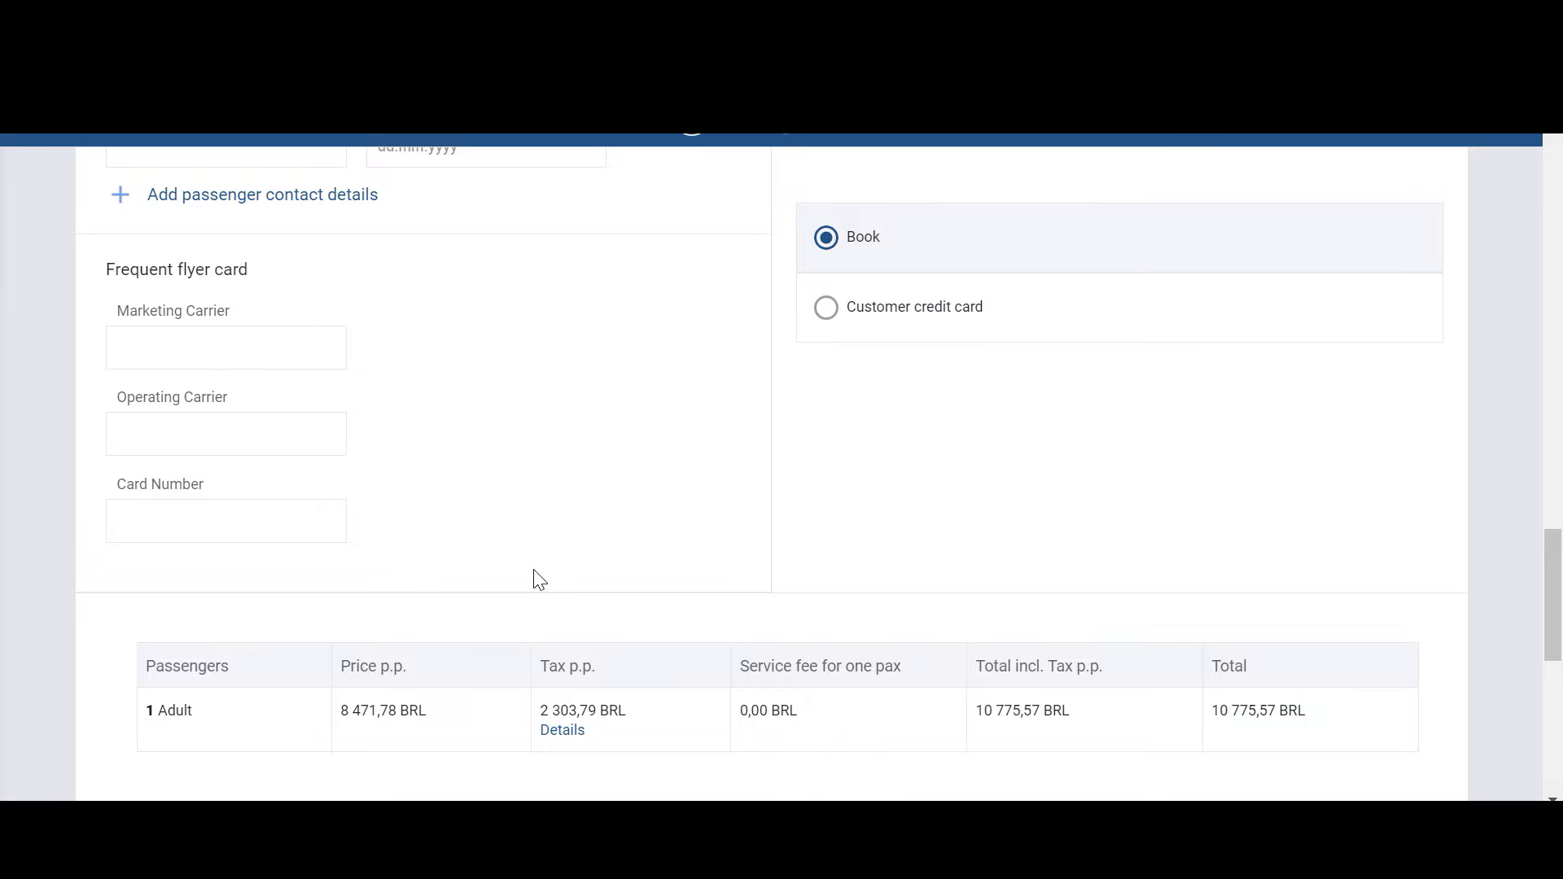
scroll(535, 580, up, 20)
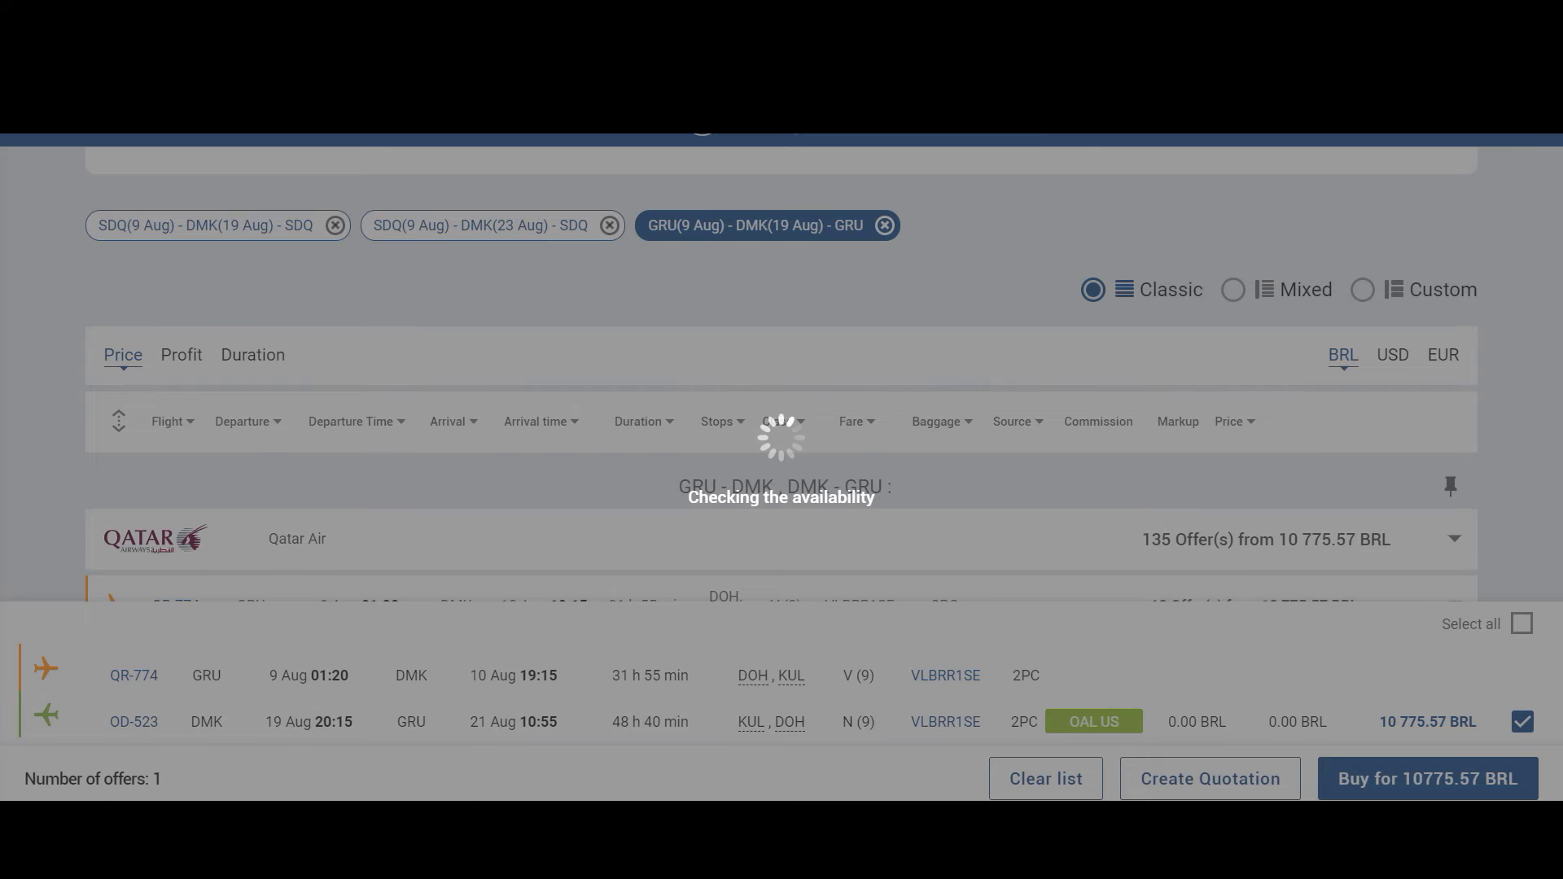
scroll(782, 367, up, 3)
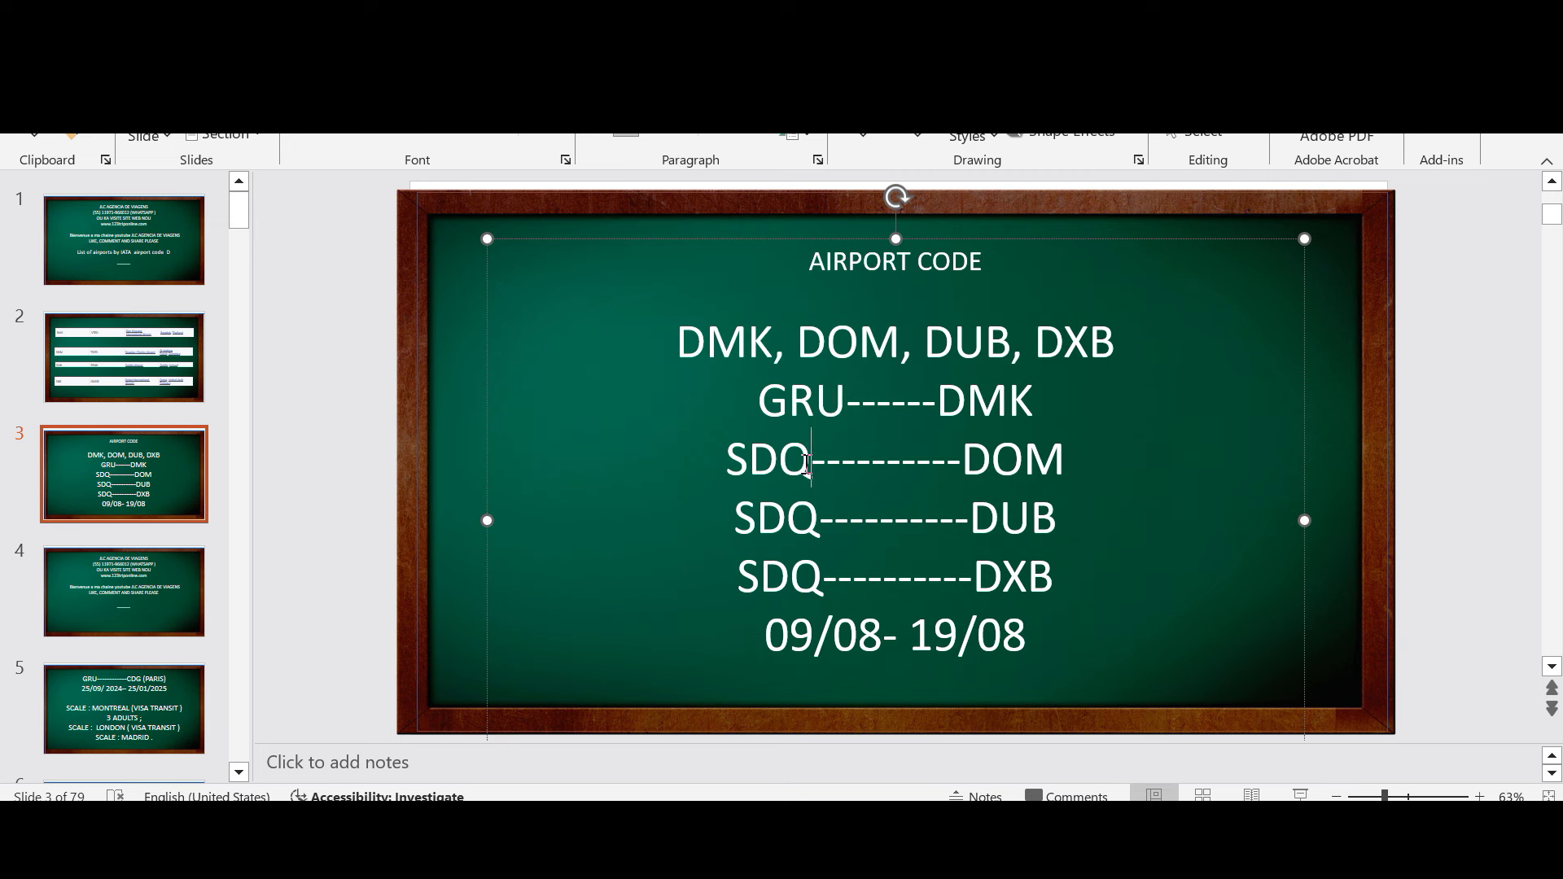
Step: In the PowerPoint airport code slide, replace the origin SDQ with GRU on the DOM route line
key(BackSpace)
key(BackSpace)
key(BackSpace)
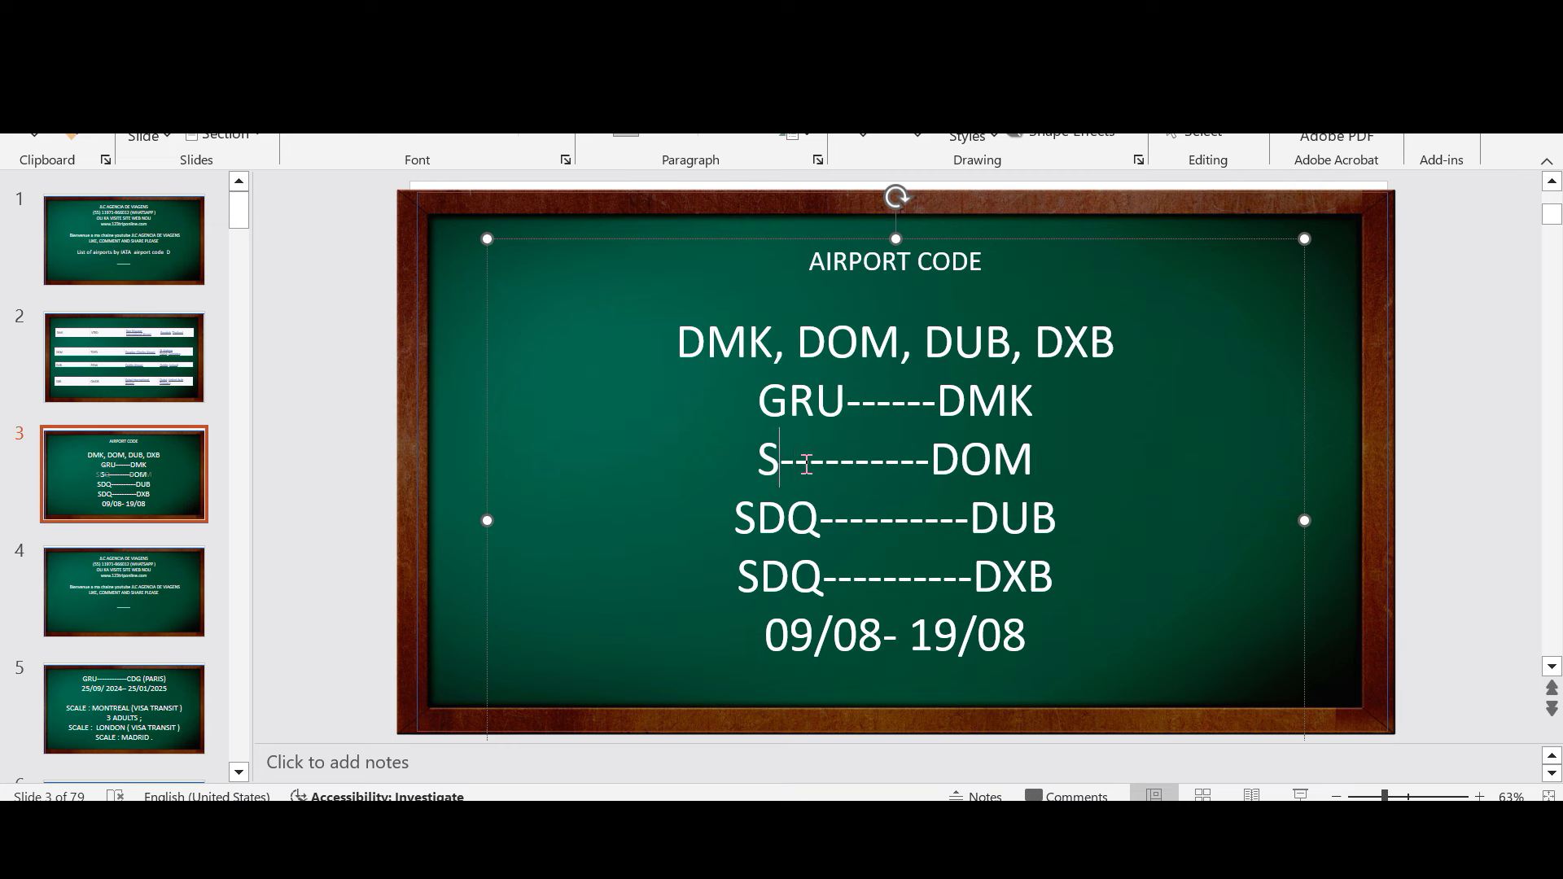
text(GRU)
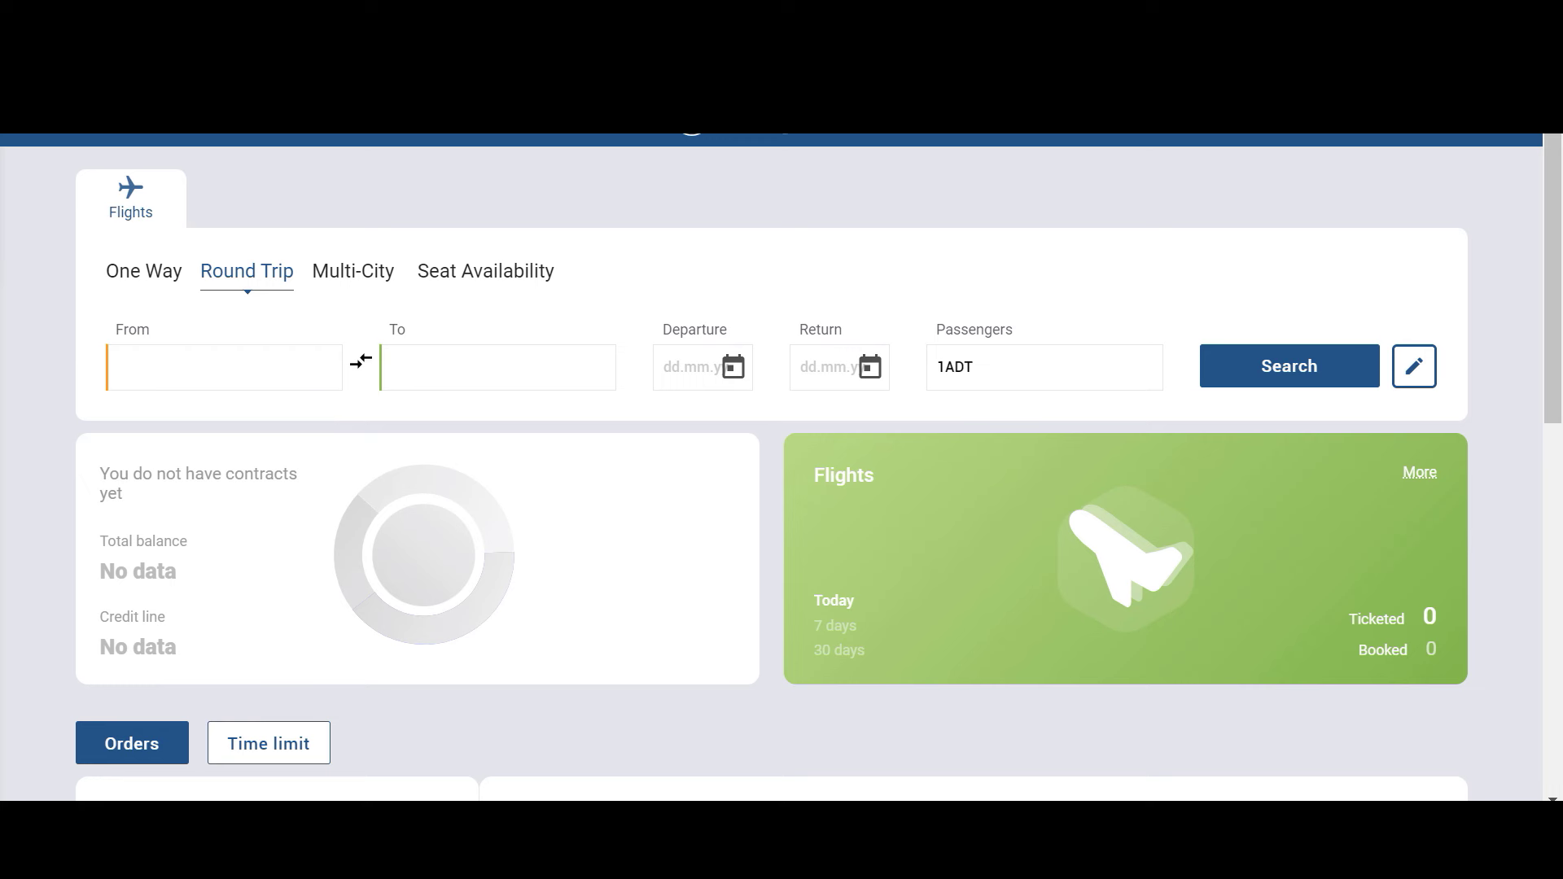
Step: Set the round trip's origin to Aeroporto Internacional Guarulhos (GRU) and its destination to Dominica (DOM)
click(275, 359)
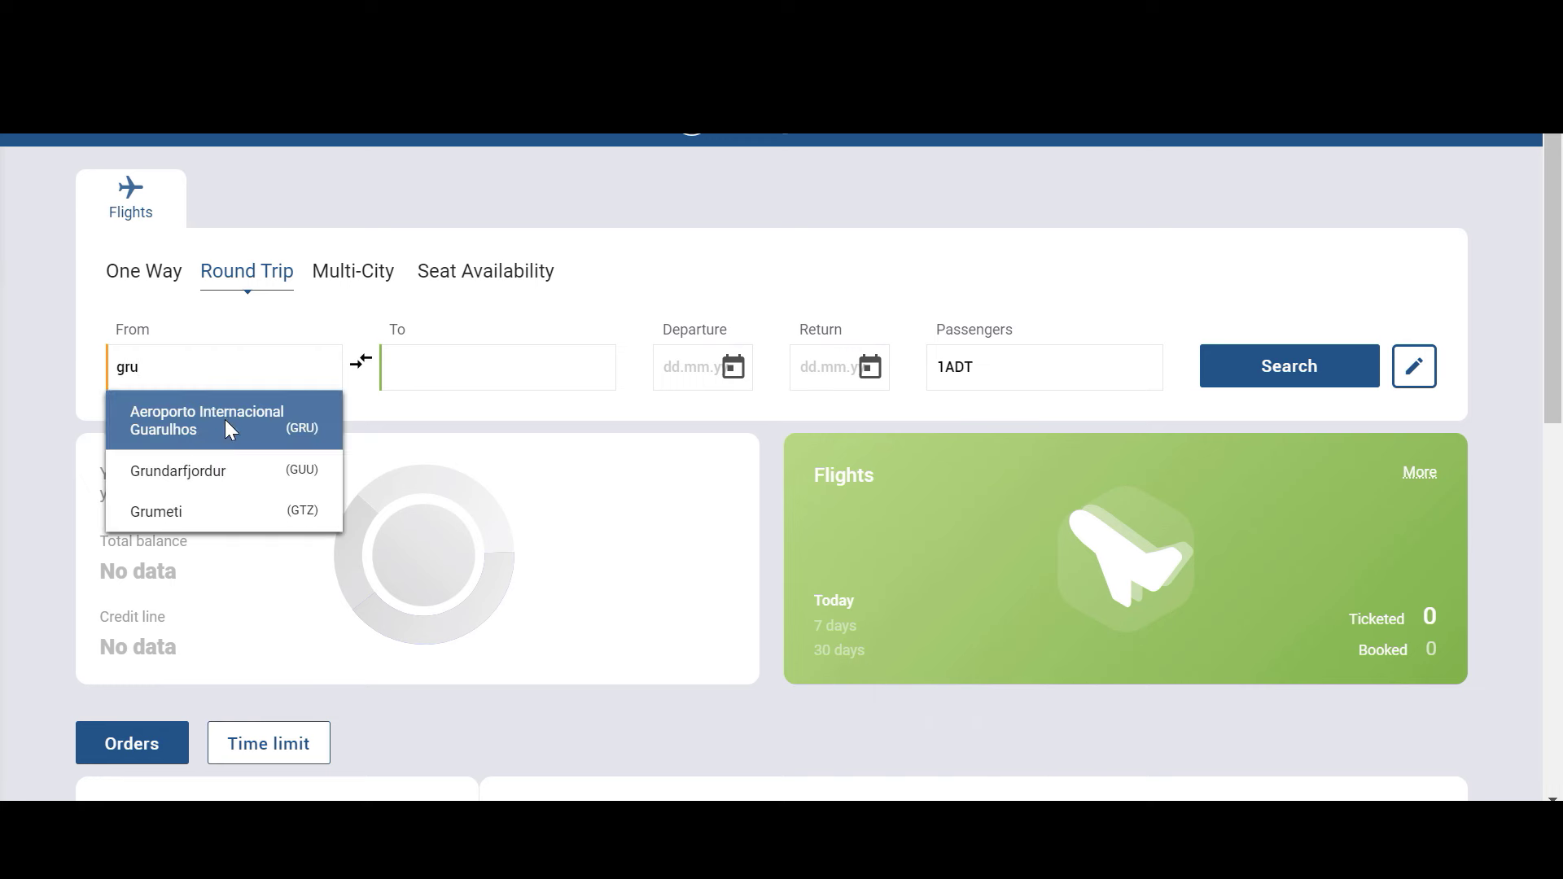
click(223, 422)
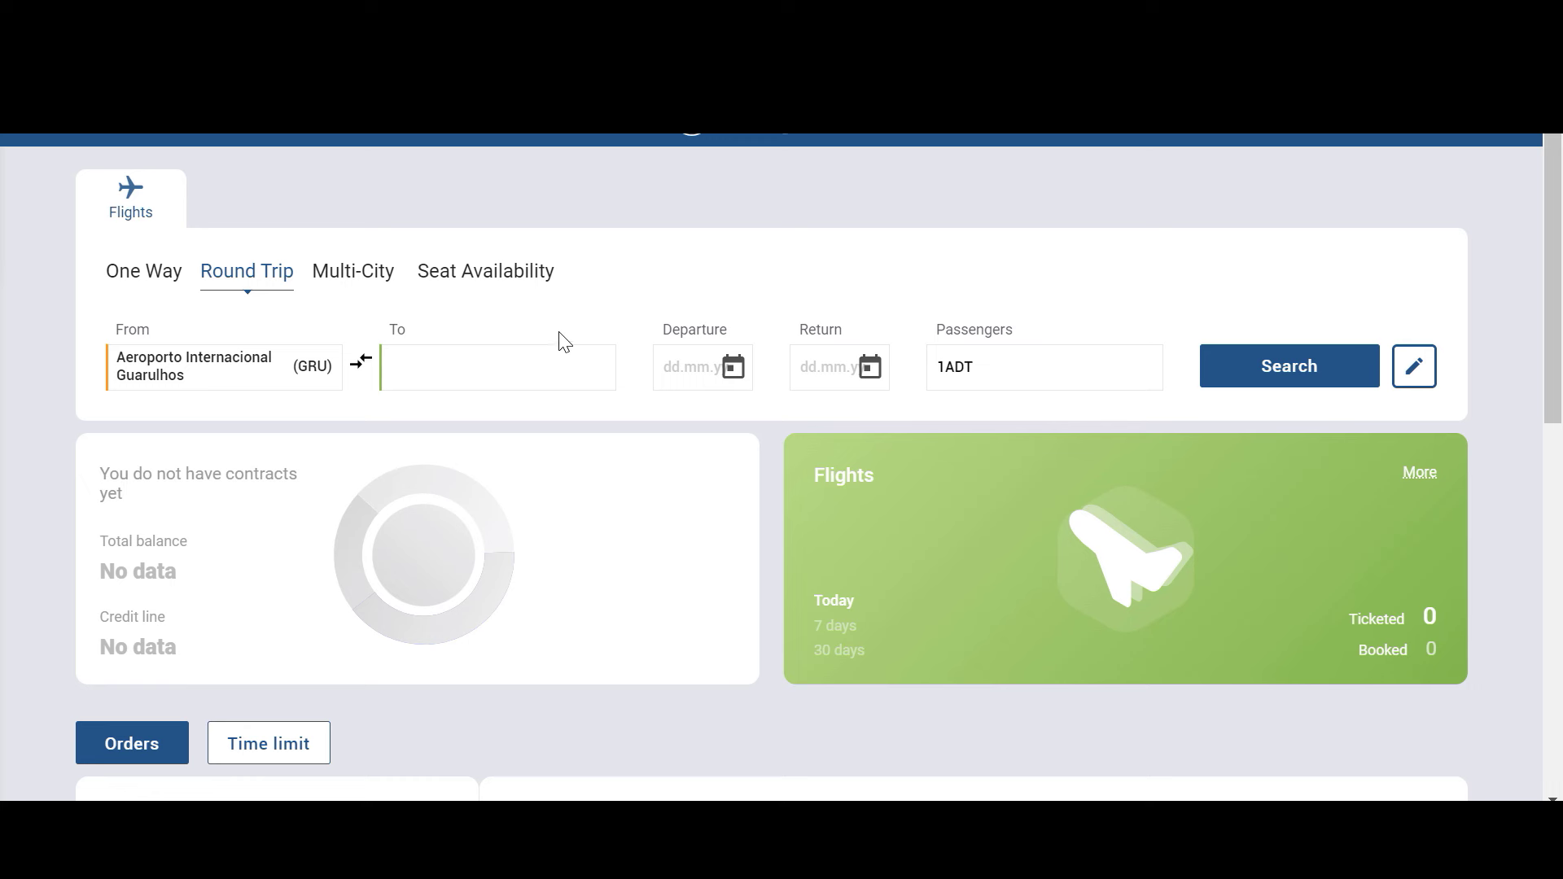
click(493, 352)
text(D)
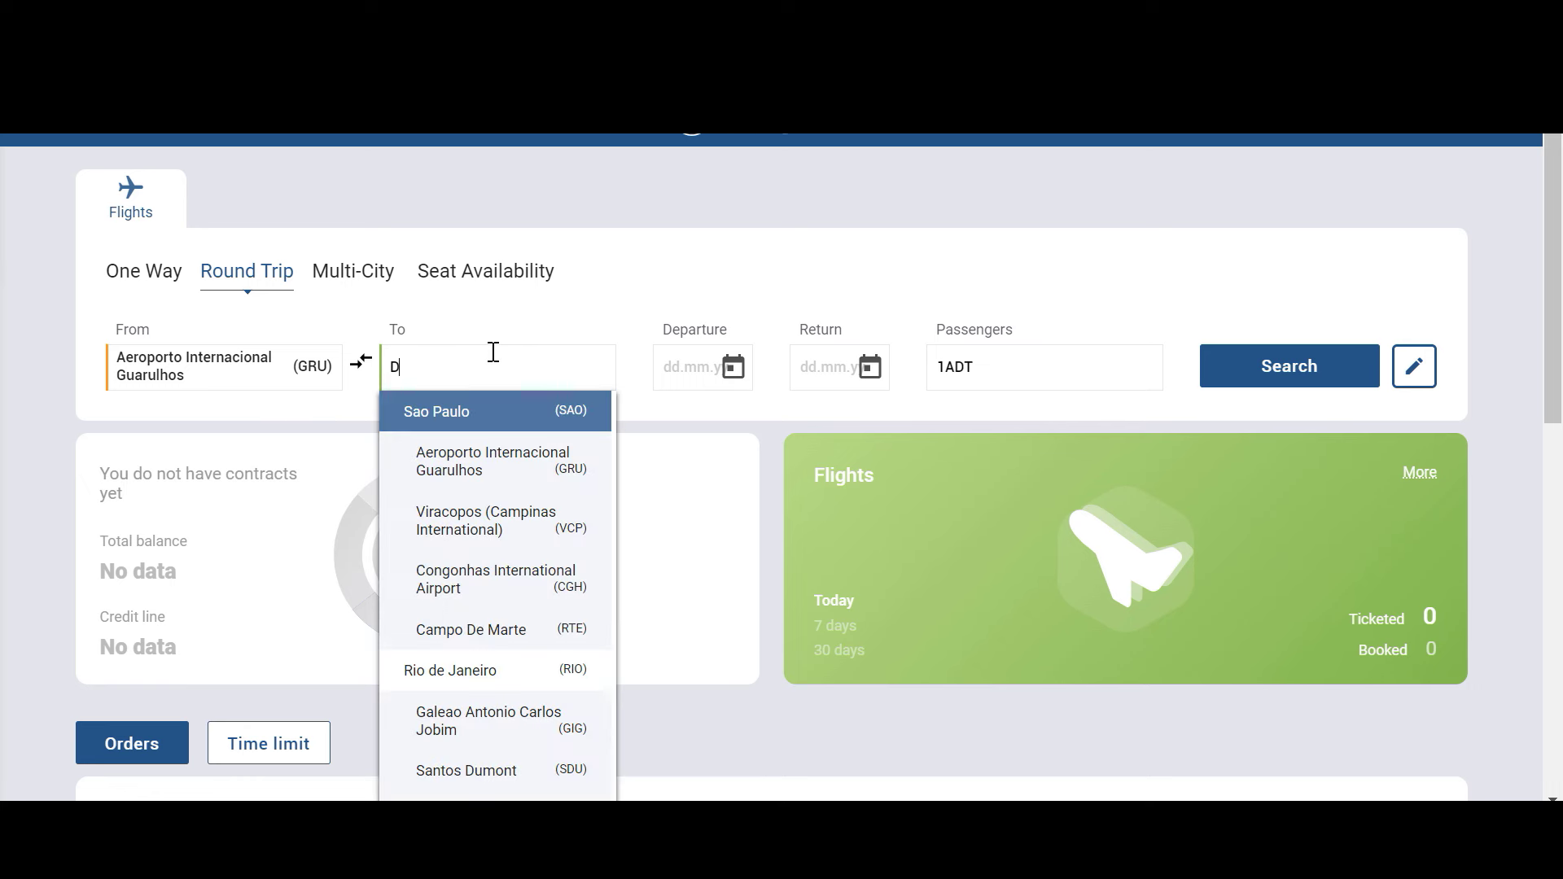
text(OM)
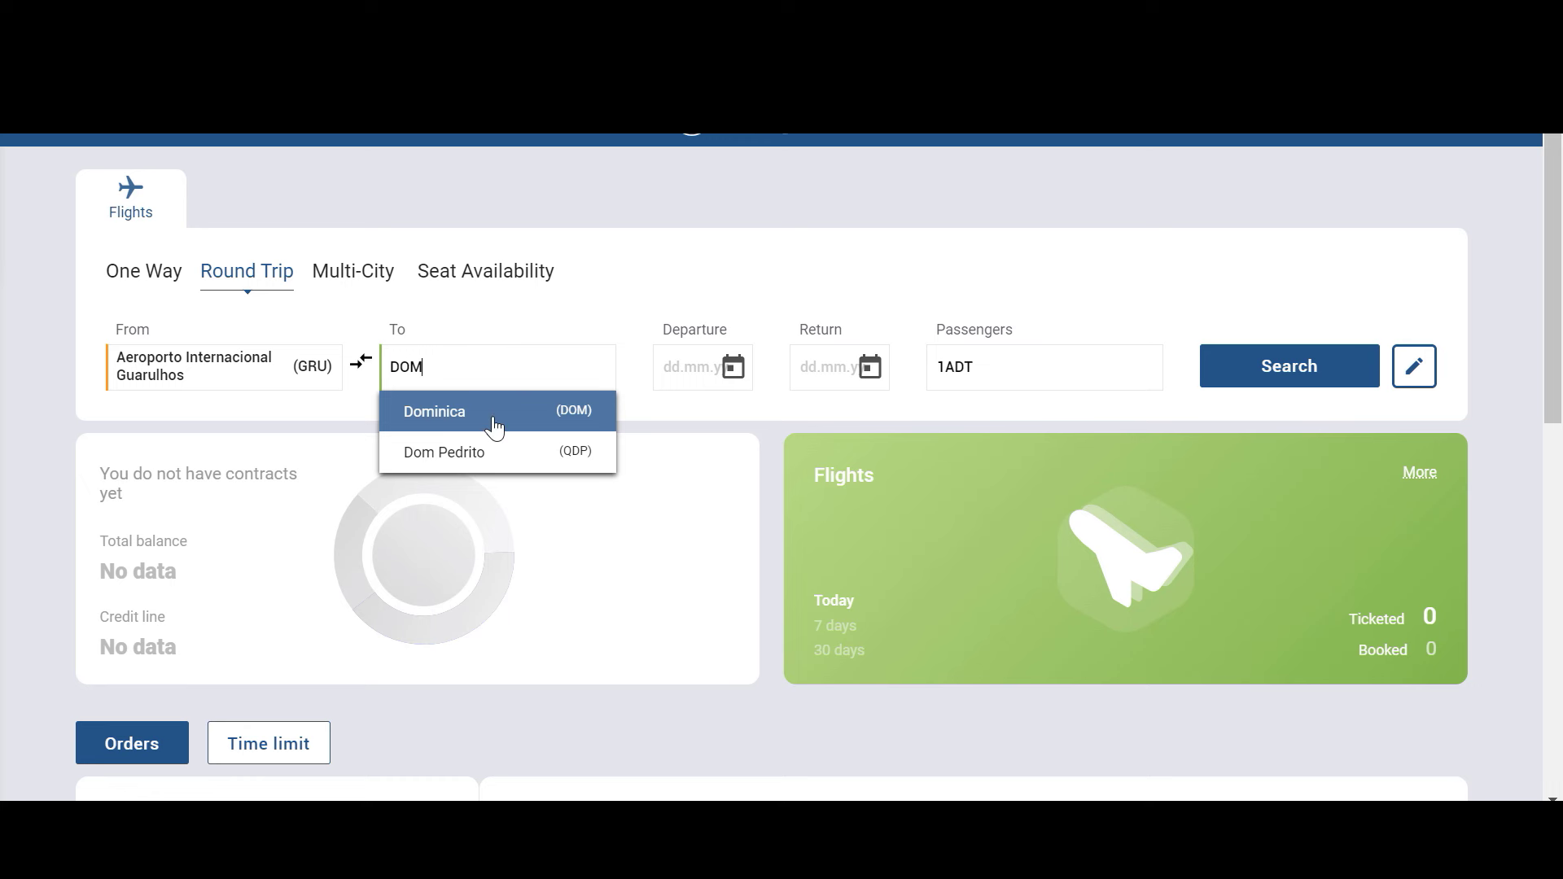
click(493, 420)
Step: Search for flights departing 9 August 2024 and returning 19 August 2024, and switch to the PowerPoint route slide
click(684, 374)
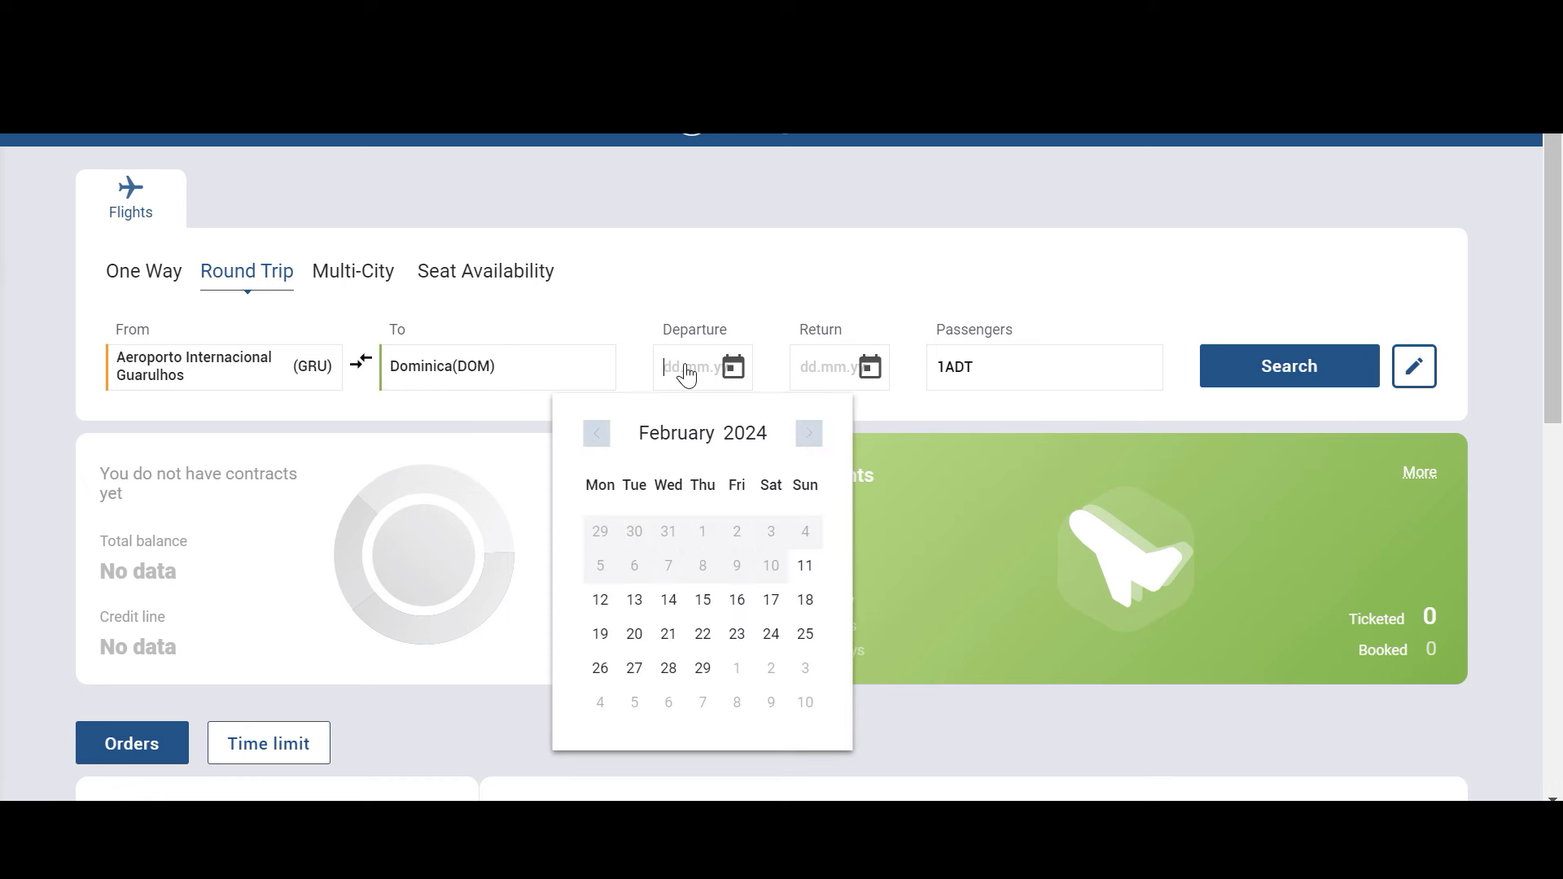
click(810, 434)
click(810, 434)
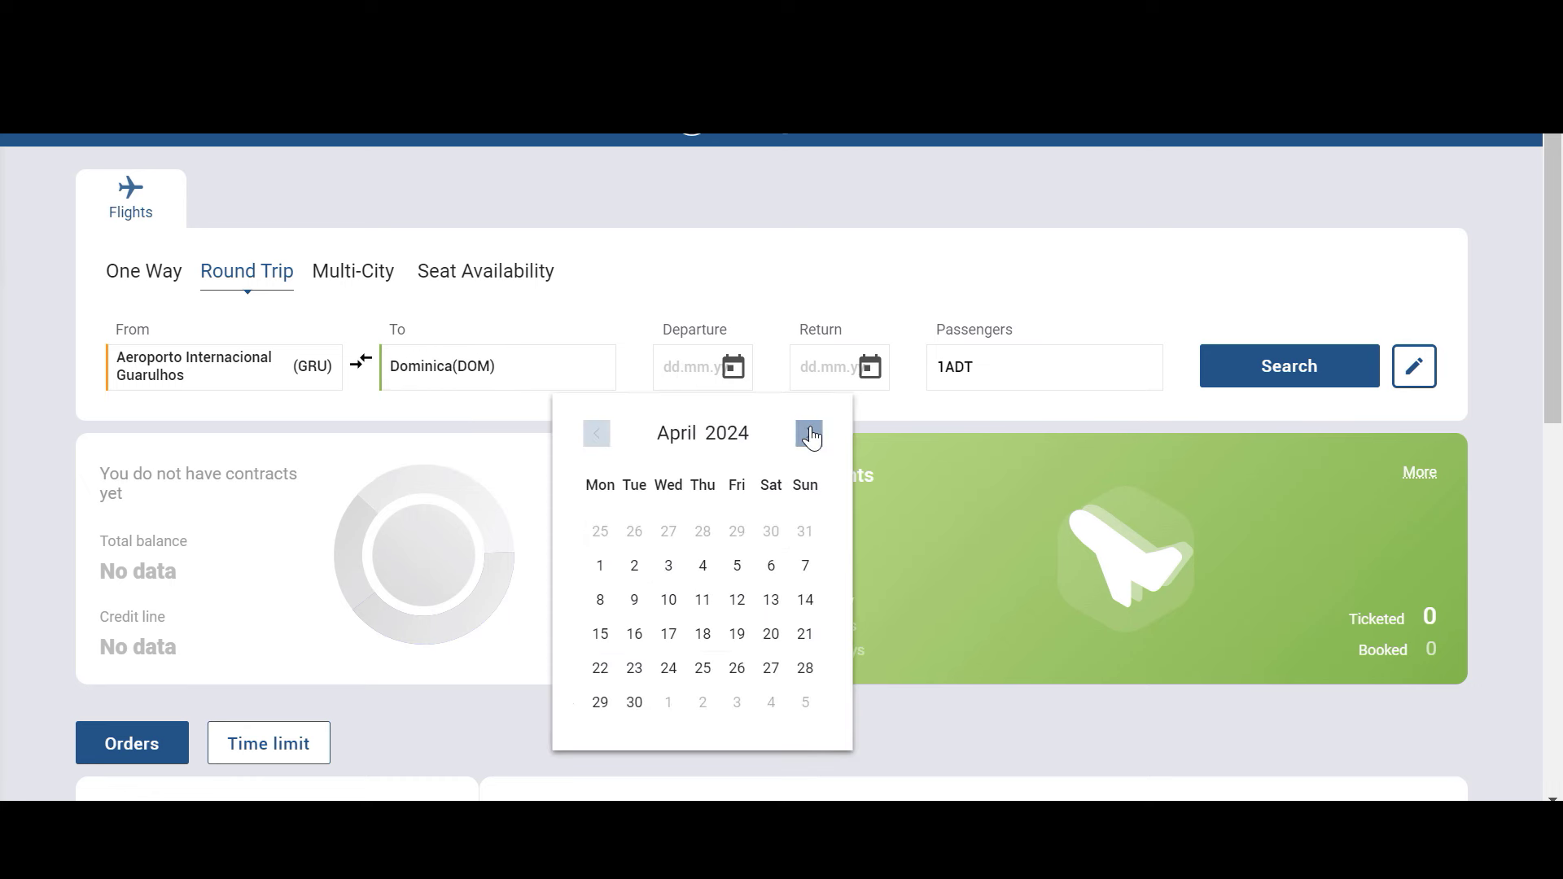
click(809, 434)
click(809, 434)
click(811, 436)
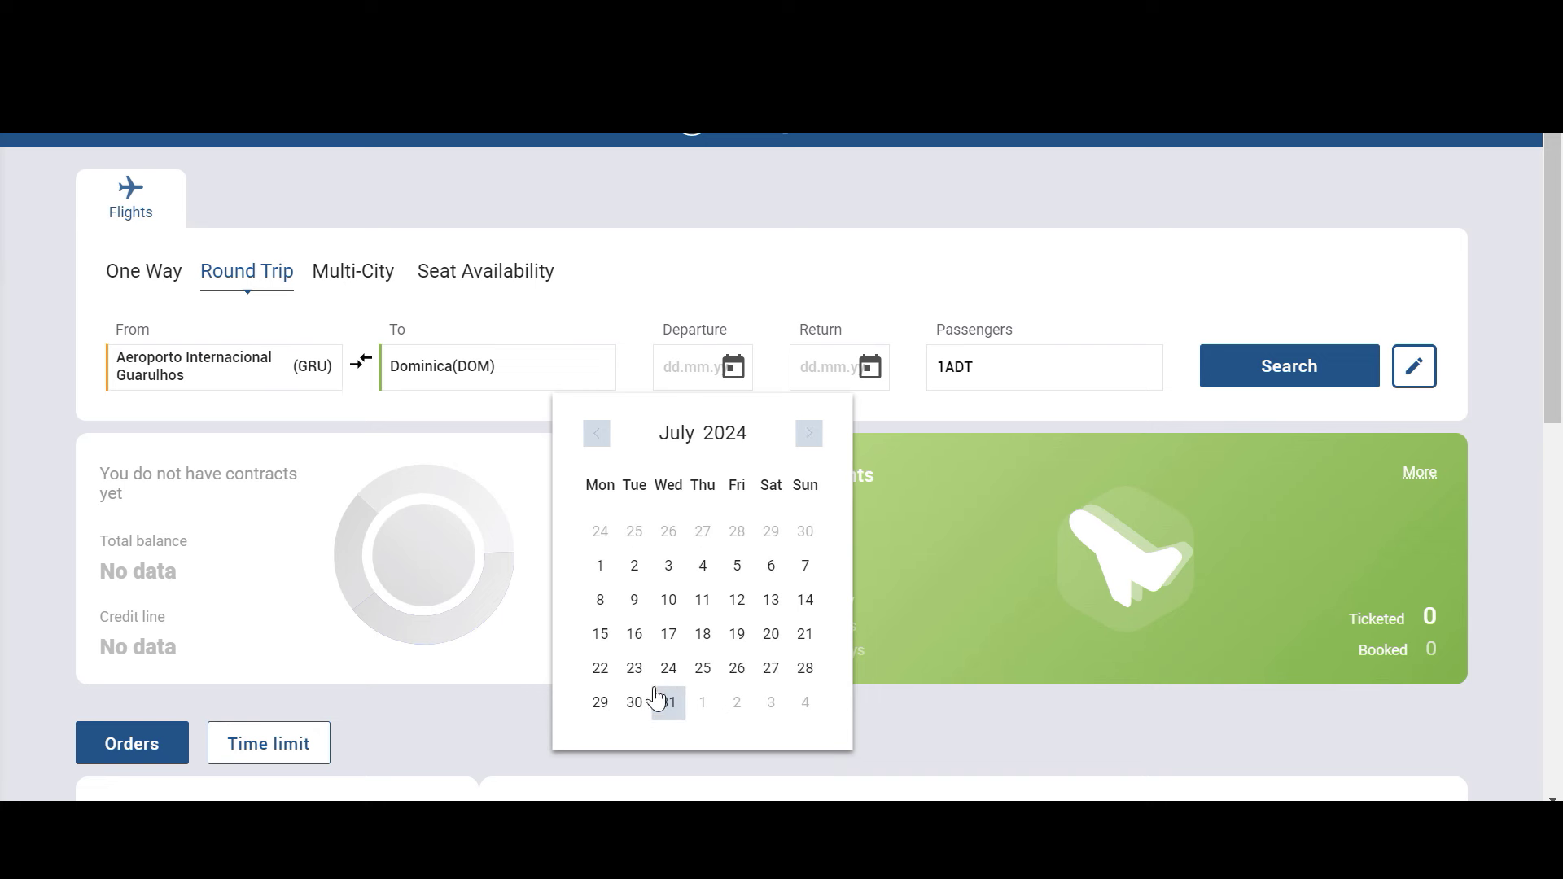
click(816, 434)
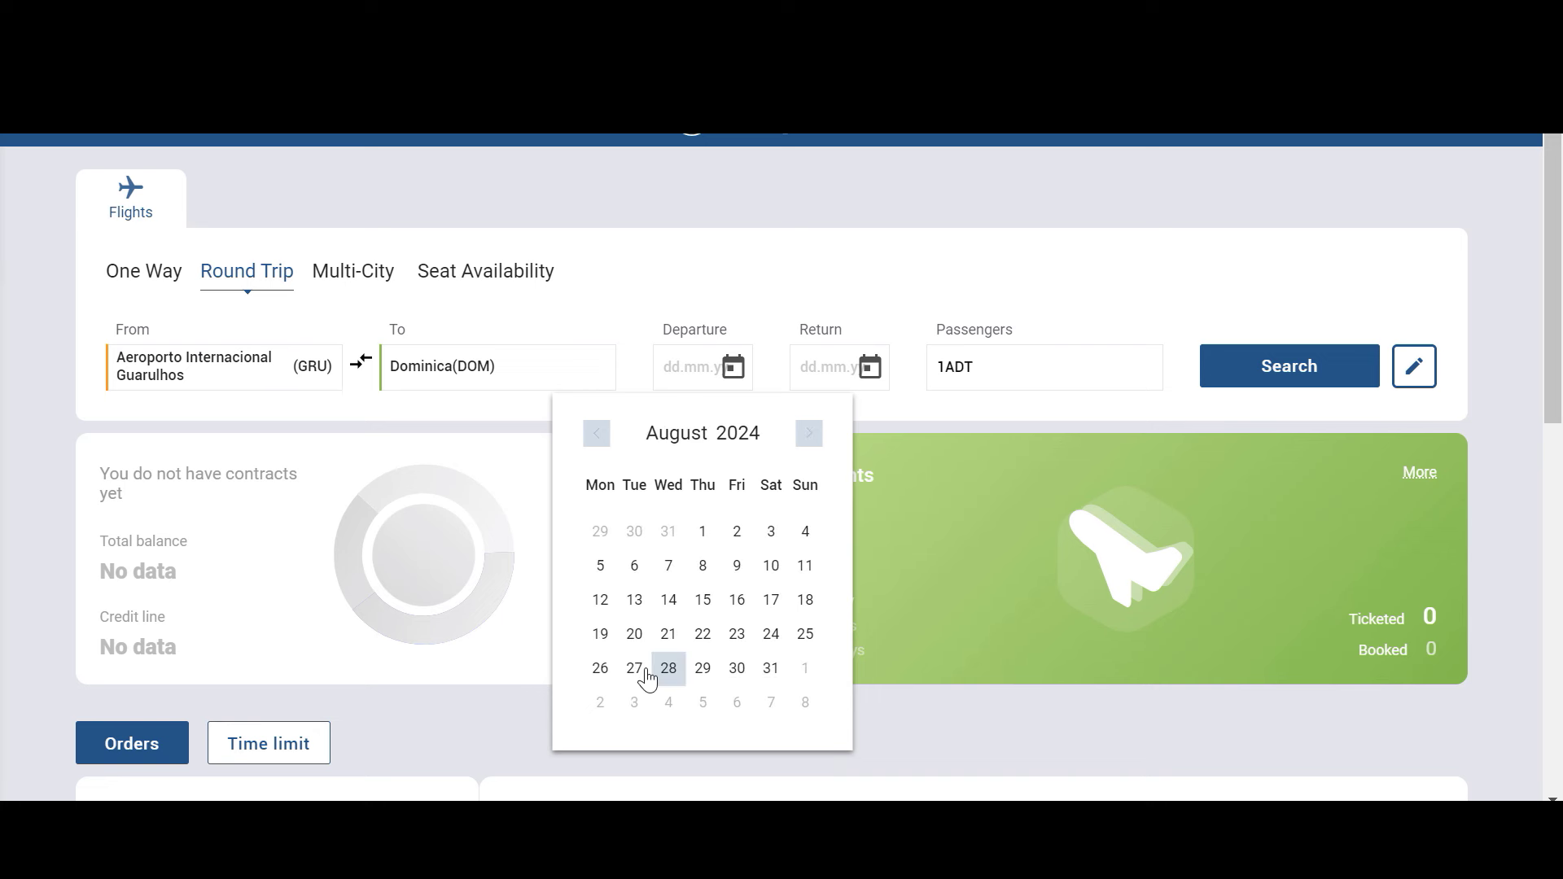
click(745, 574)
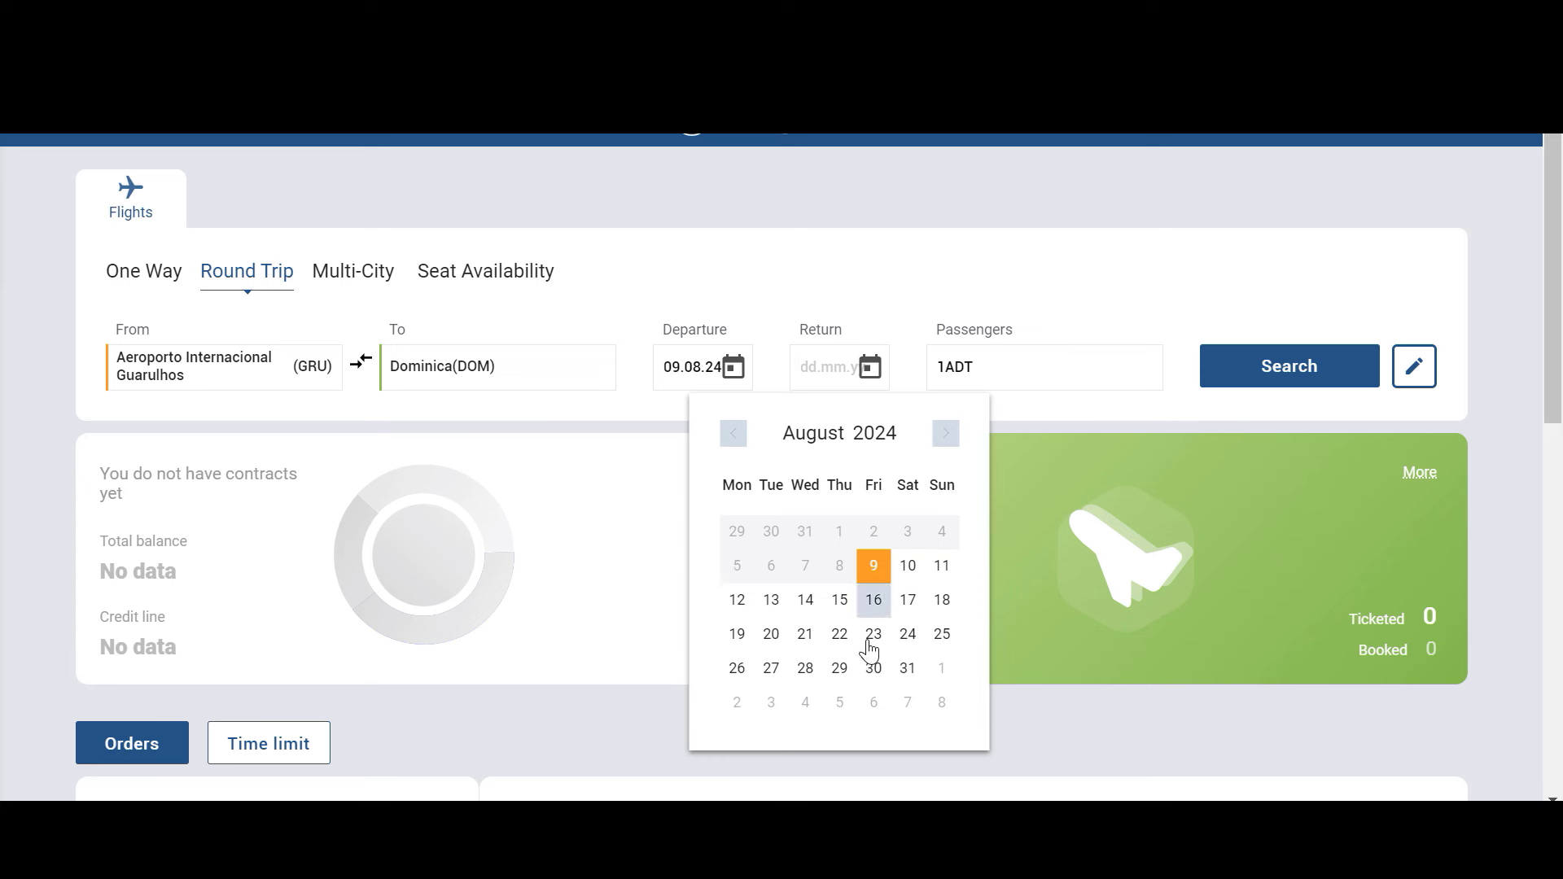
click(737, 635)
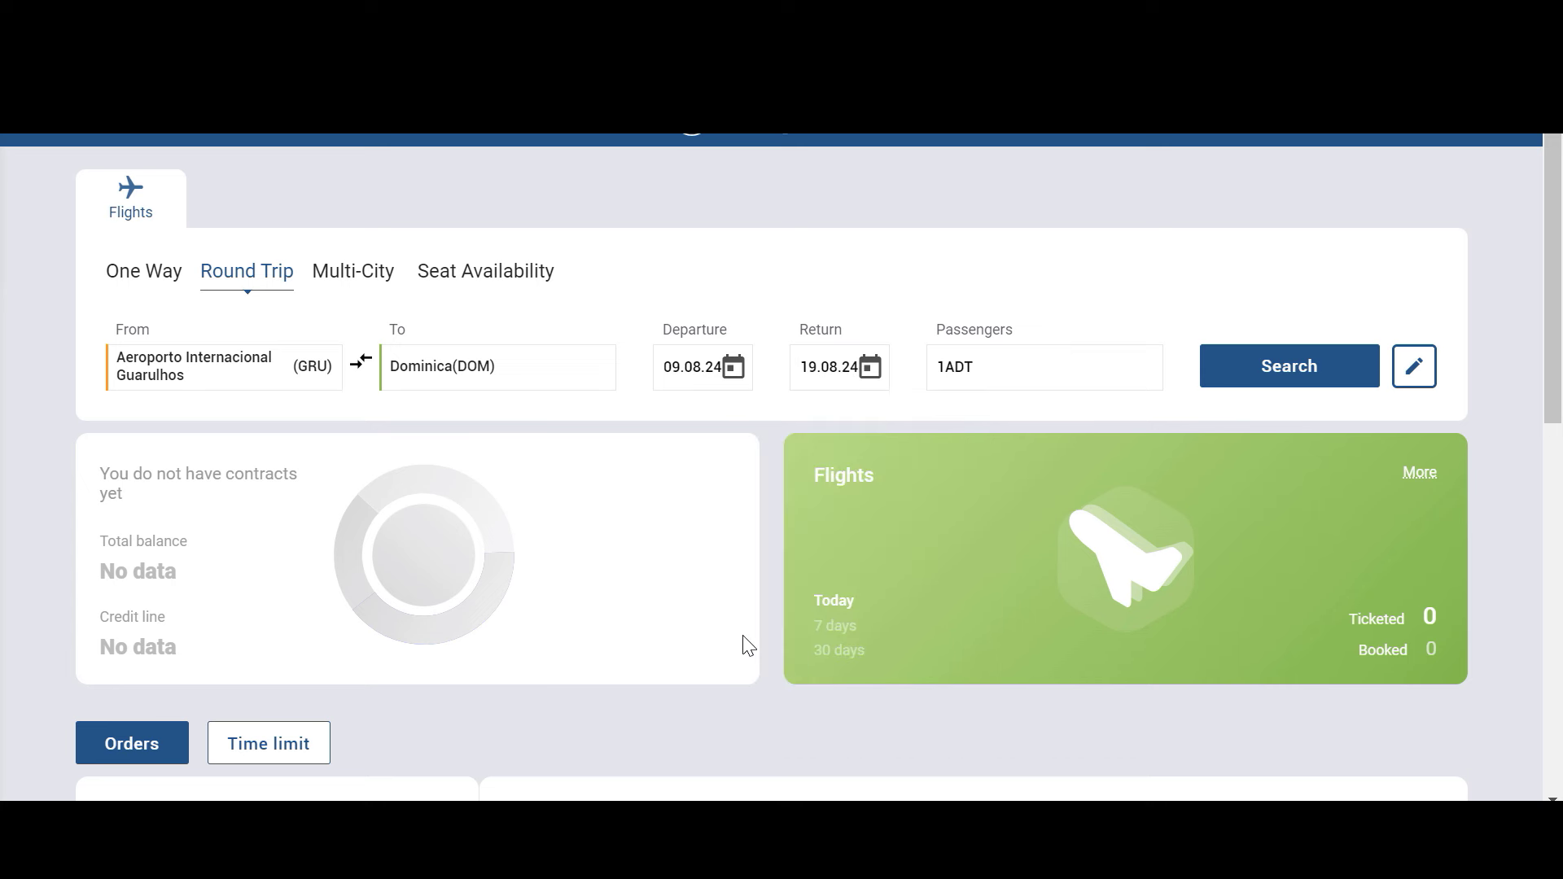
click(1283, 380)
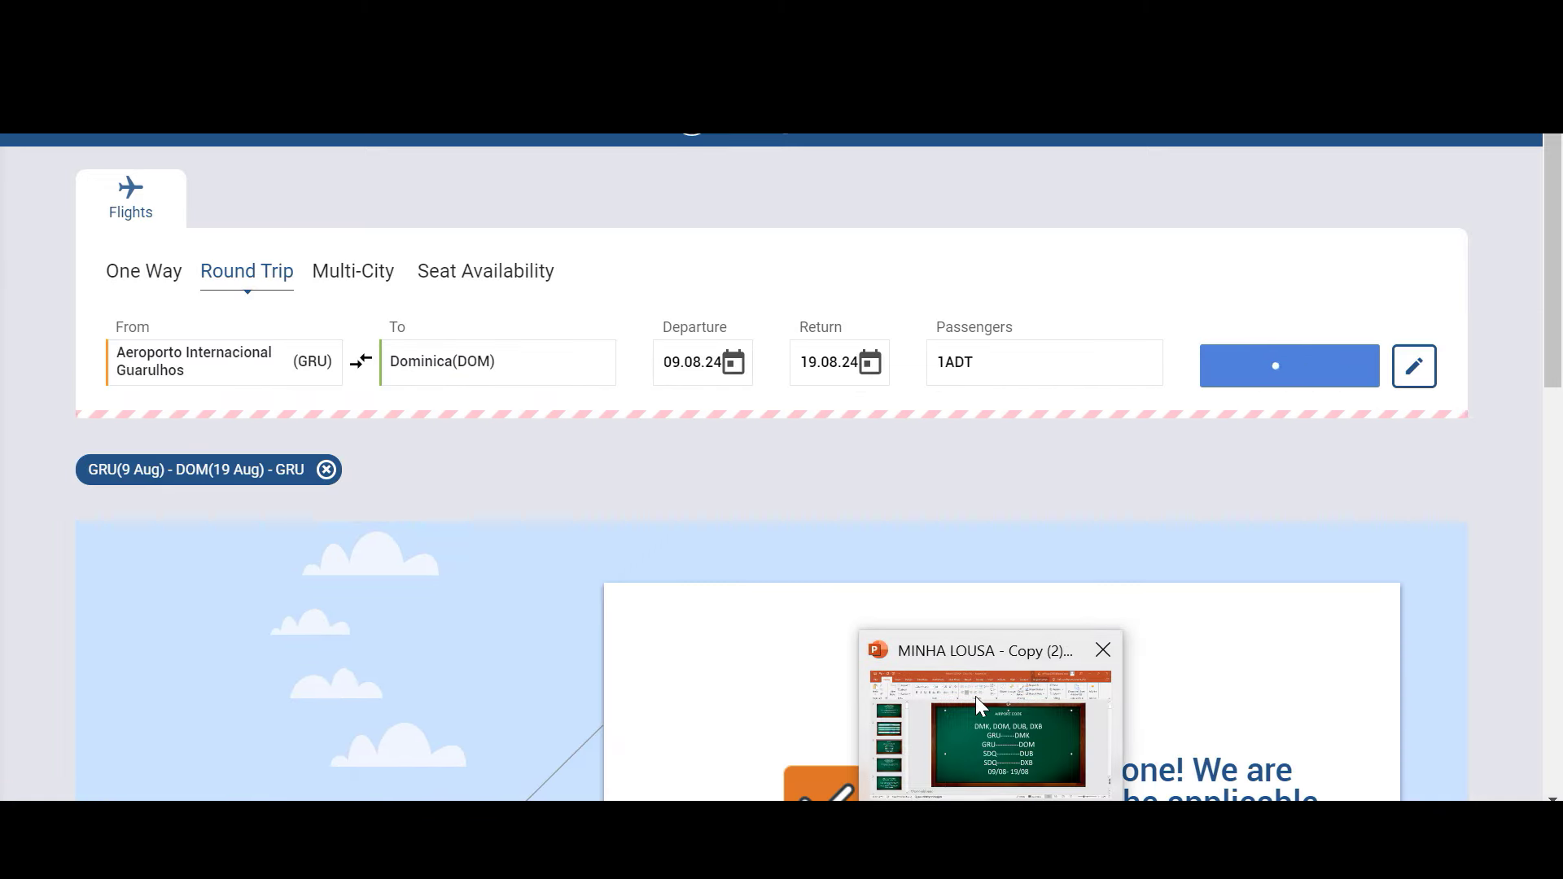
click(980, 707)
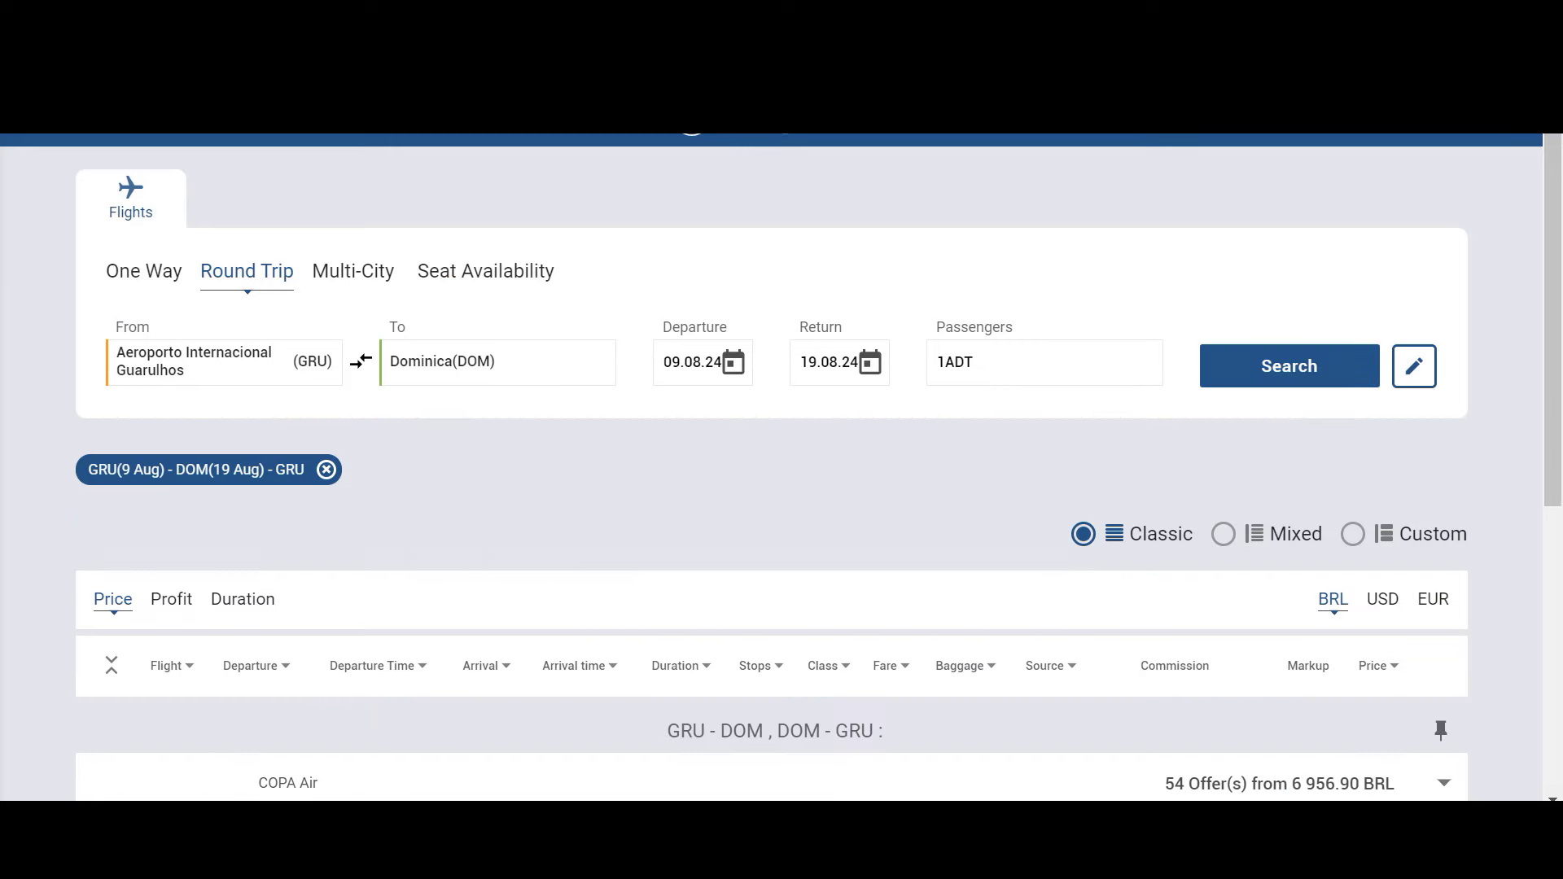
Step: In the flight results, expand the COPA Air offers and flight CM-841, and choose its first return option for purchase
scroll(673, 492, down, 5)
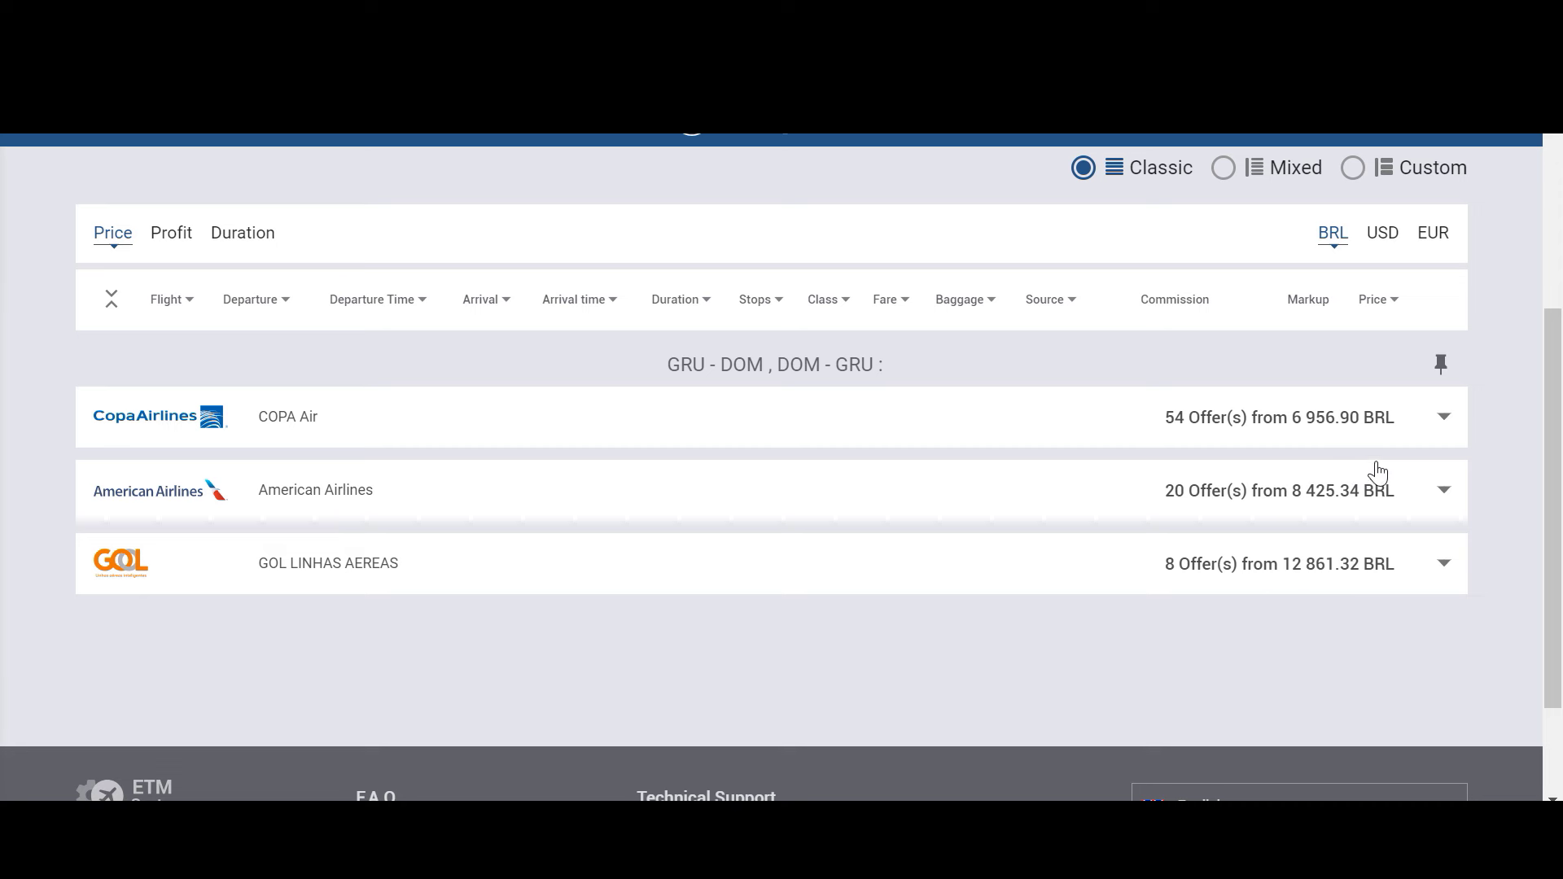
click(1400, 432)
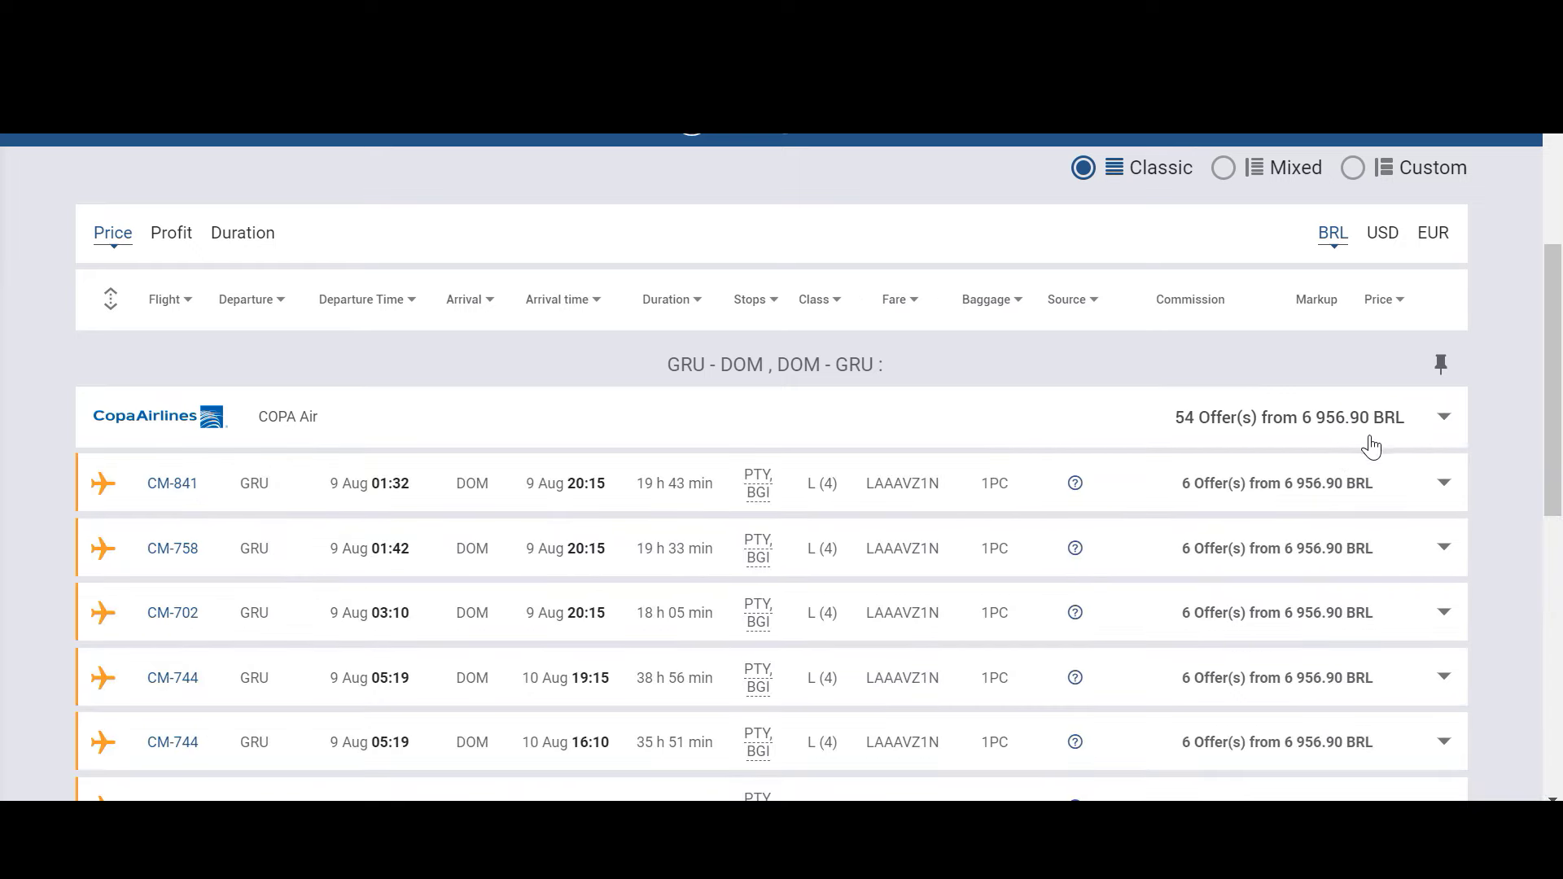
click(1446, 486)
click(1441, 541)
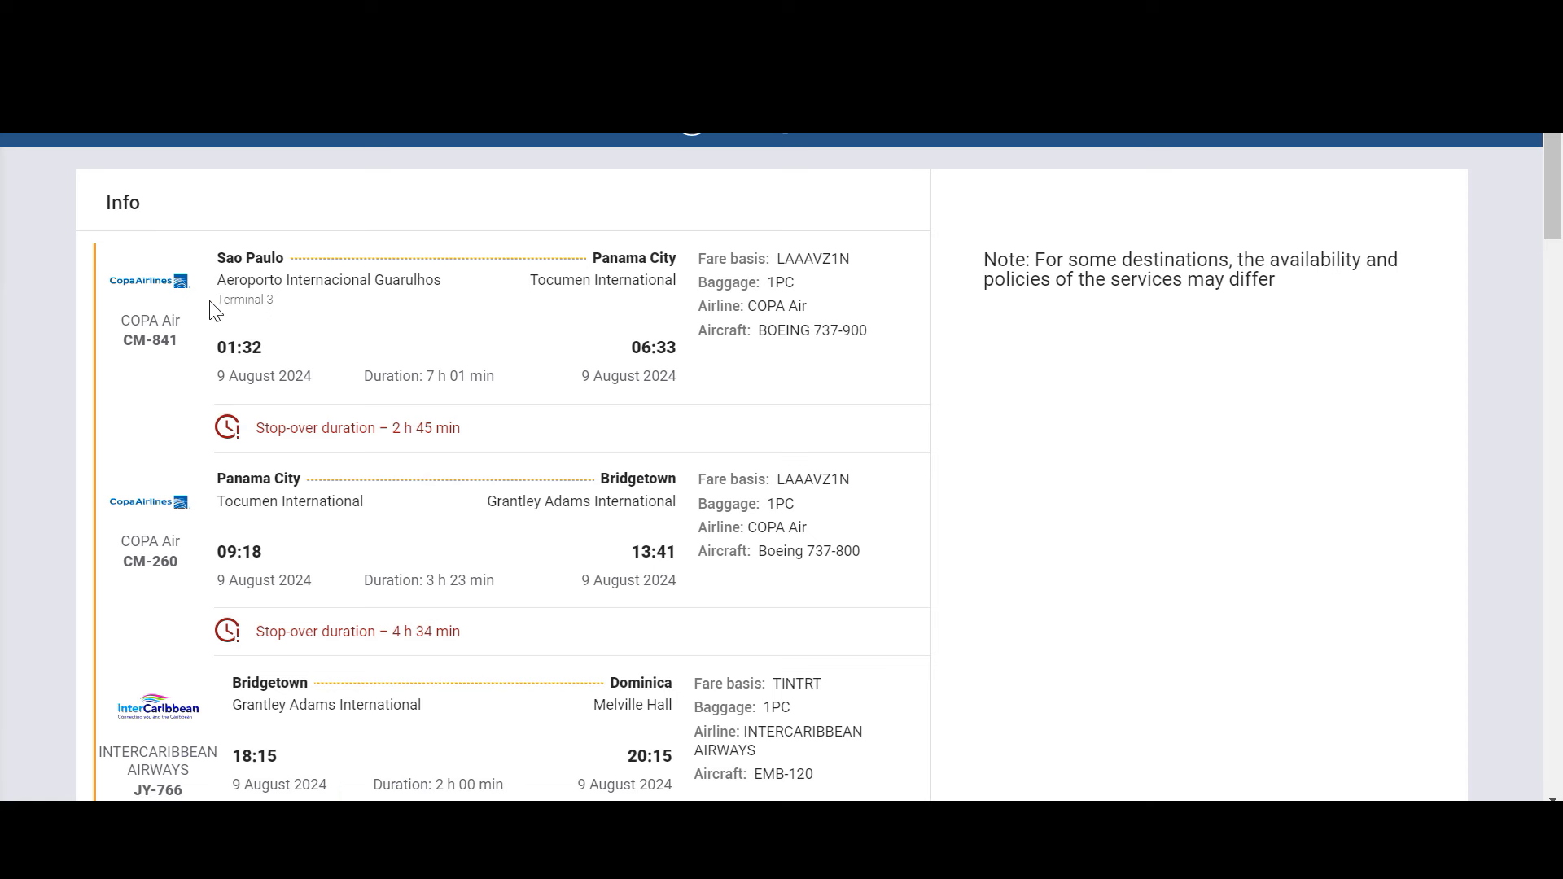
Step: Examine the outbound and return segments, stop-overs and technical stops of the COPA Air itinerary between Sao Paulo and Dominica
drag(220, 246, 281, 251)
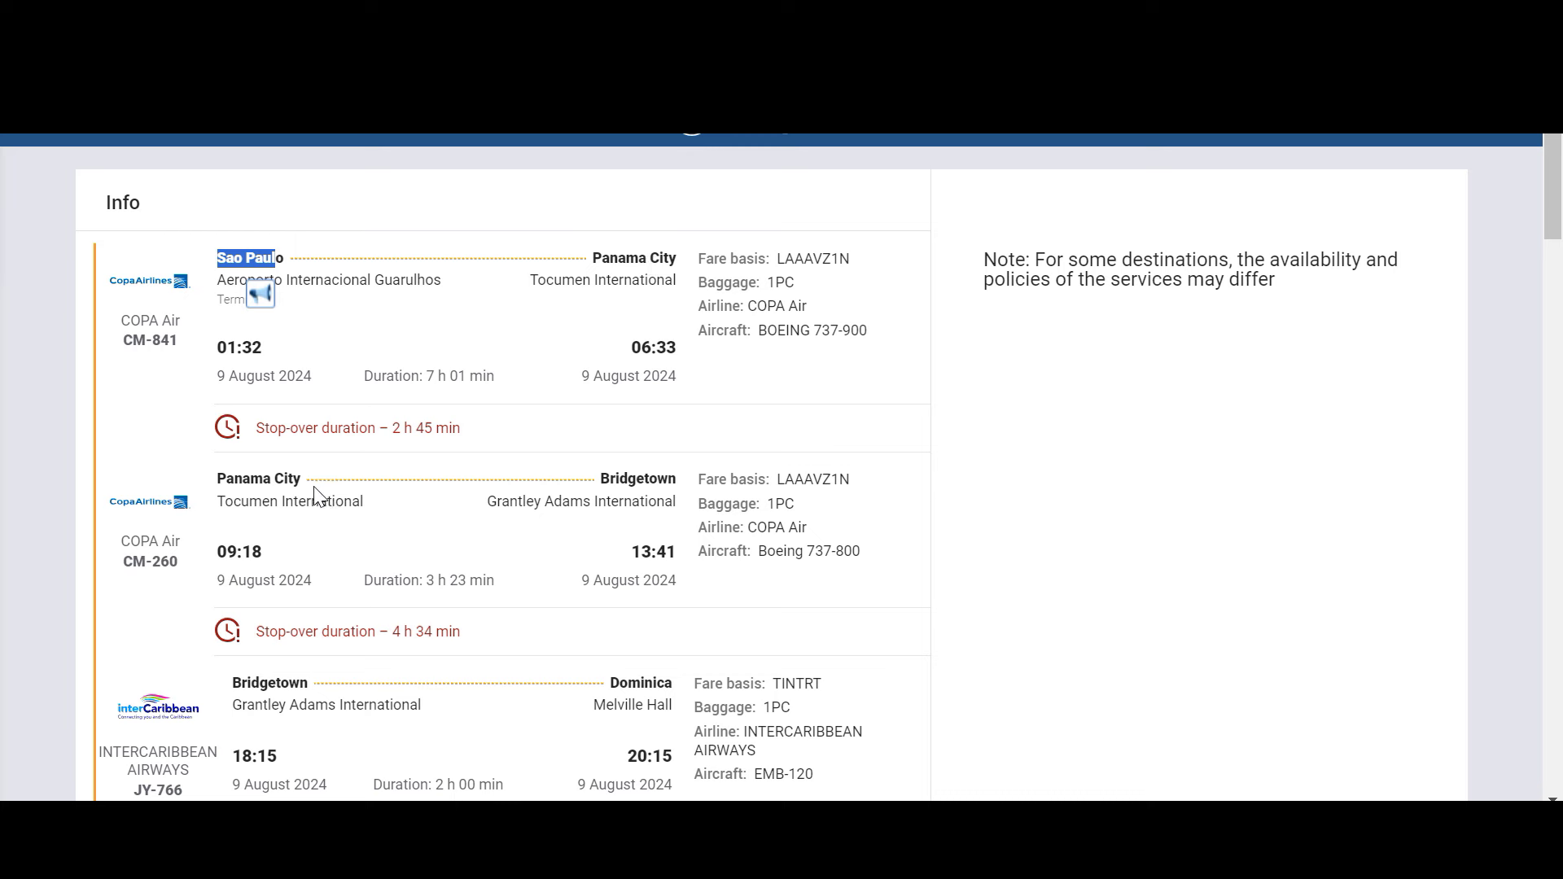
click(653, 489)
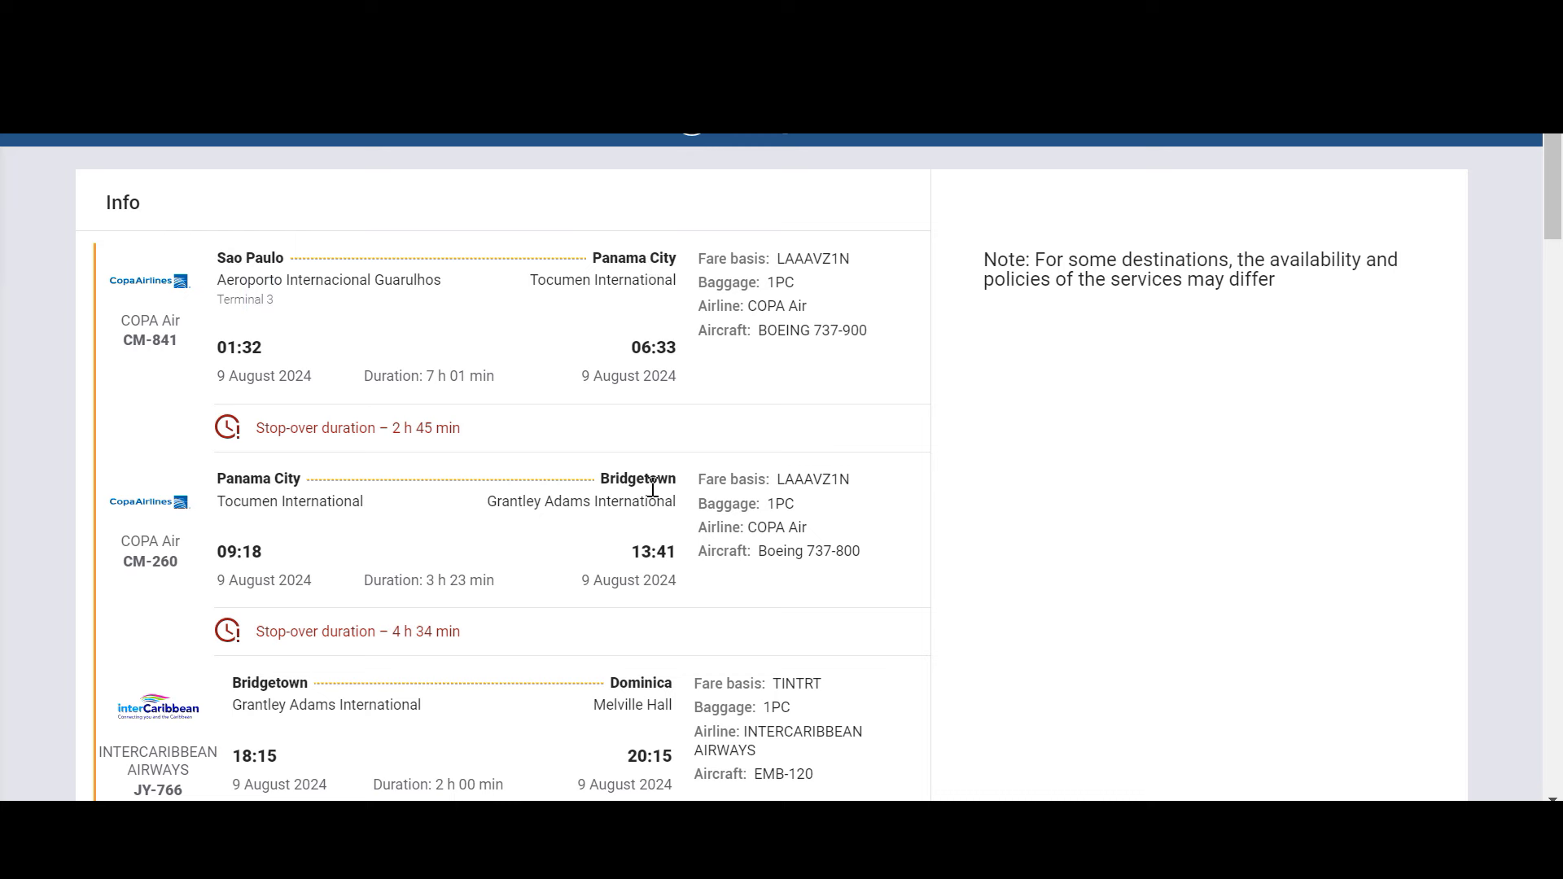
scroll(653, 489, down, 2)
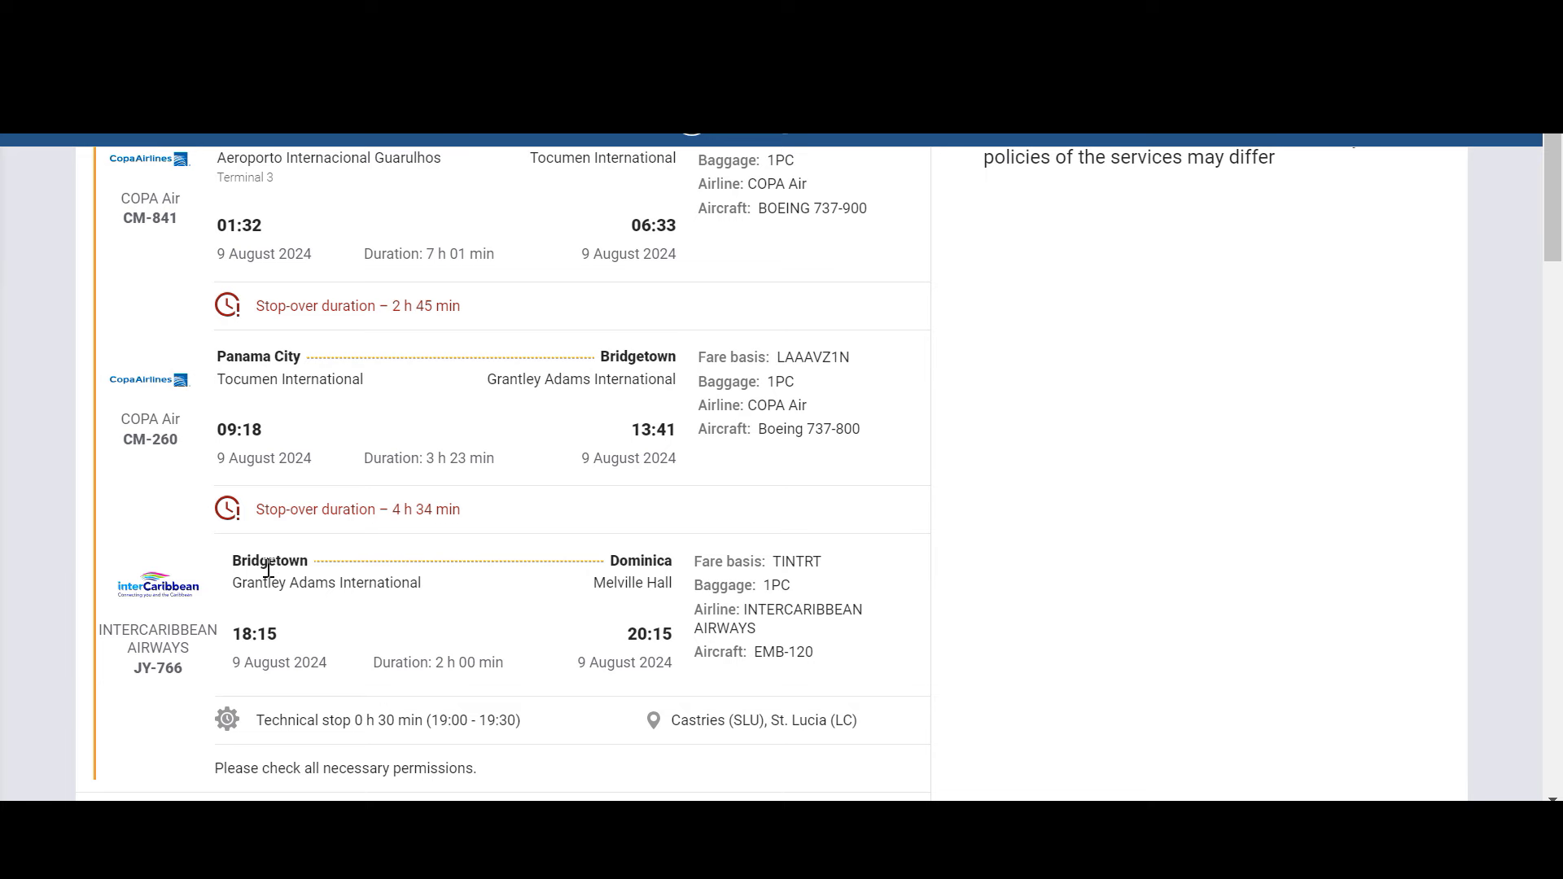
scroll(636, 562, down, 5)
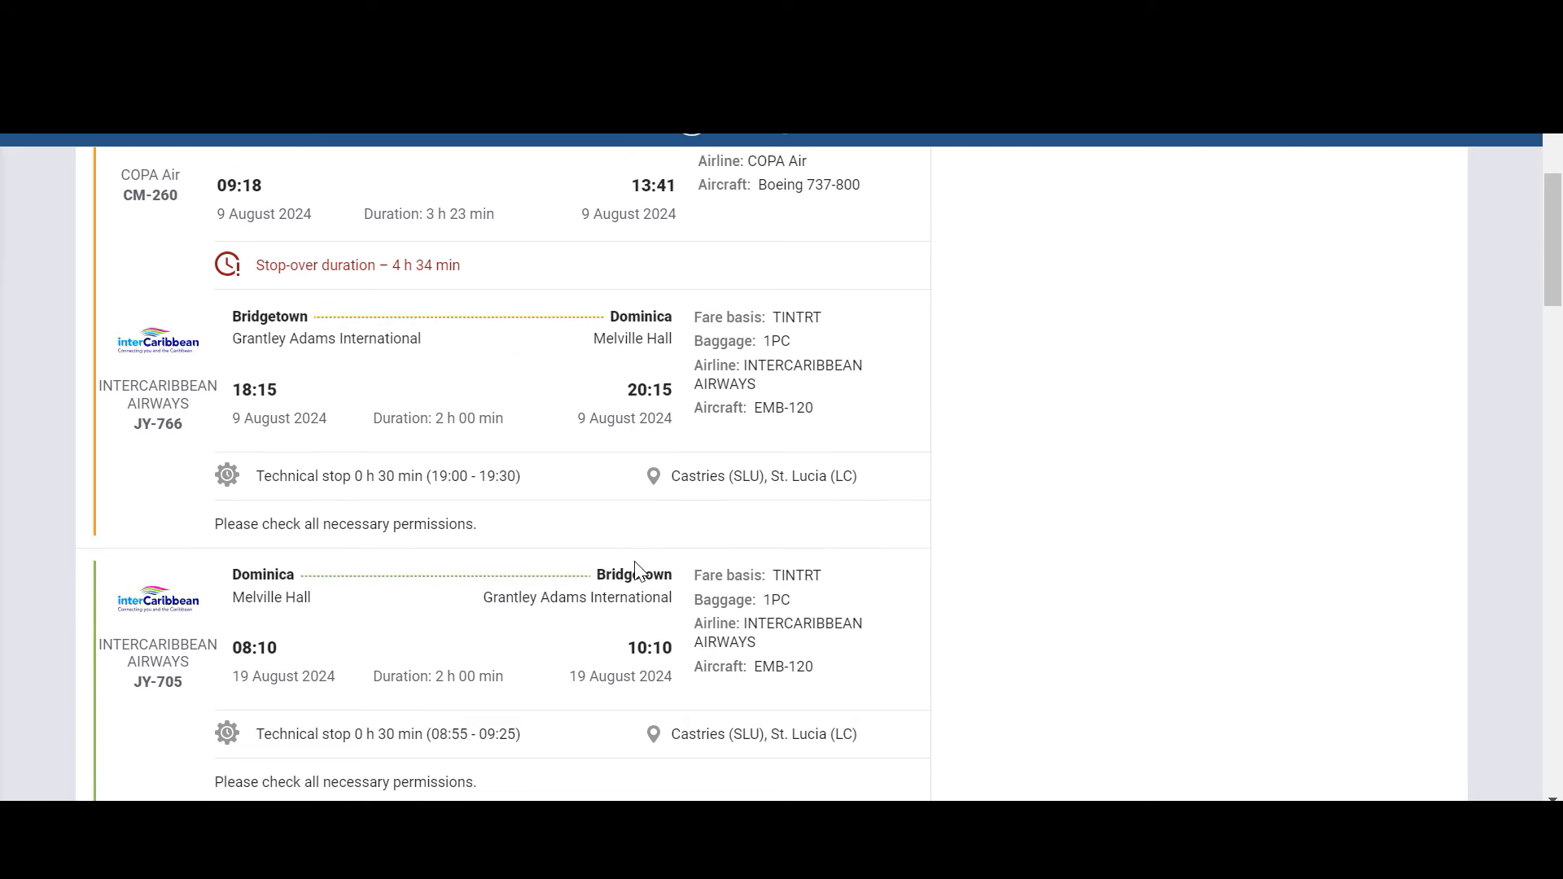
scroll(652, 501, down, 3)
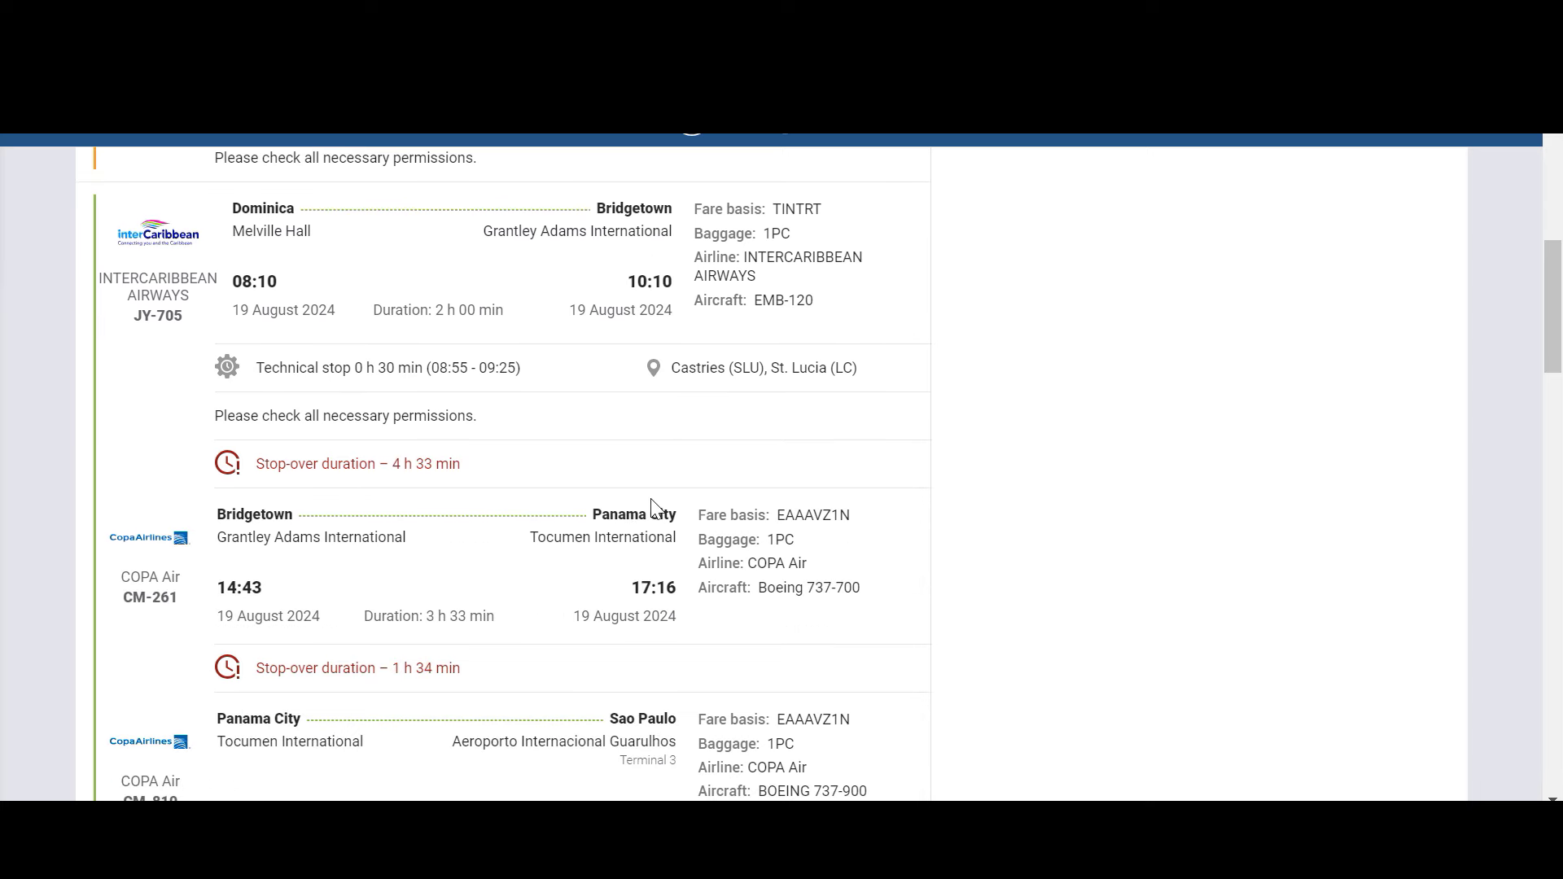
scroll(643, 533, down, 3)
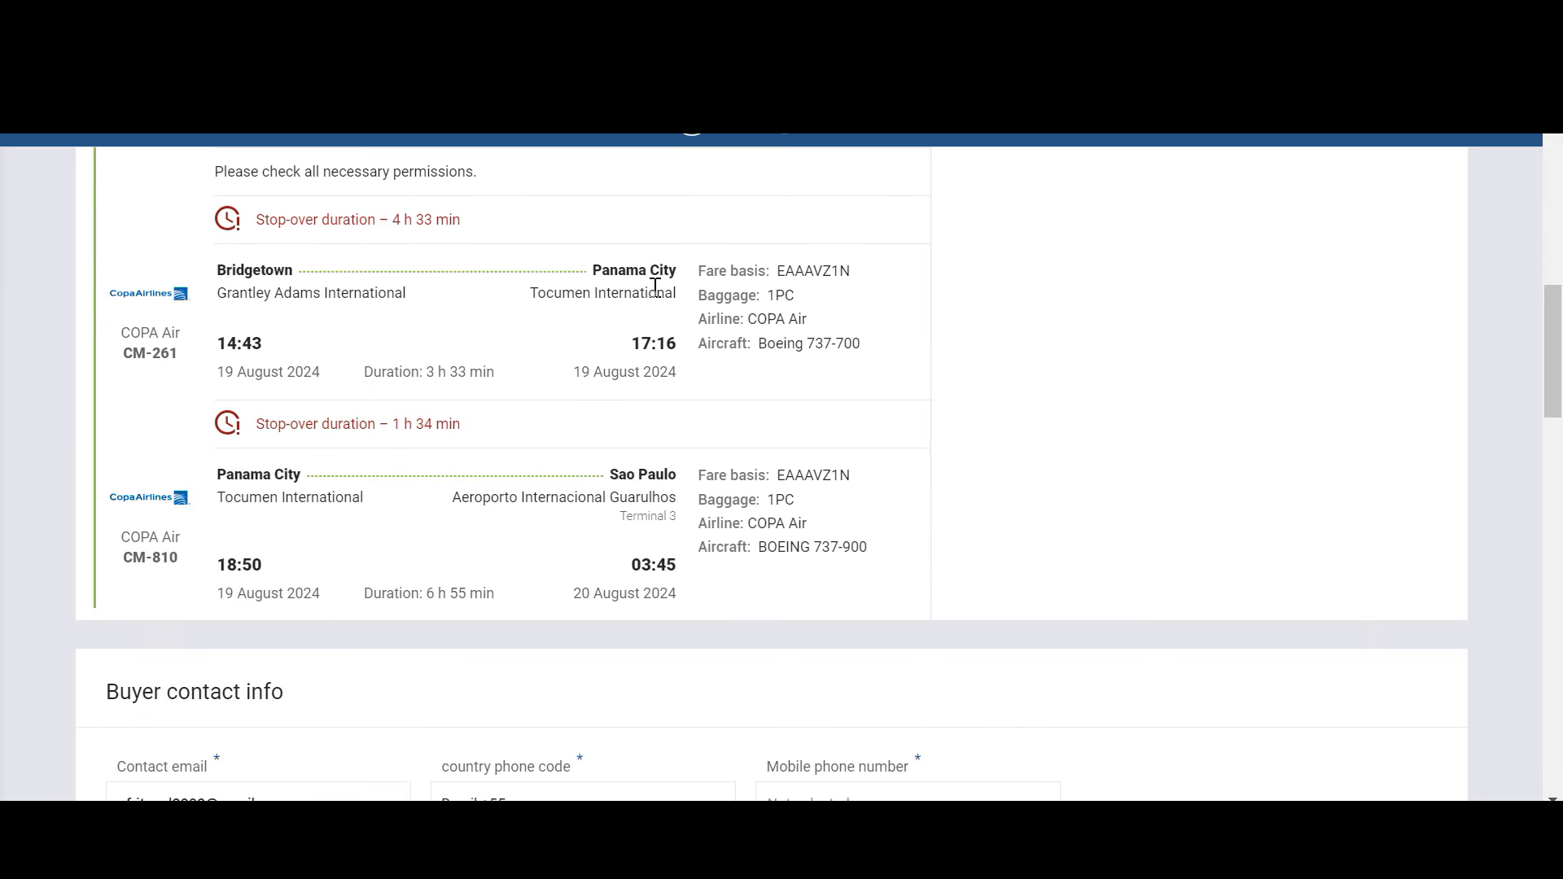
scroll(695, 575, down, 3)
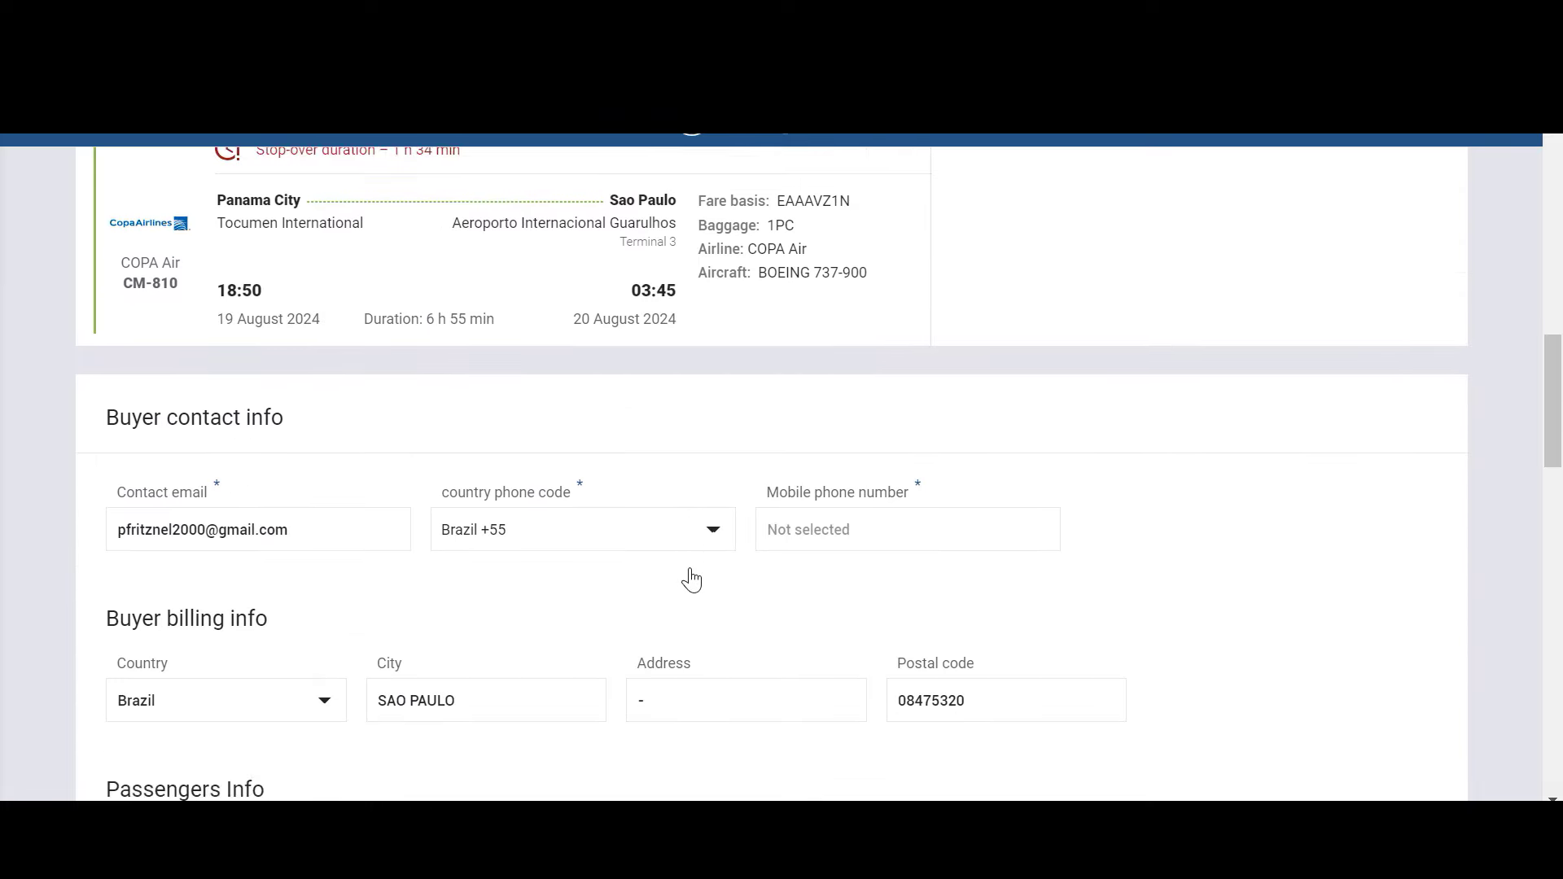
scroll(691, 579, down, 10)
scroll(691, 575, up, 20)
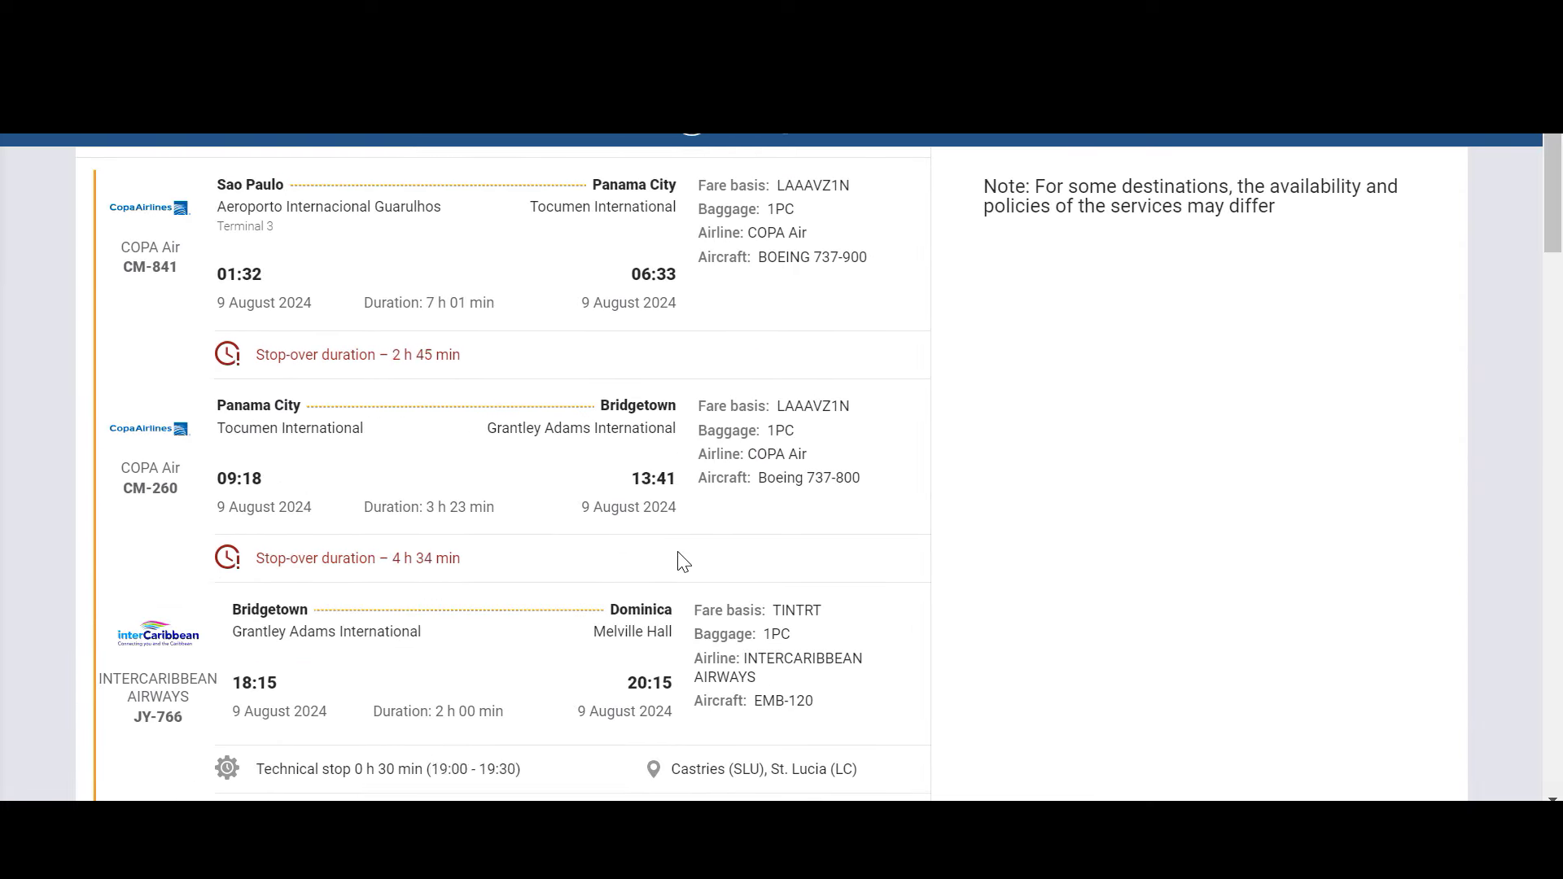
scroll(683, 562, up, 1)
scroll(919, 629, down, 15)
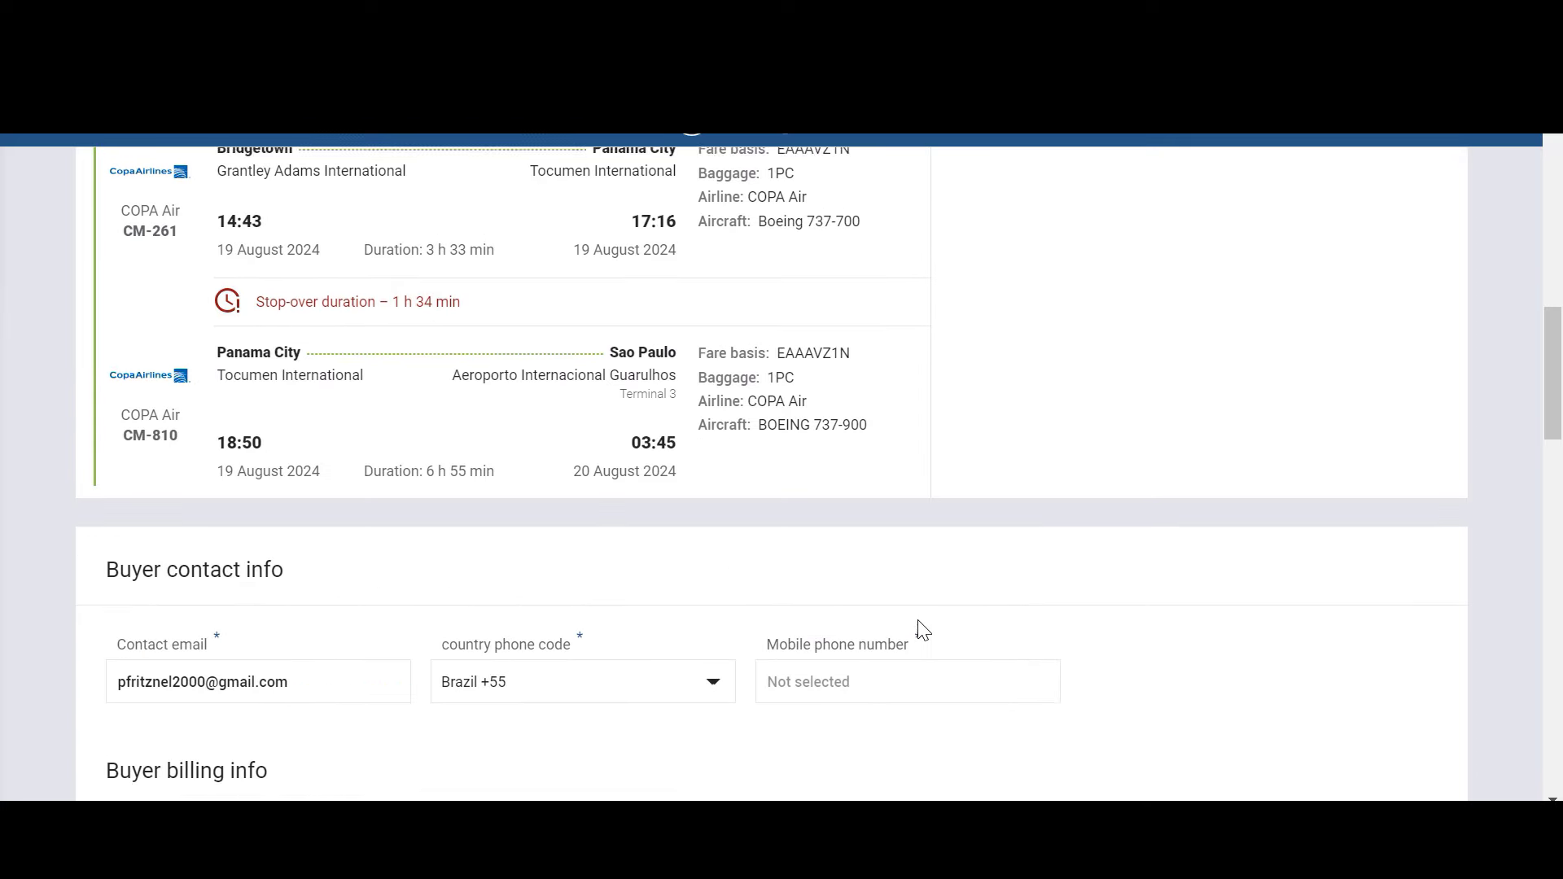
scroll(912, 623, up, 8)
scroll(909, 619, up, 8)
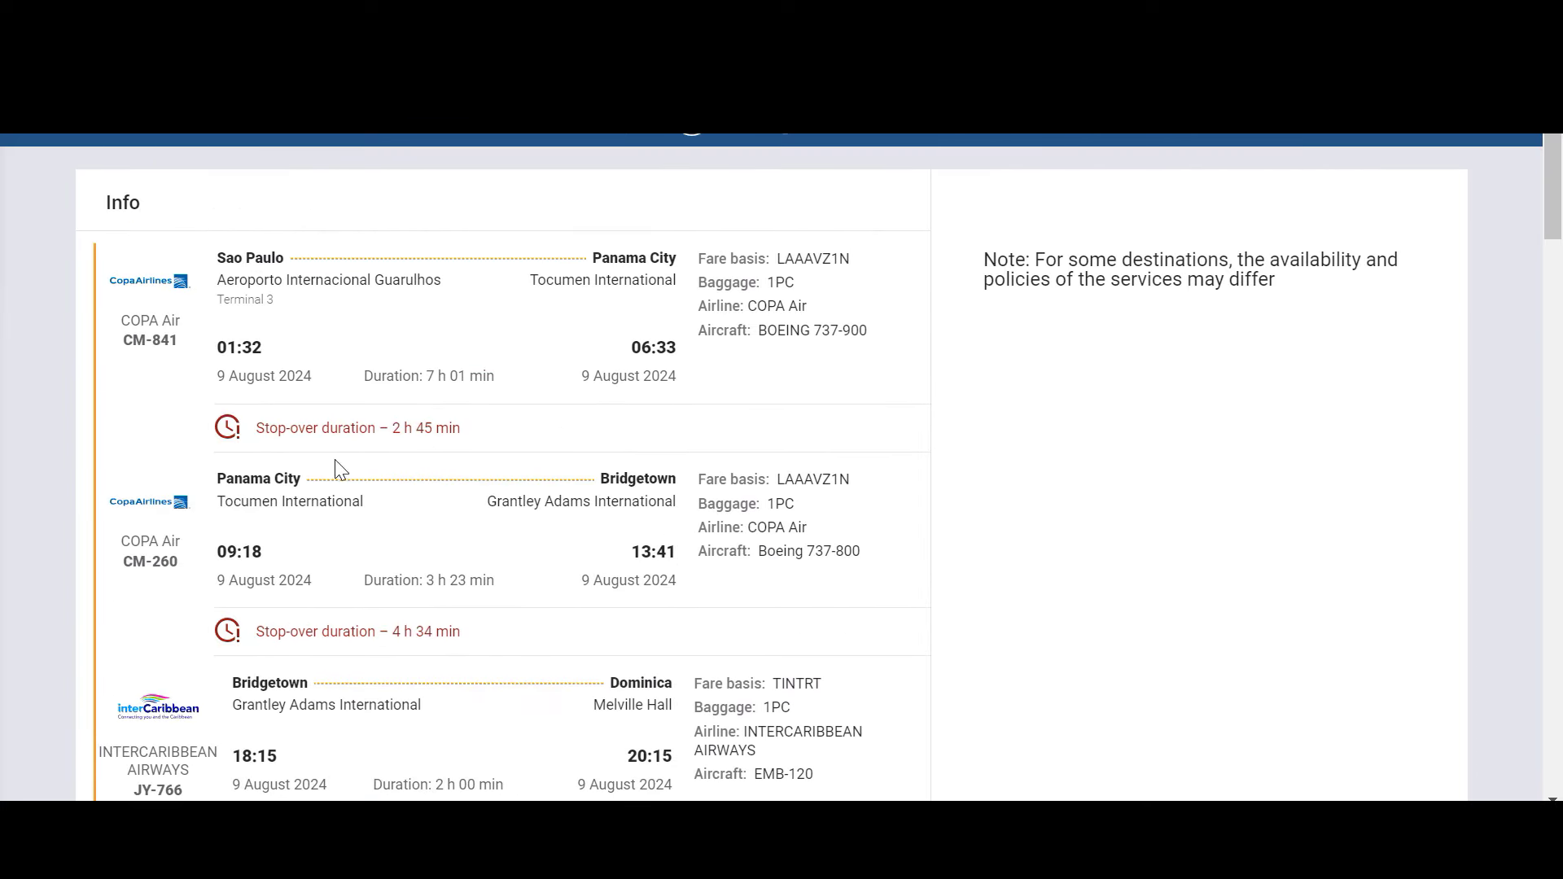
Step: Review the booking page from the flight segments through the buyer and passenger forms to the fare total, and return to the itinerary
scroll(646, 465, down, 3)
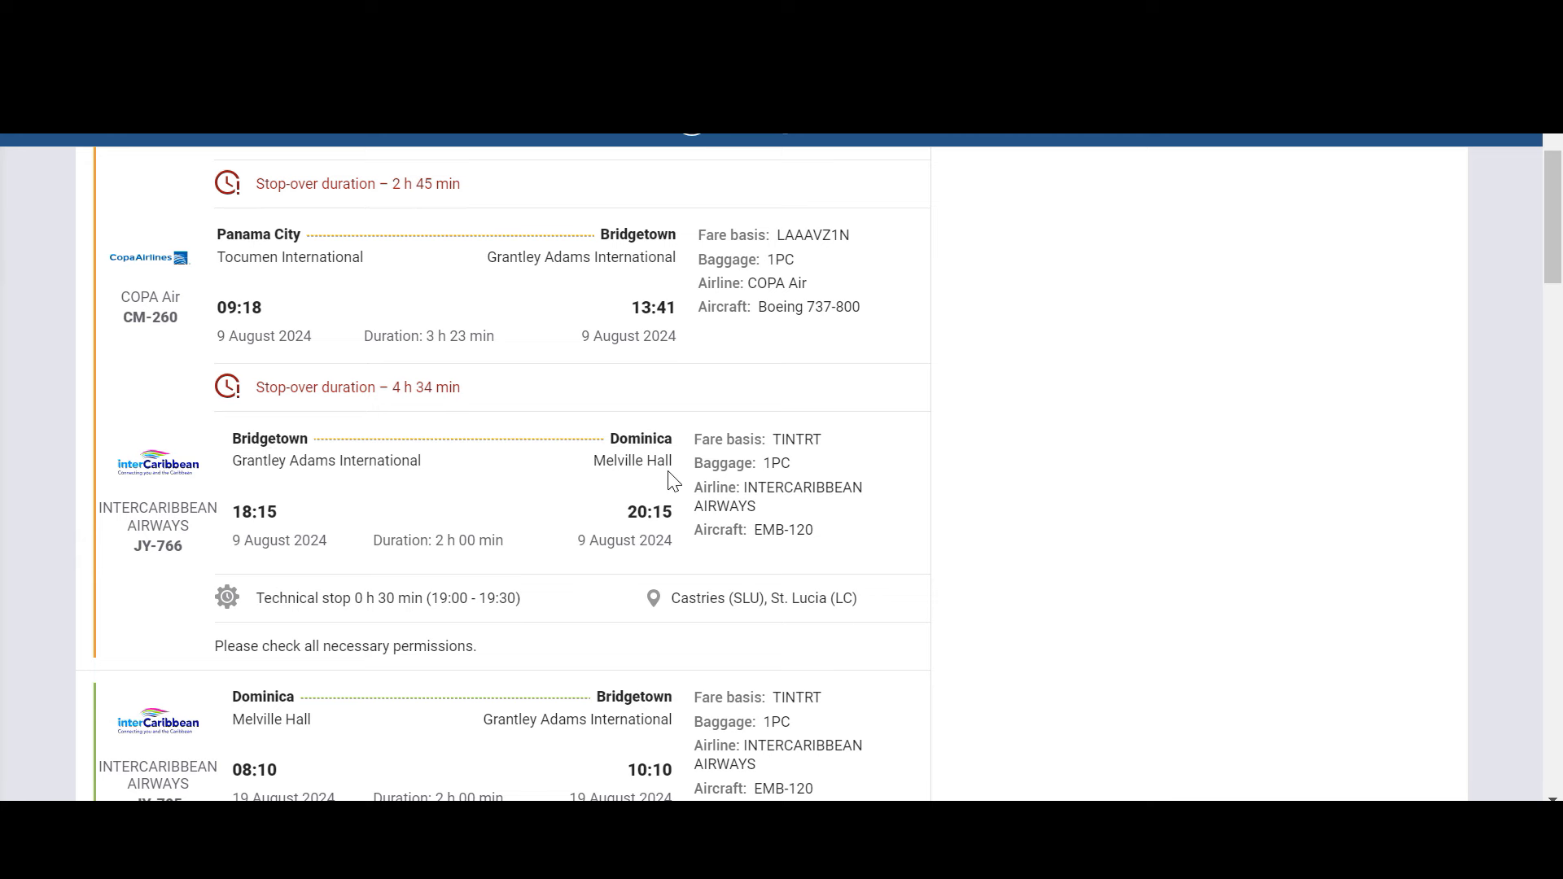
scroll(669, 480, down, 5)
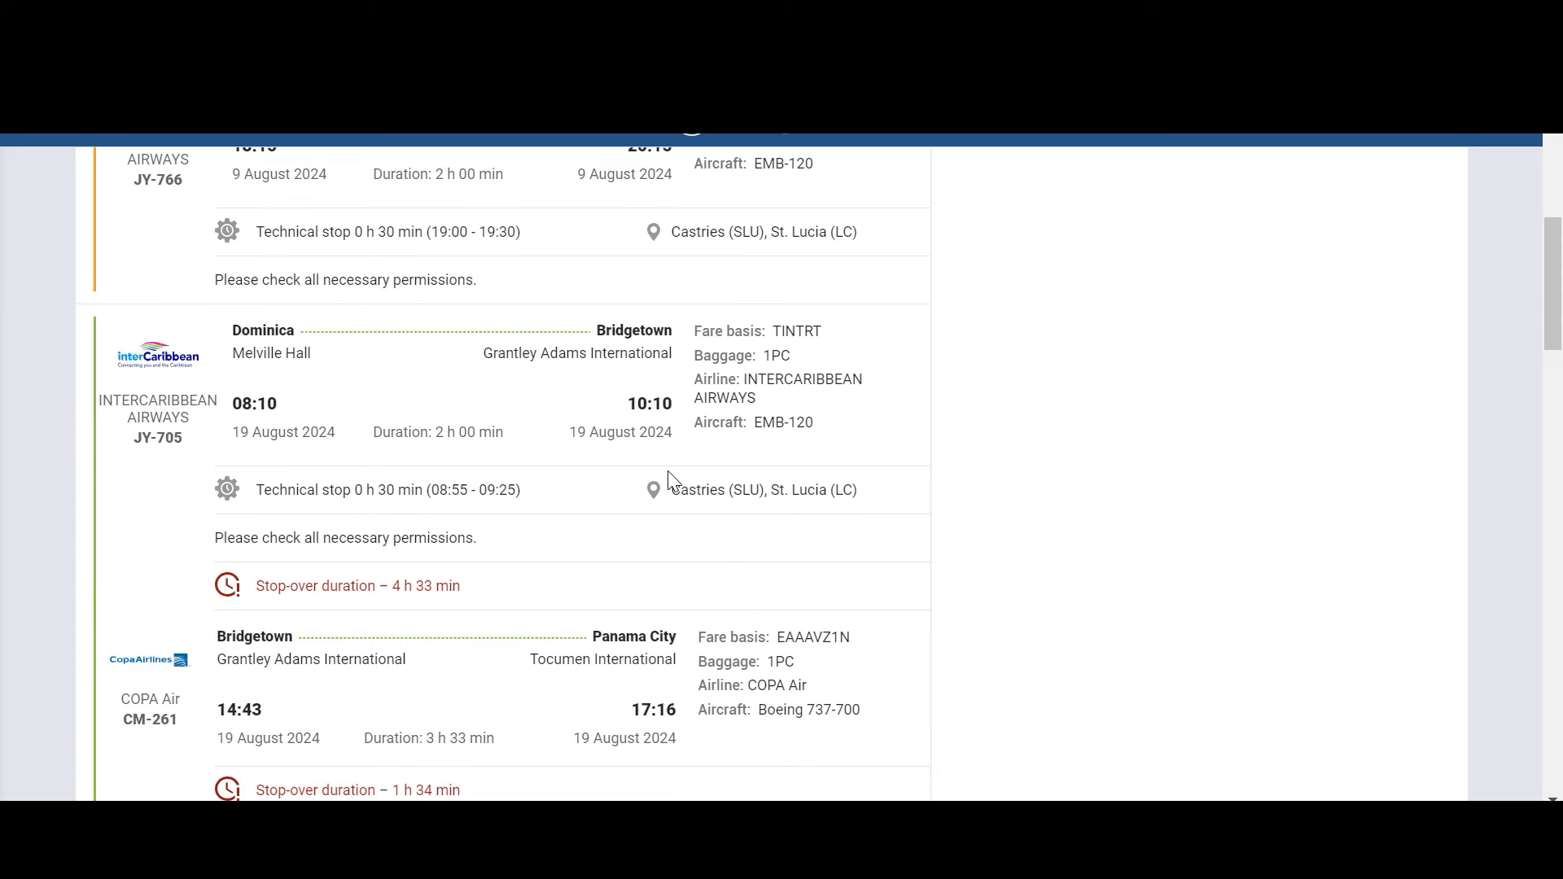
scroll(668, 472, down, 8)
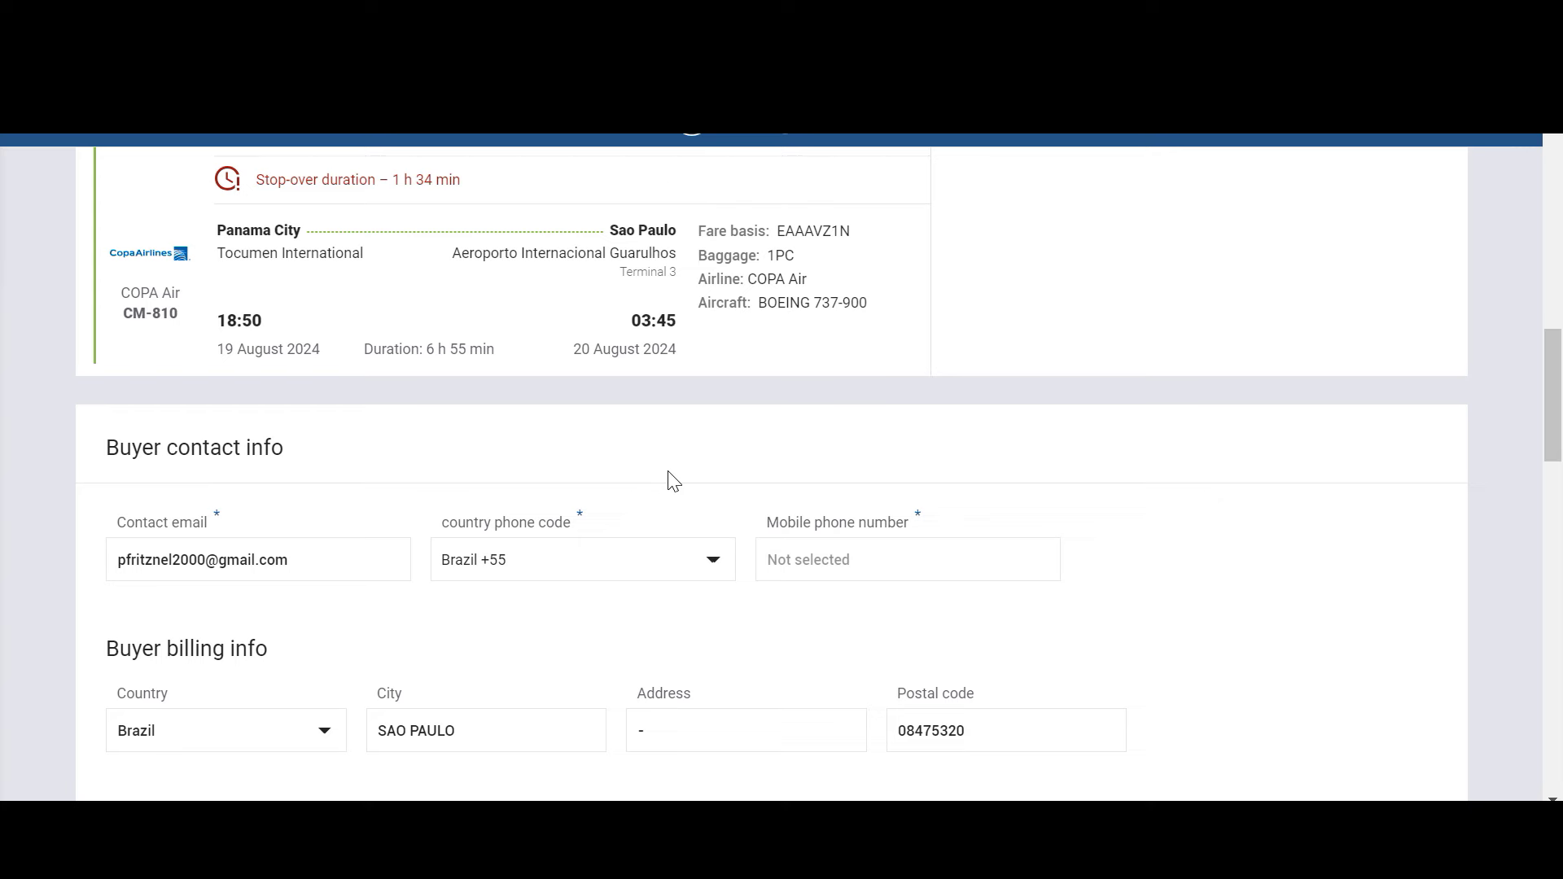
scroll(672, 480, down, 6)
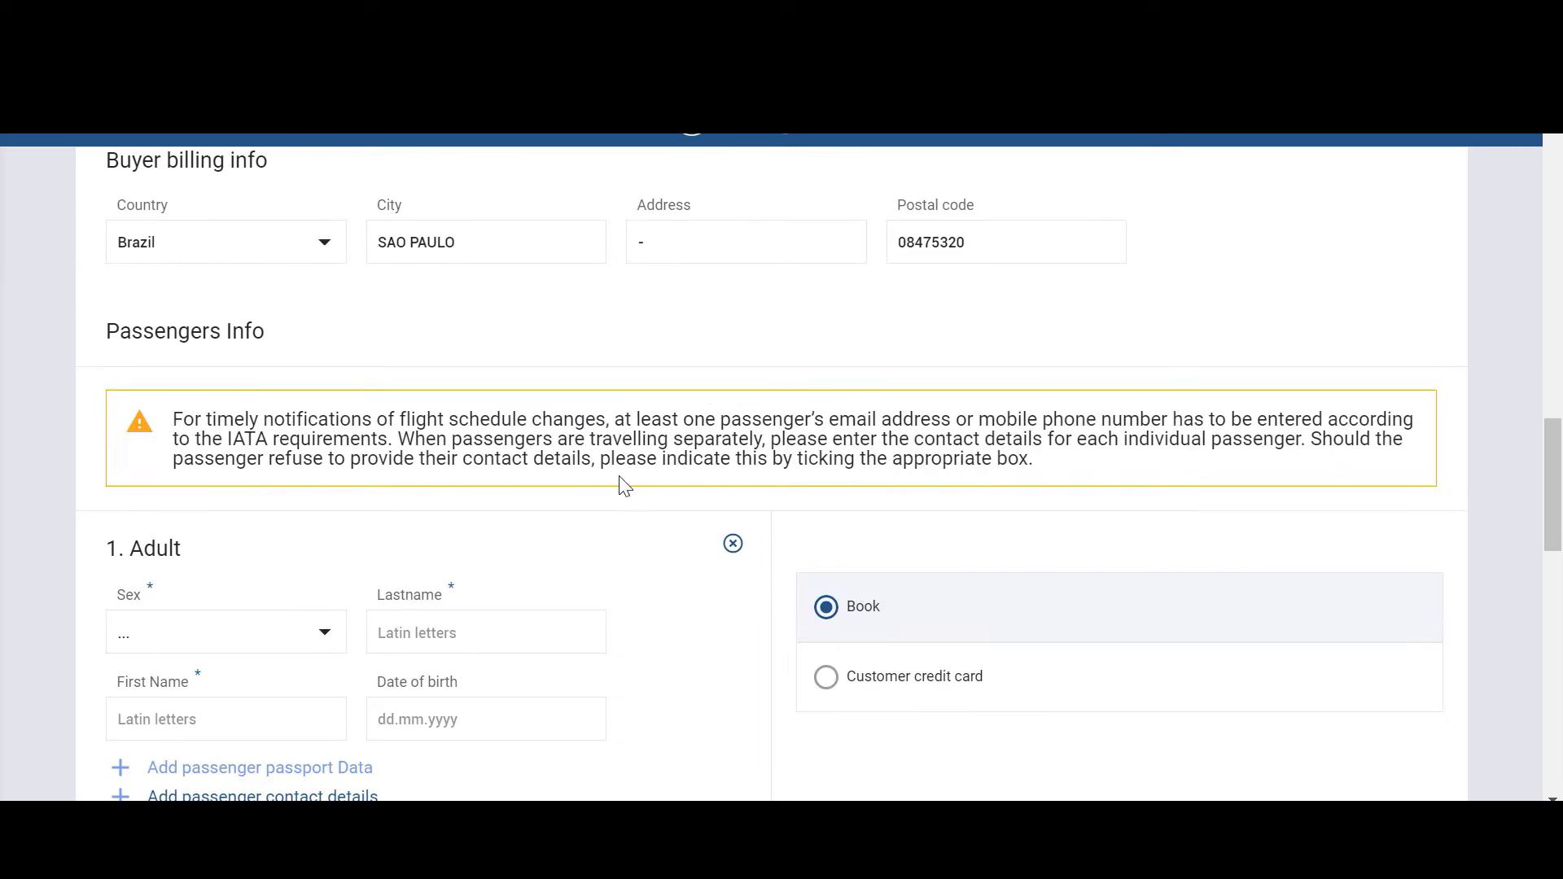
scroll(372, 599, down, 13)
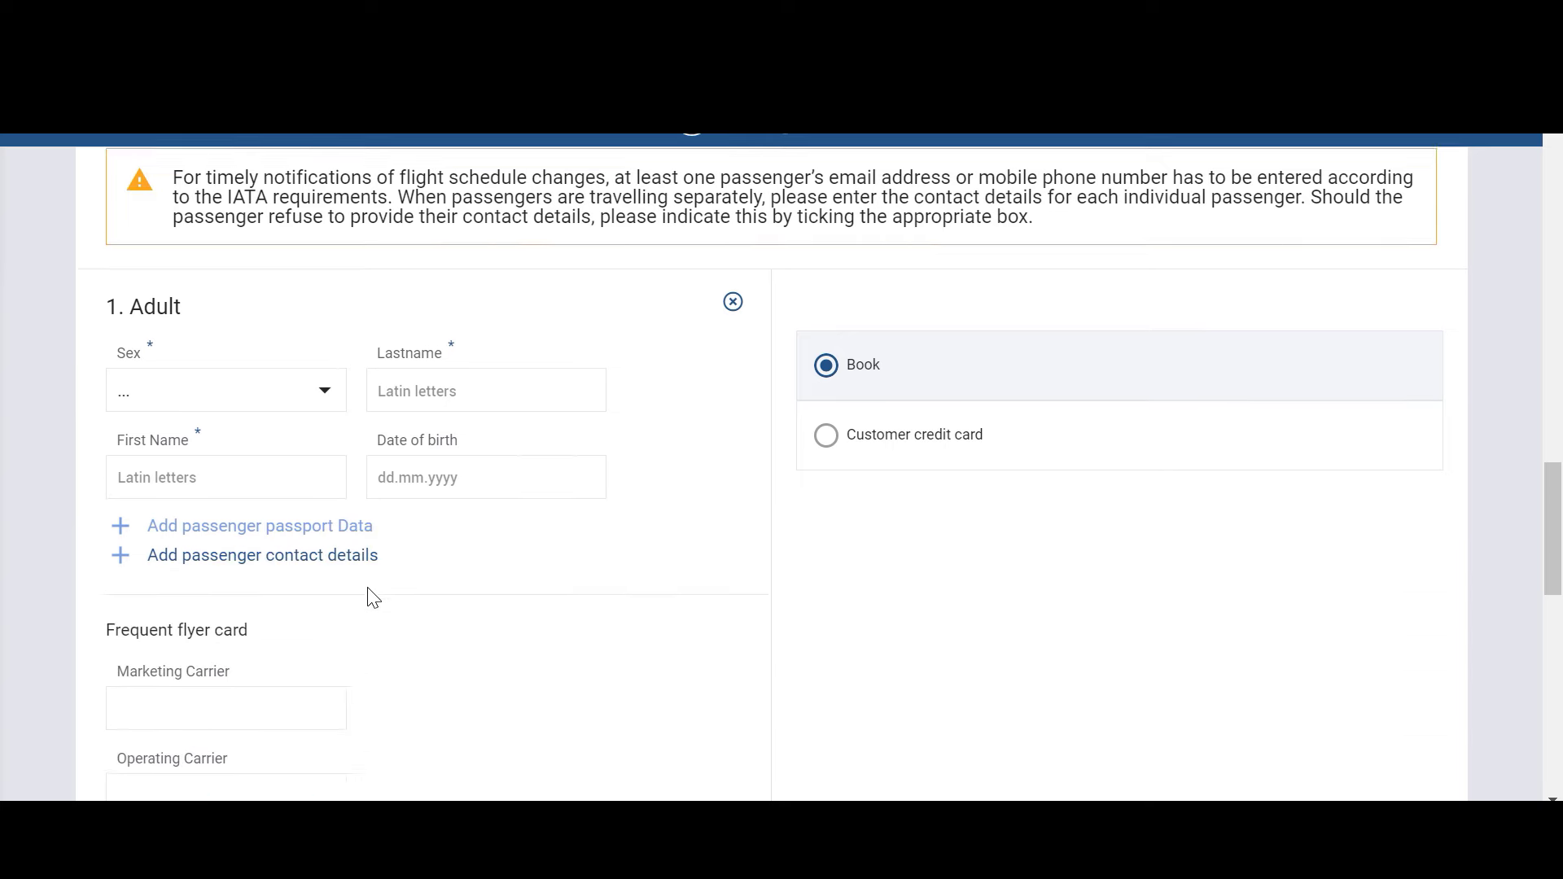
scroll(373, 598, up, 13)
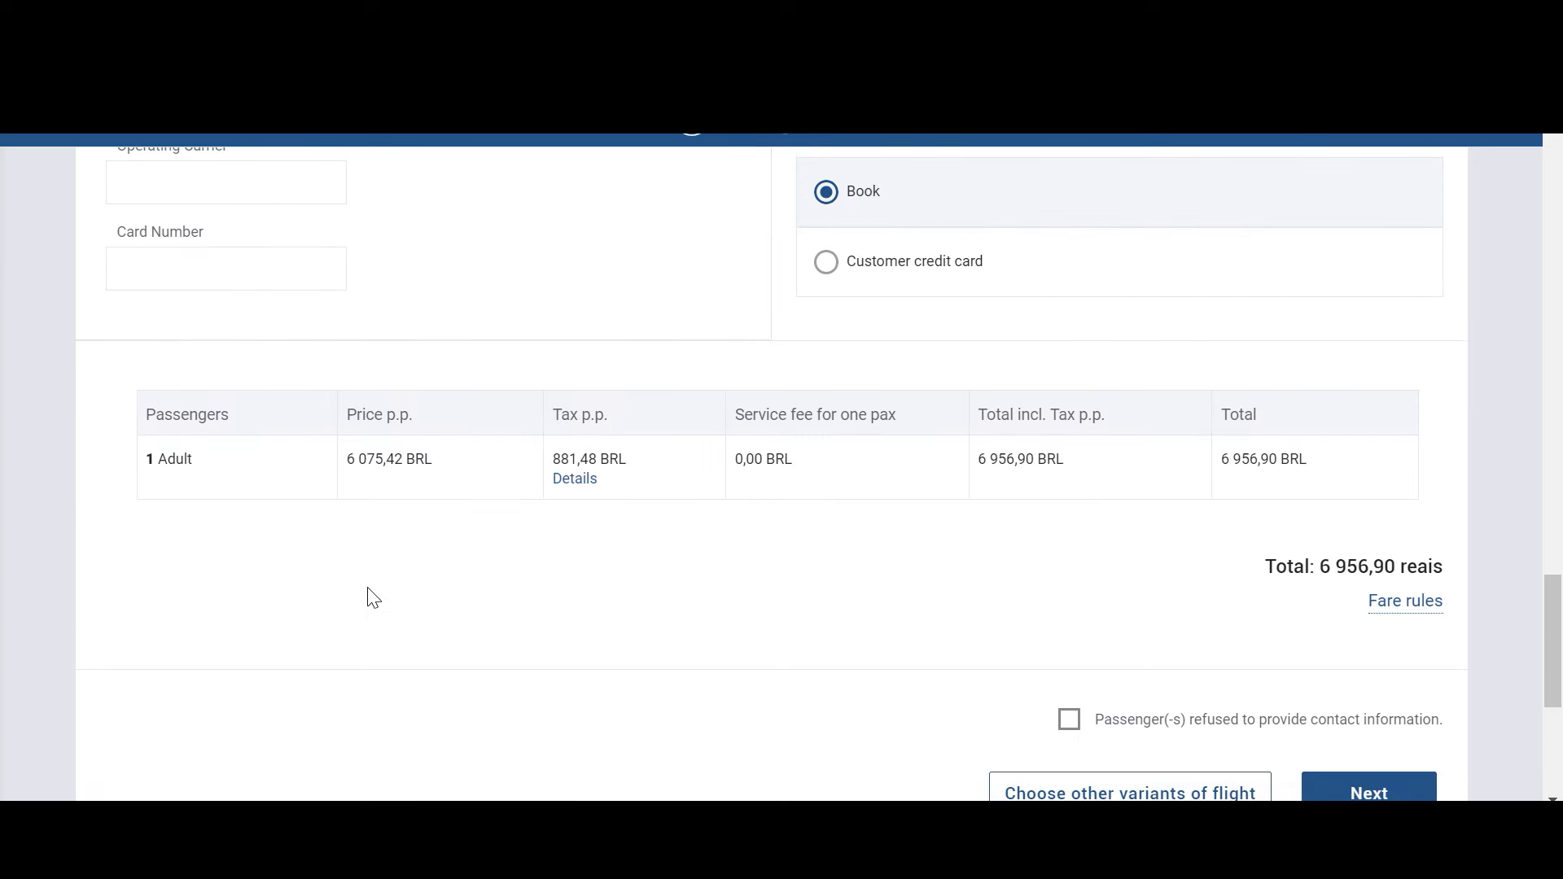
scroll(574, 511, up, 10)
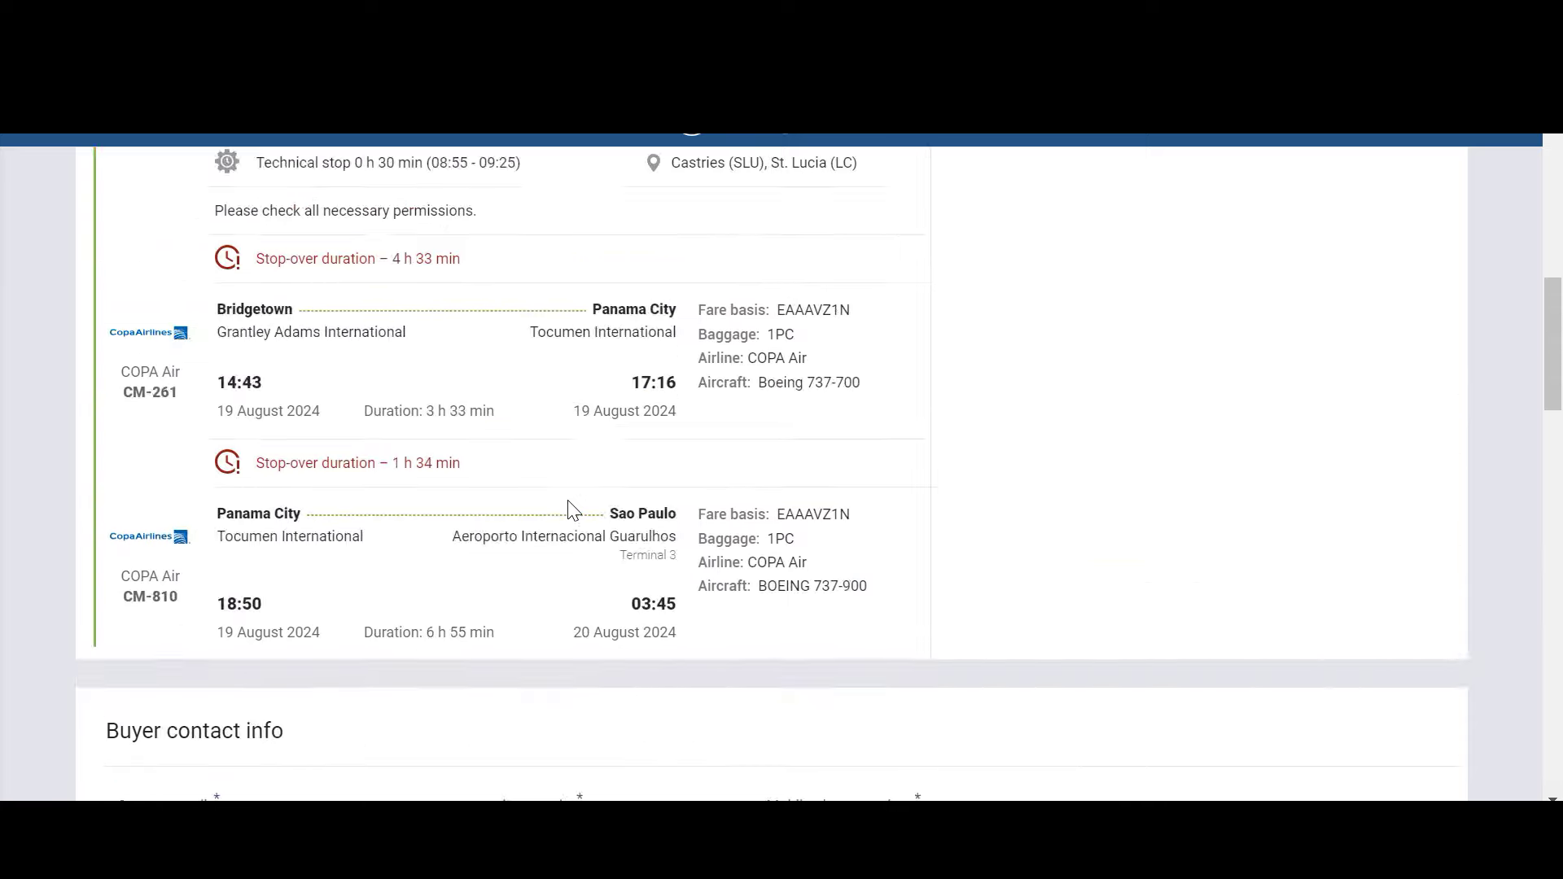
scroll(573, 511, up, 3)
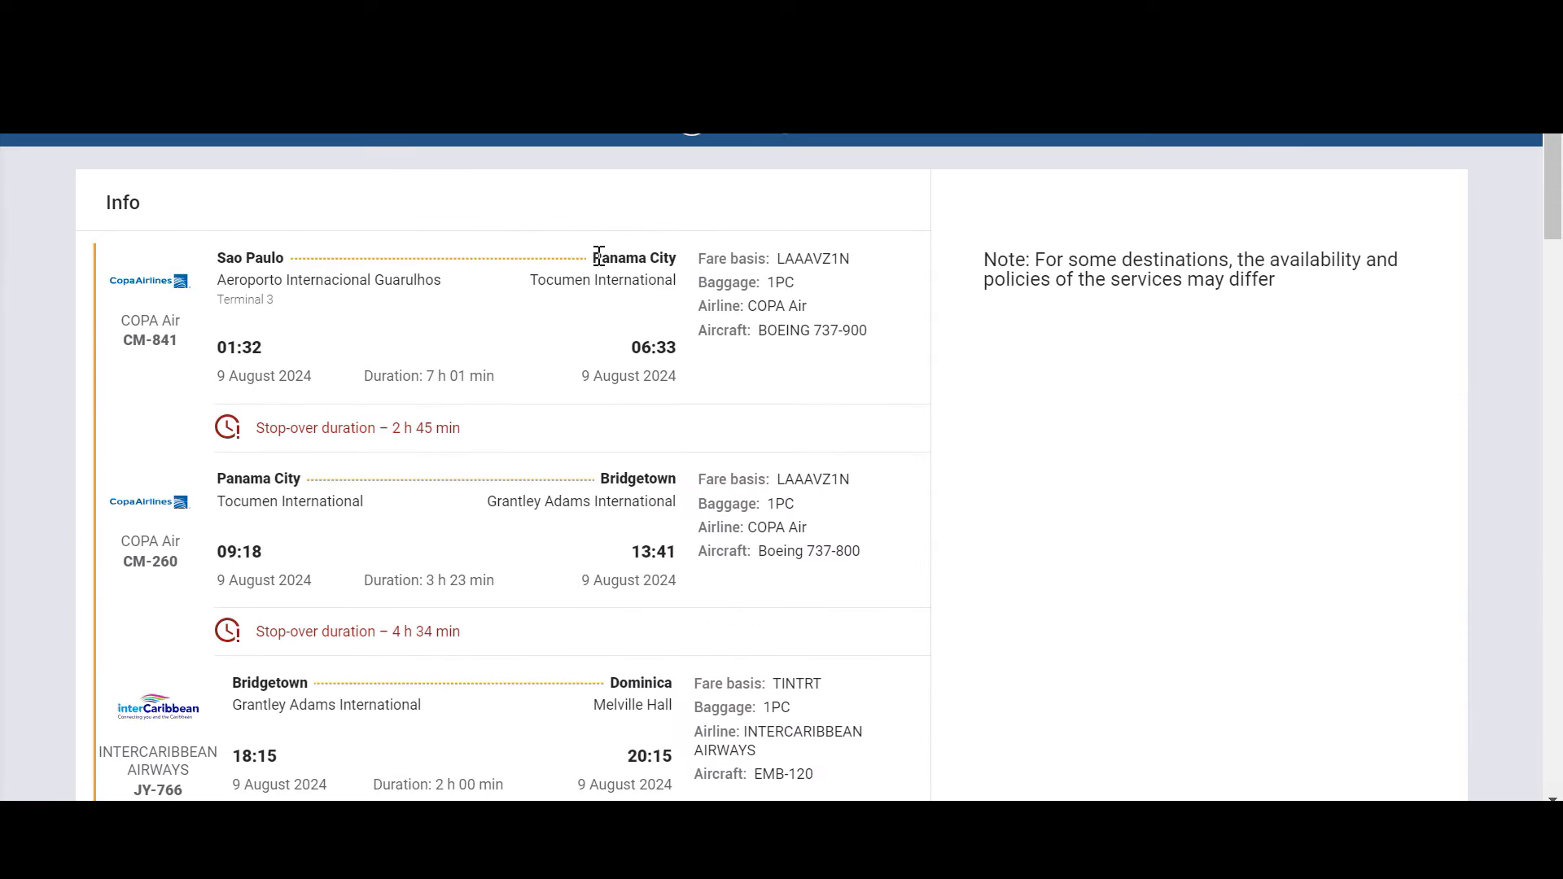
Step: Check the transit cities of the outbound journey to Dominica, highlighting Panama City and inspecting the Bridgetown connection
drag(594, 258, 663, 287)
click(663, 285)
drag(623, 487, 626, 490)
drag(610, 258, 741, 261)
click(678, 552)
scroll(677, 552, down, 2)
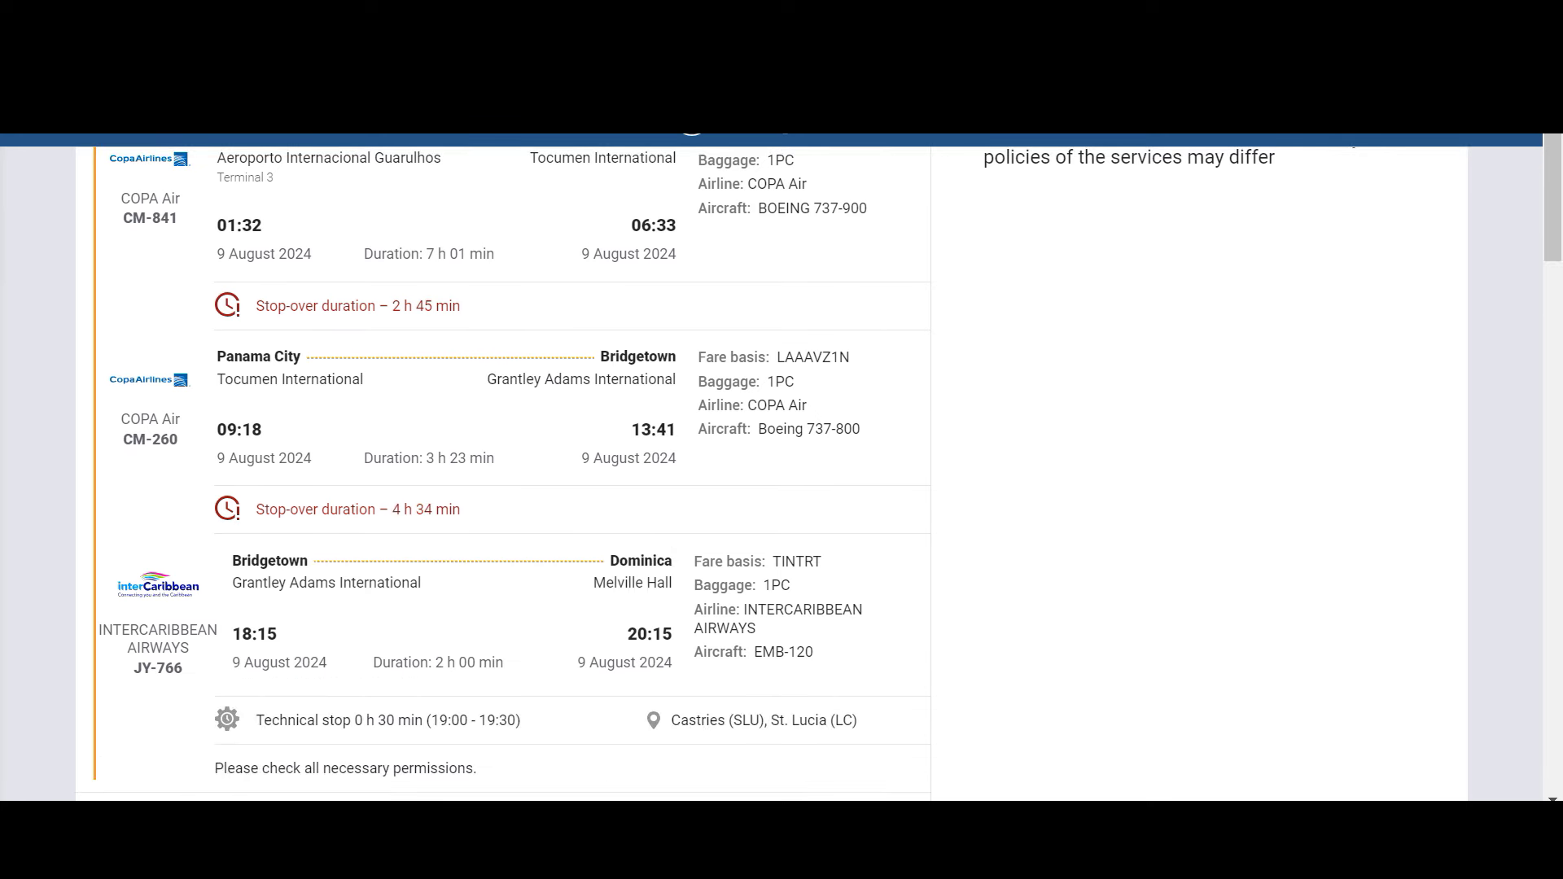
Step: Switch to PowerPoint and append "( TRANSIT PANAMA, BARBADE )" to the GRU–DOM route line on the airport code slide
key(alt+Tab)
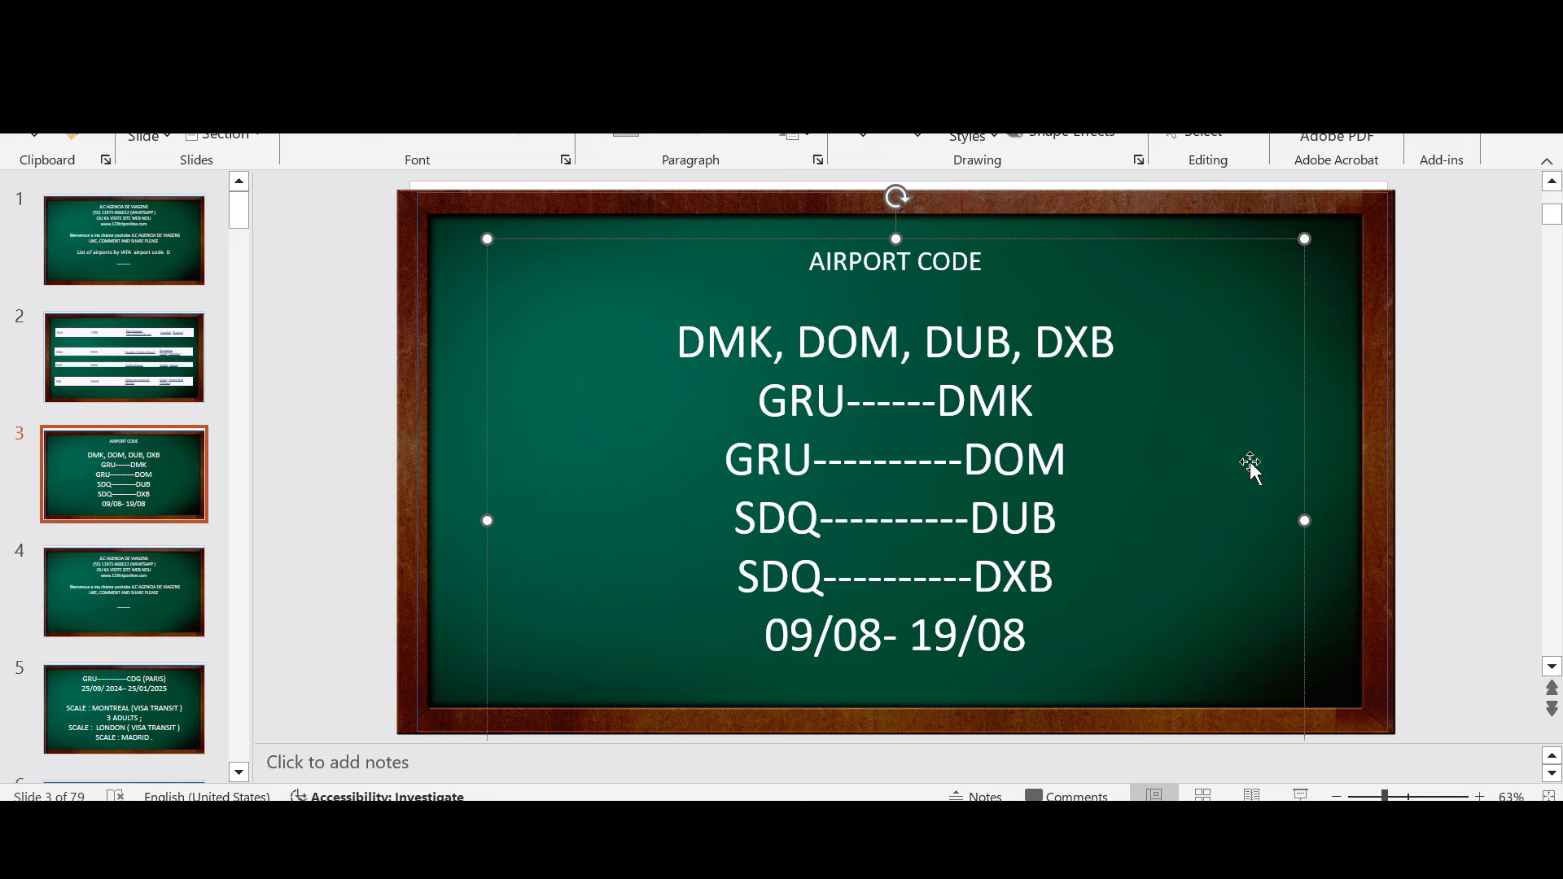
text(( )
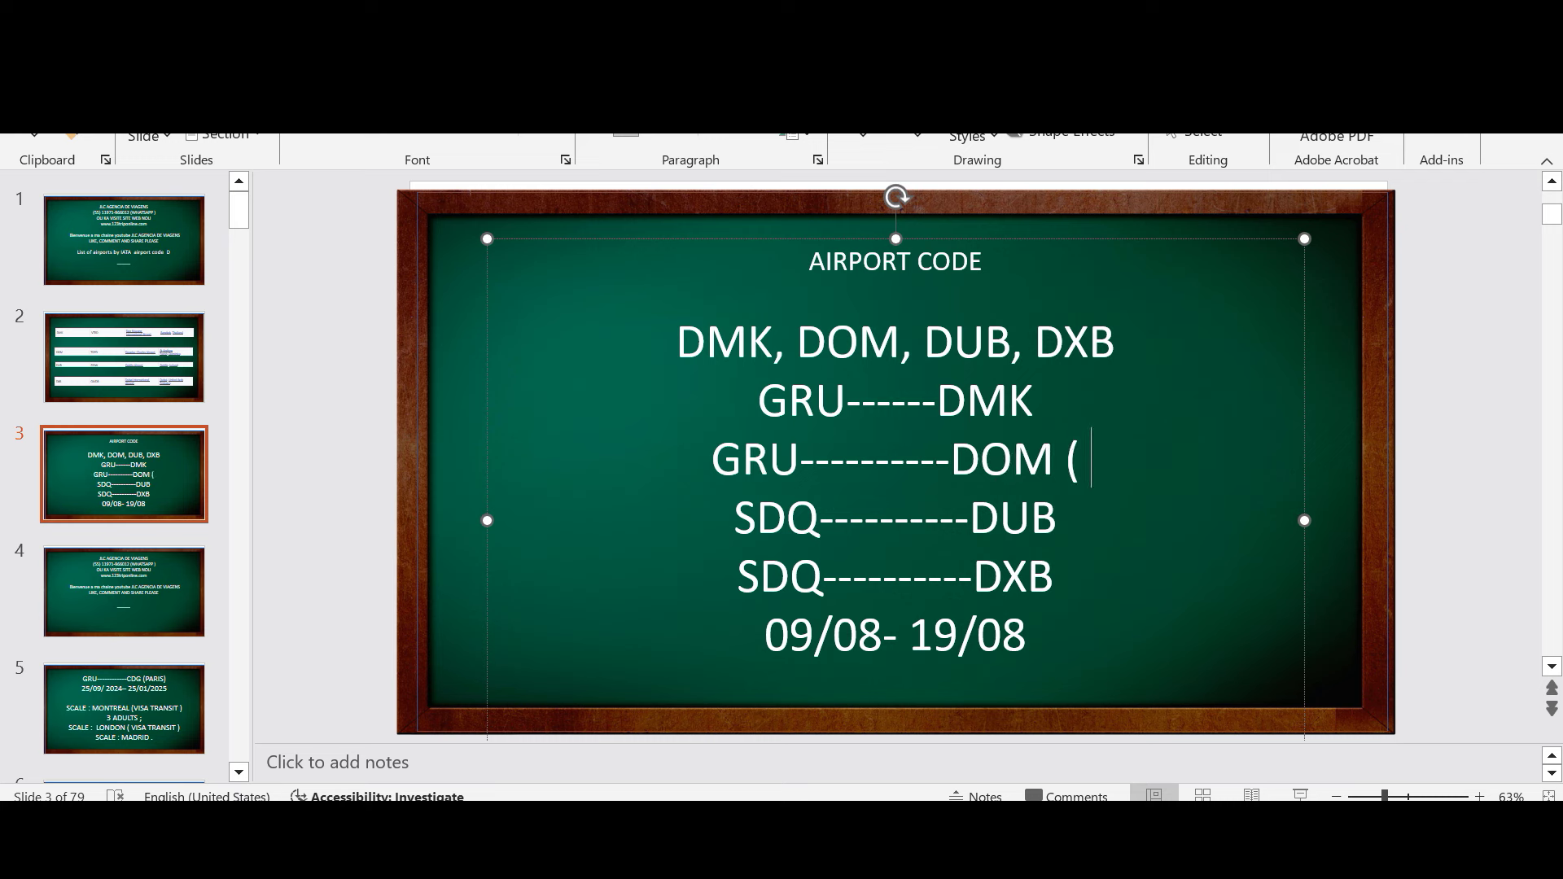
text(TRANSI)
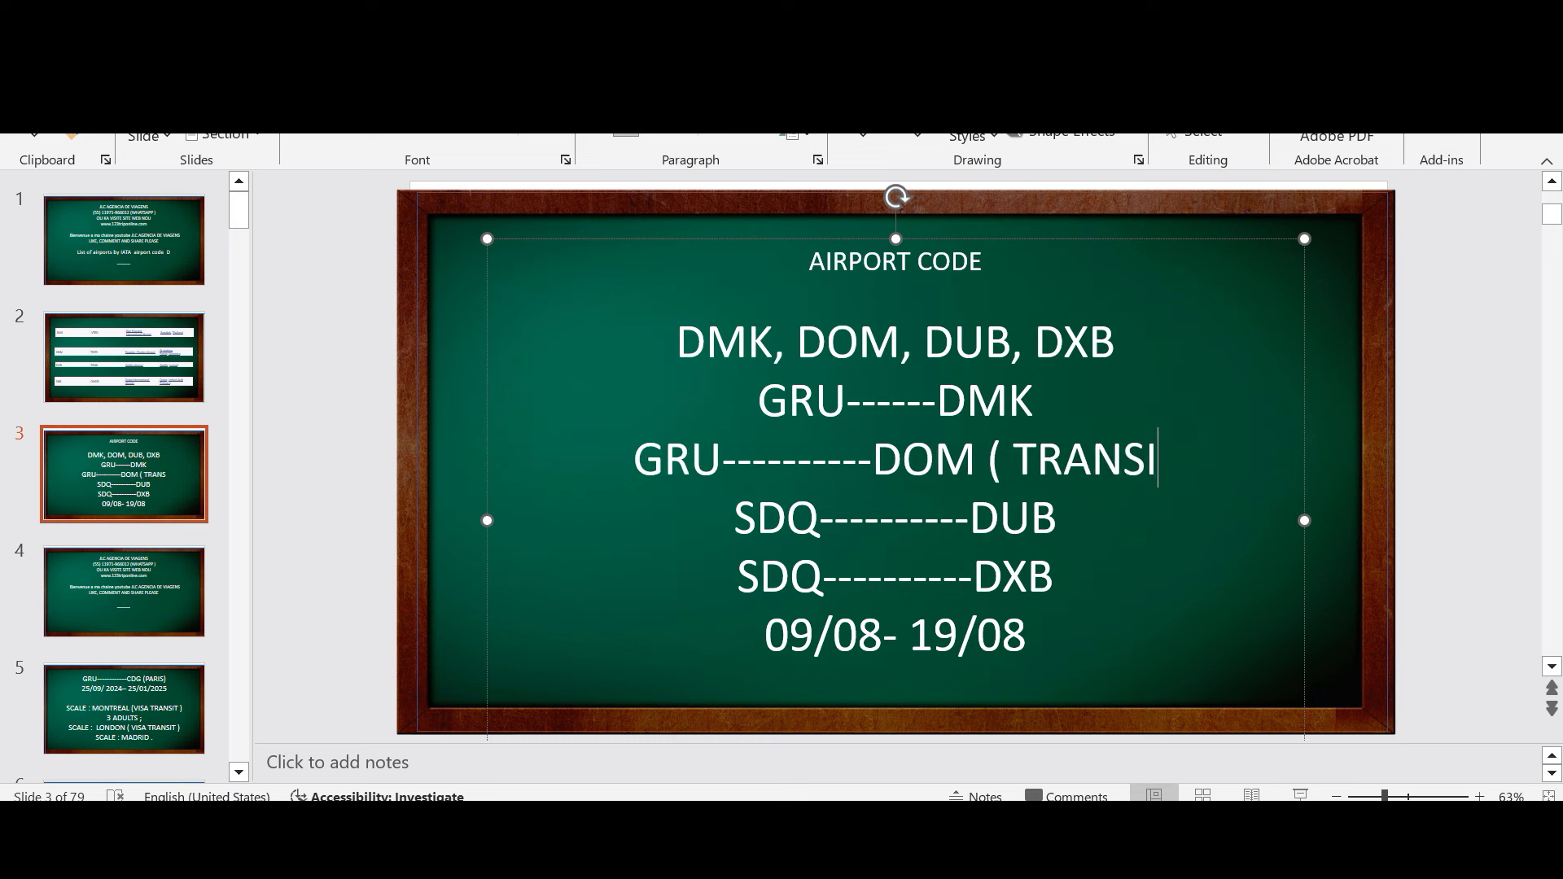
text(T PA)
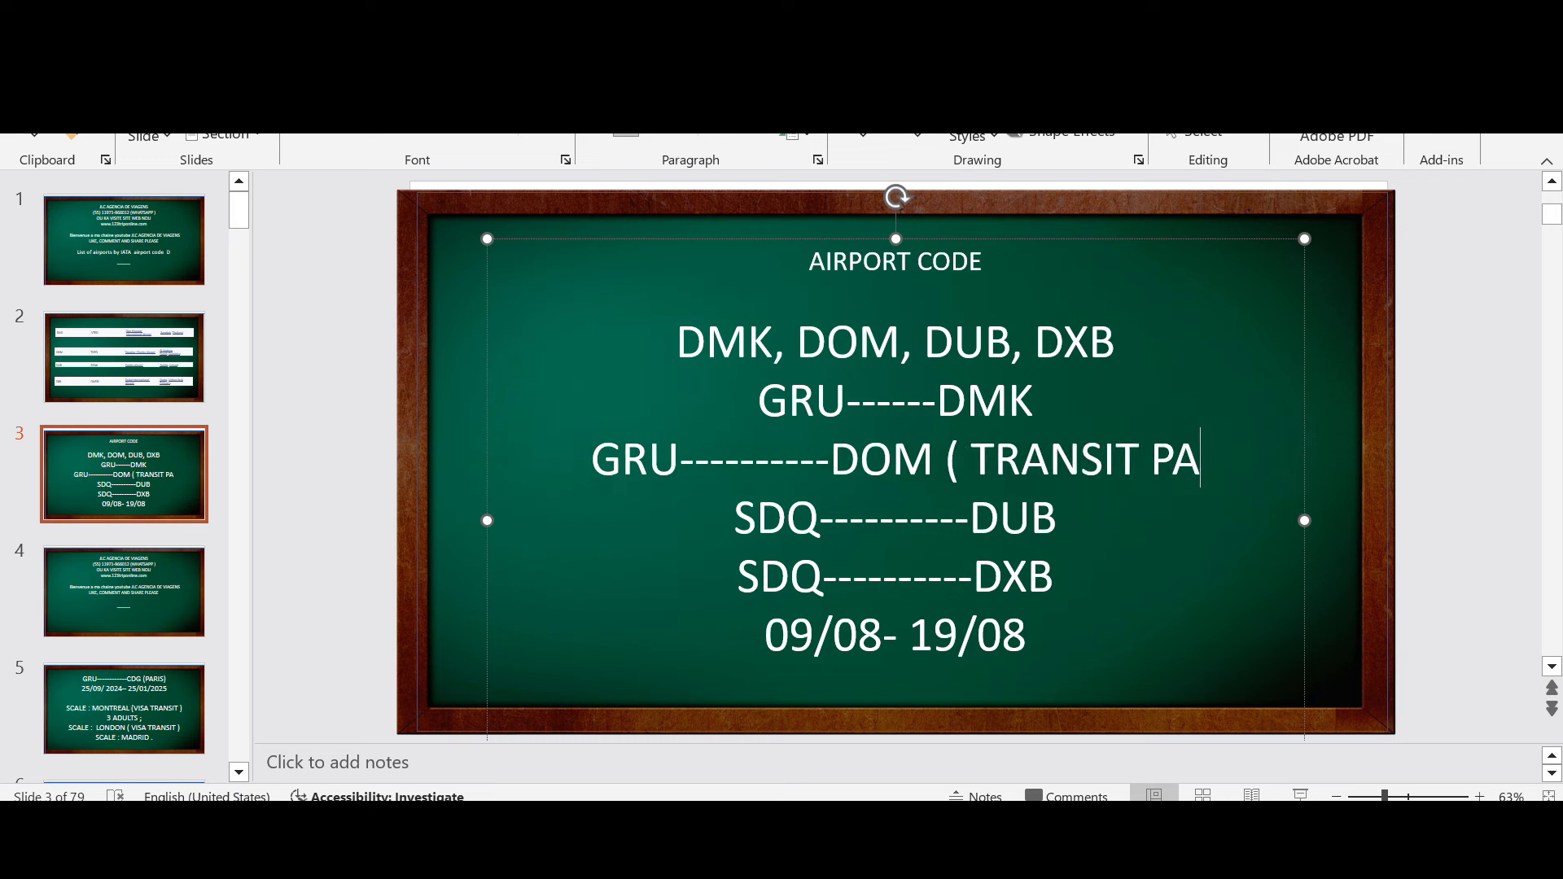
text(NAMA)
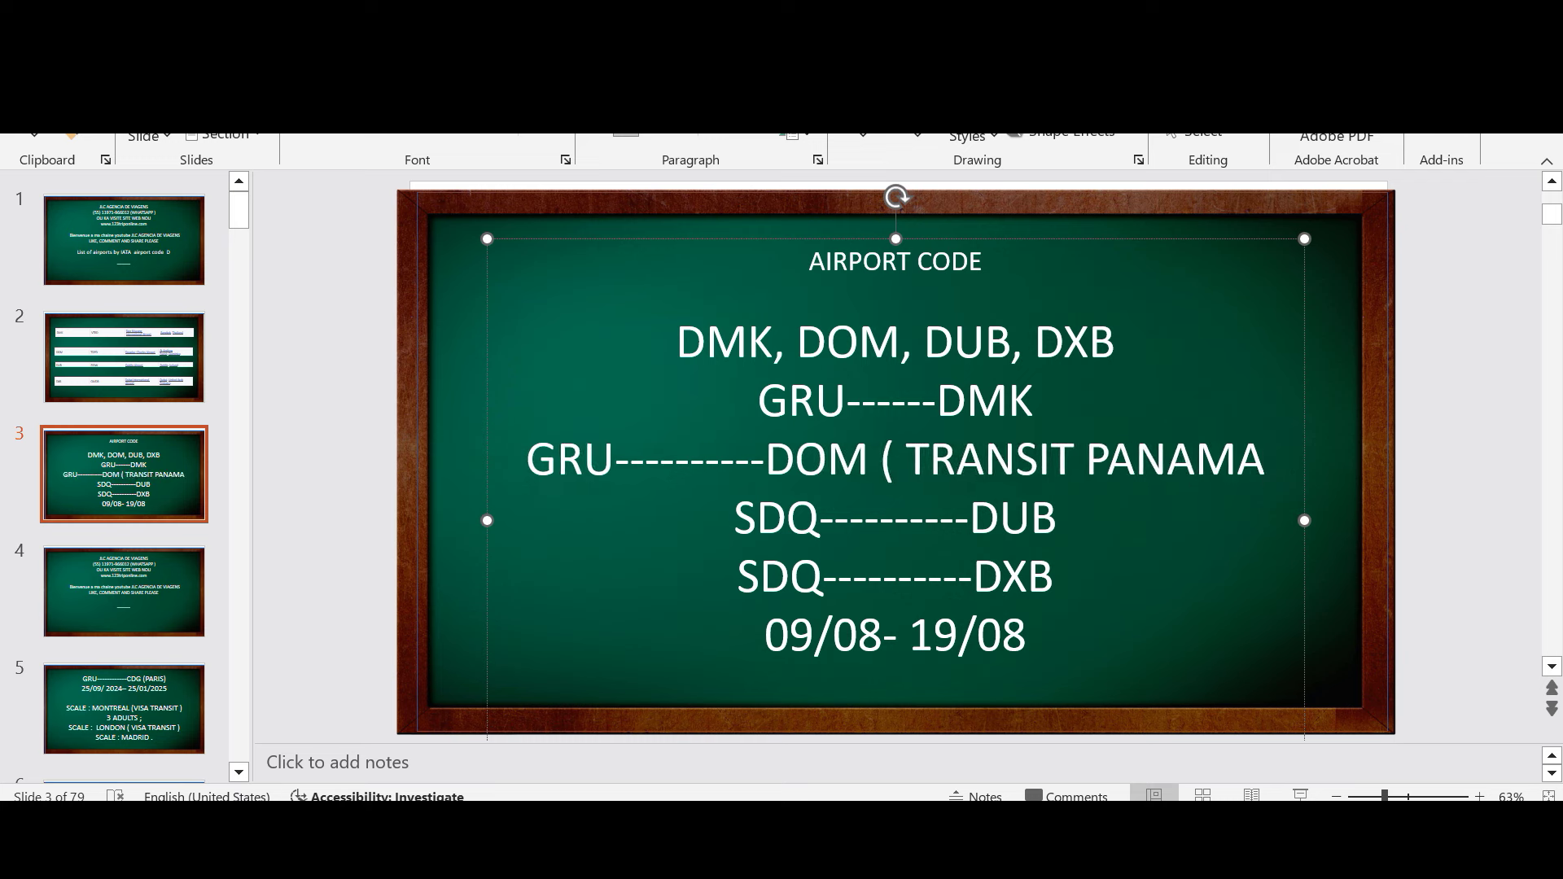
text(, BAR)
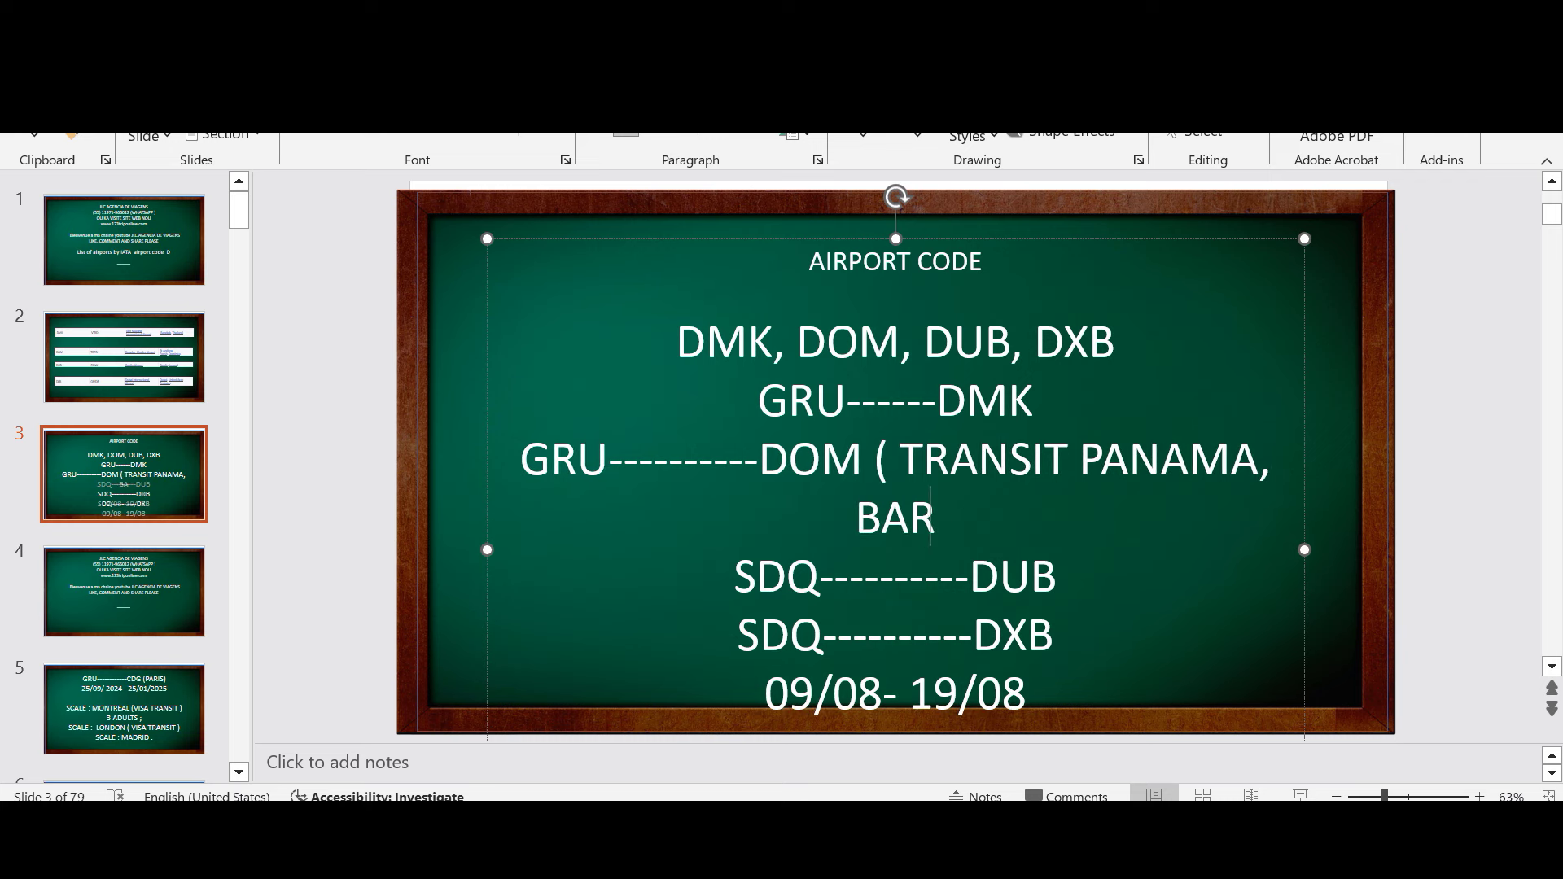
text(BAD)
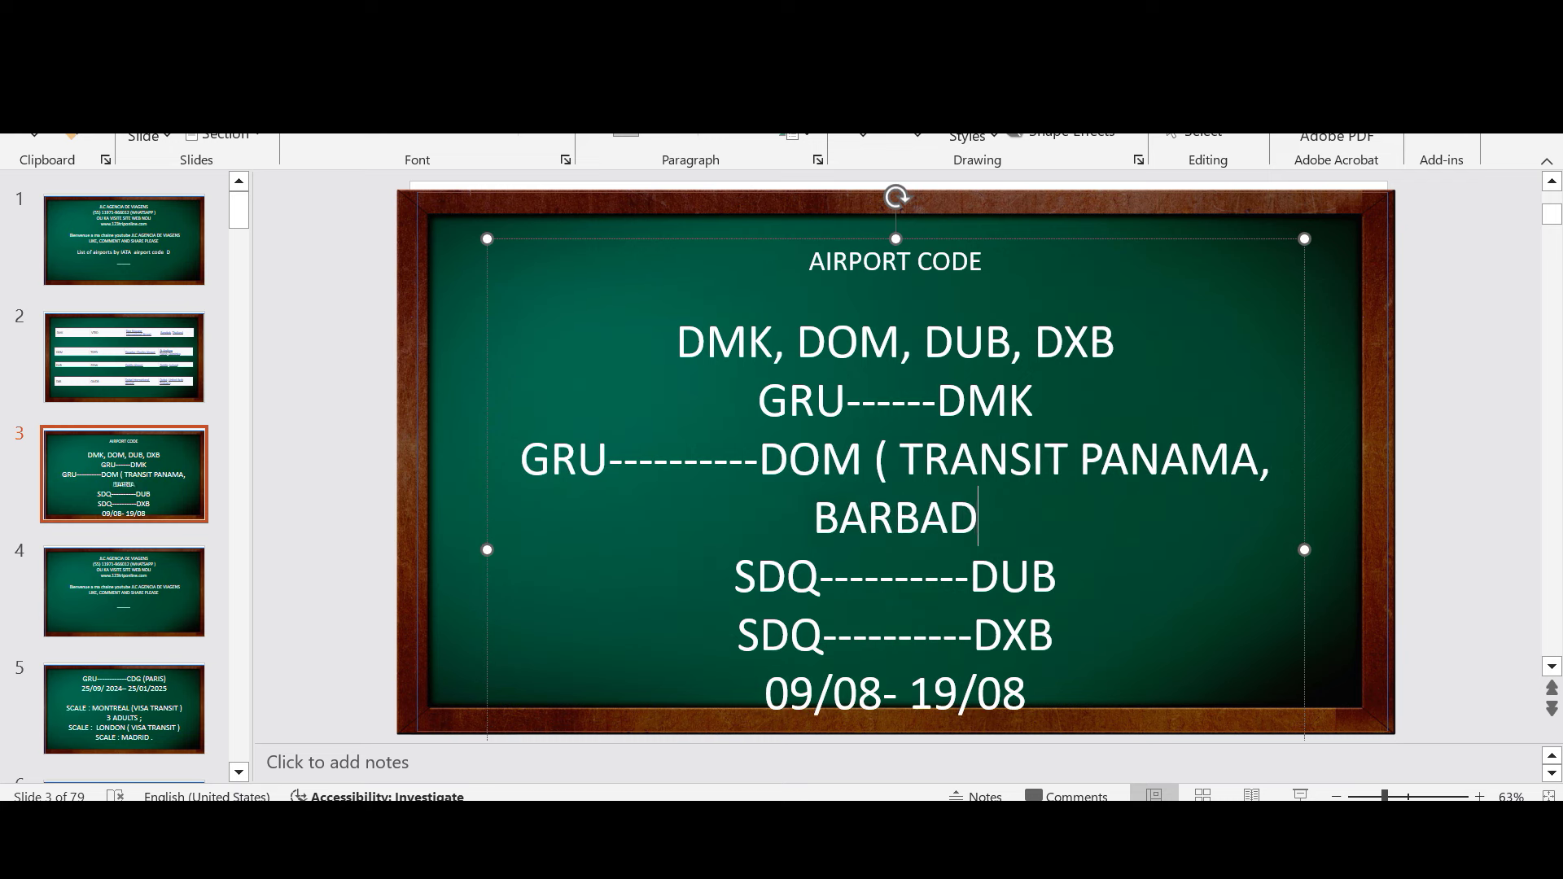
text(E ))
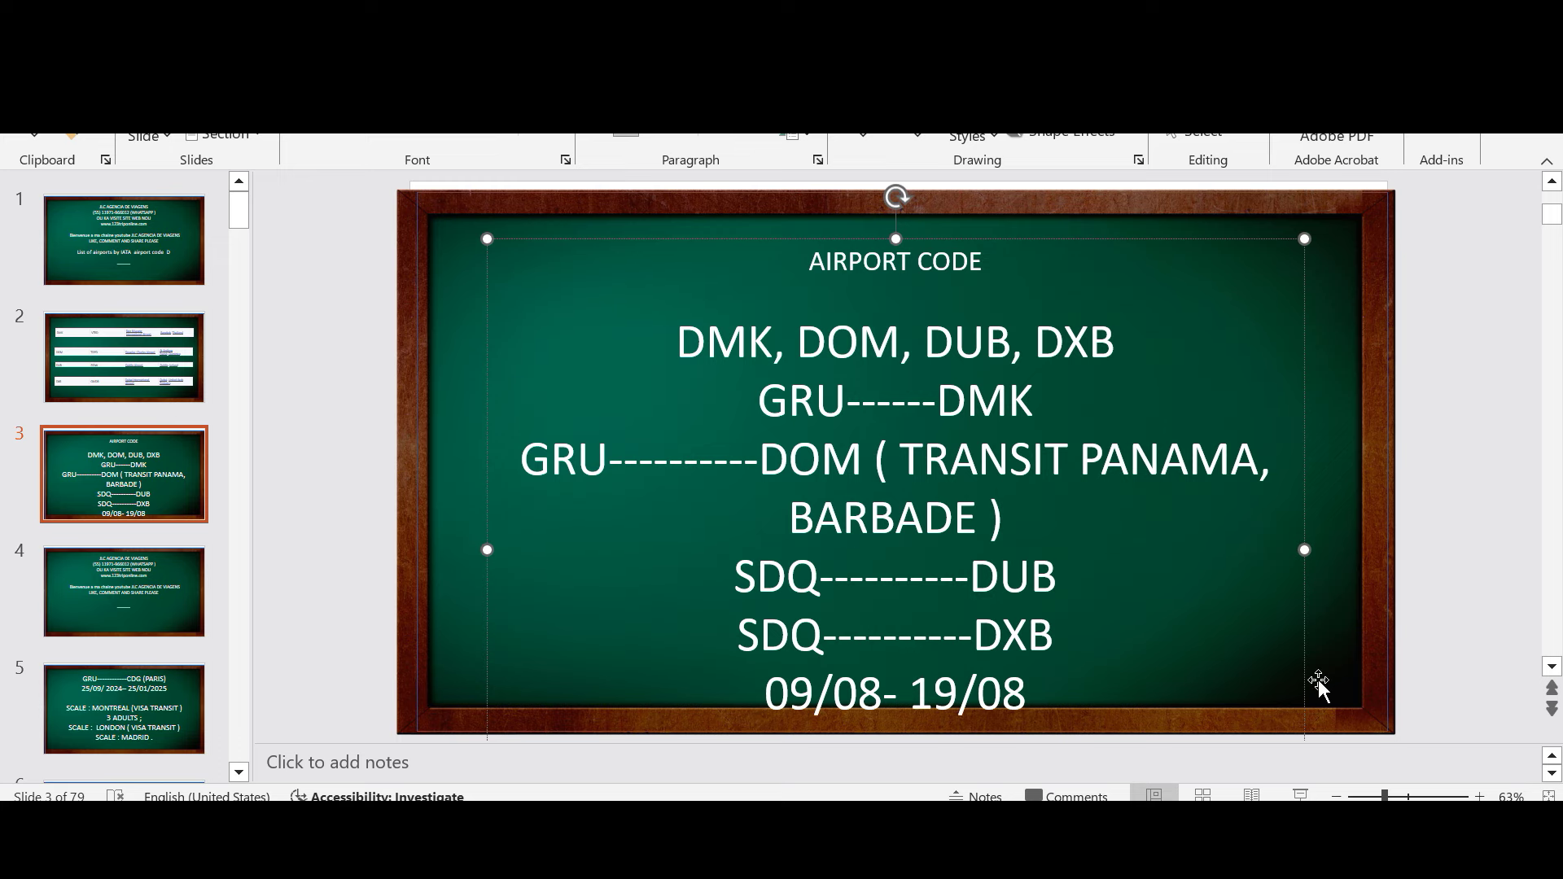
Step: Look back at the outbound itinerary on the booking site, and check the SDQ–DUB route line on the PowerPoint slide
key(alt+Tab)
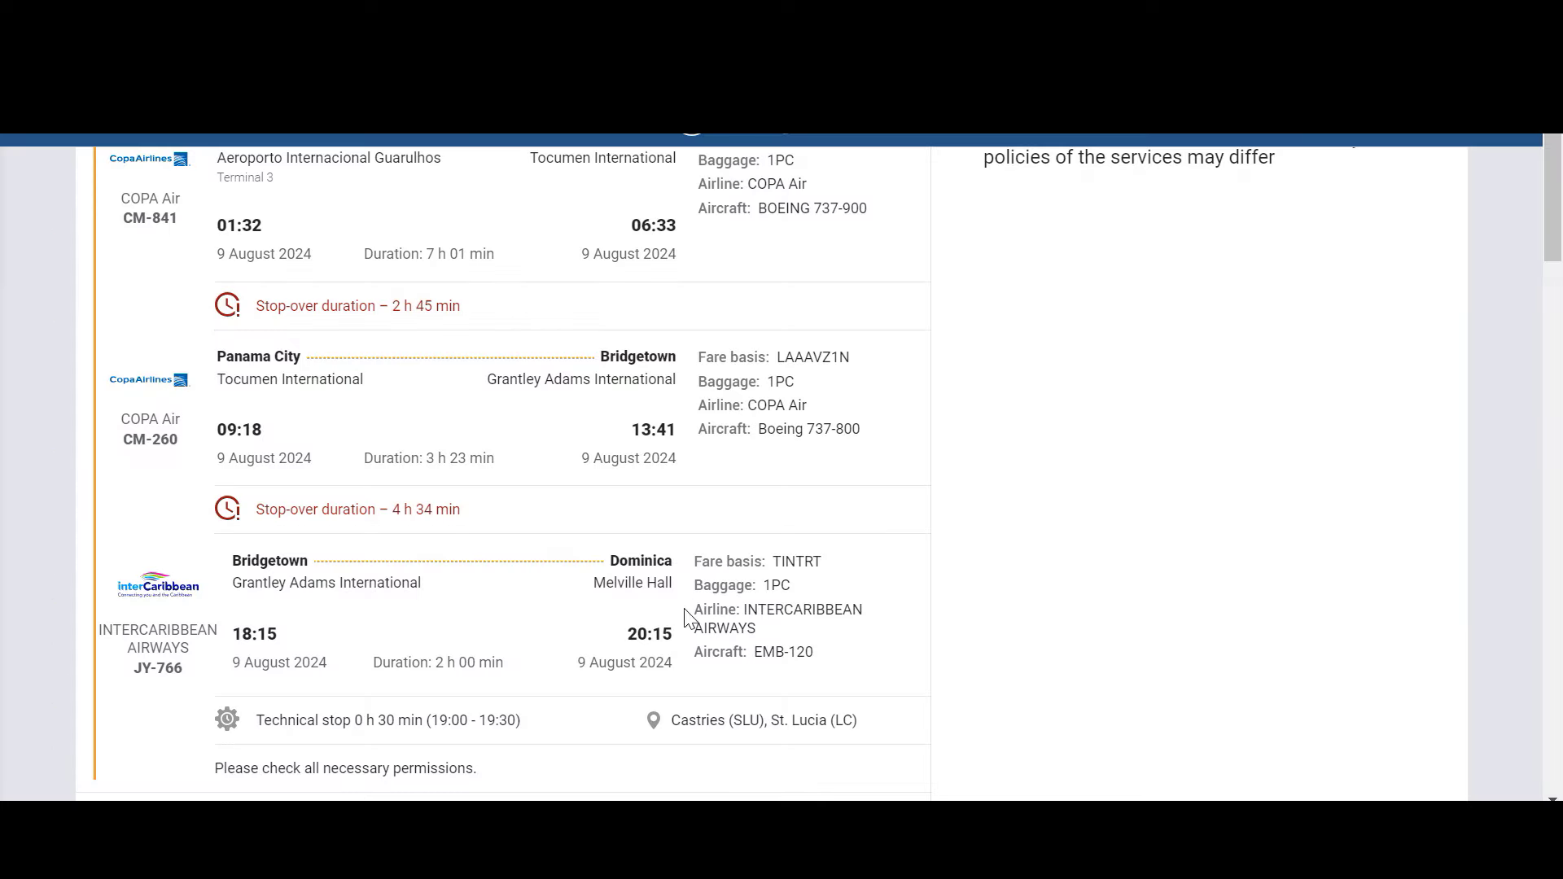
scroll(687, 619, up, 2)
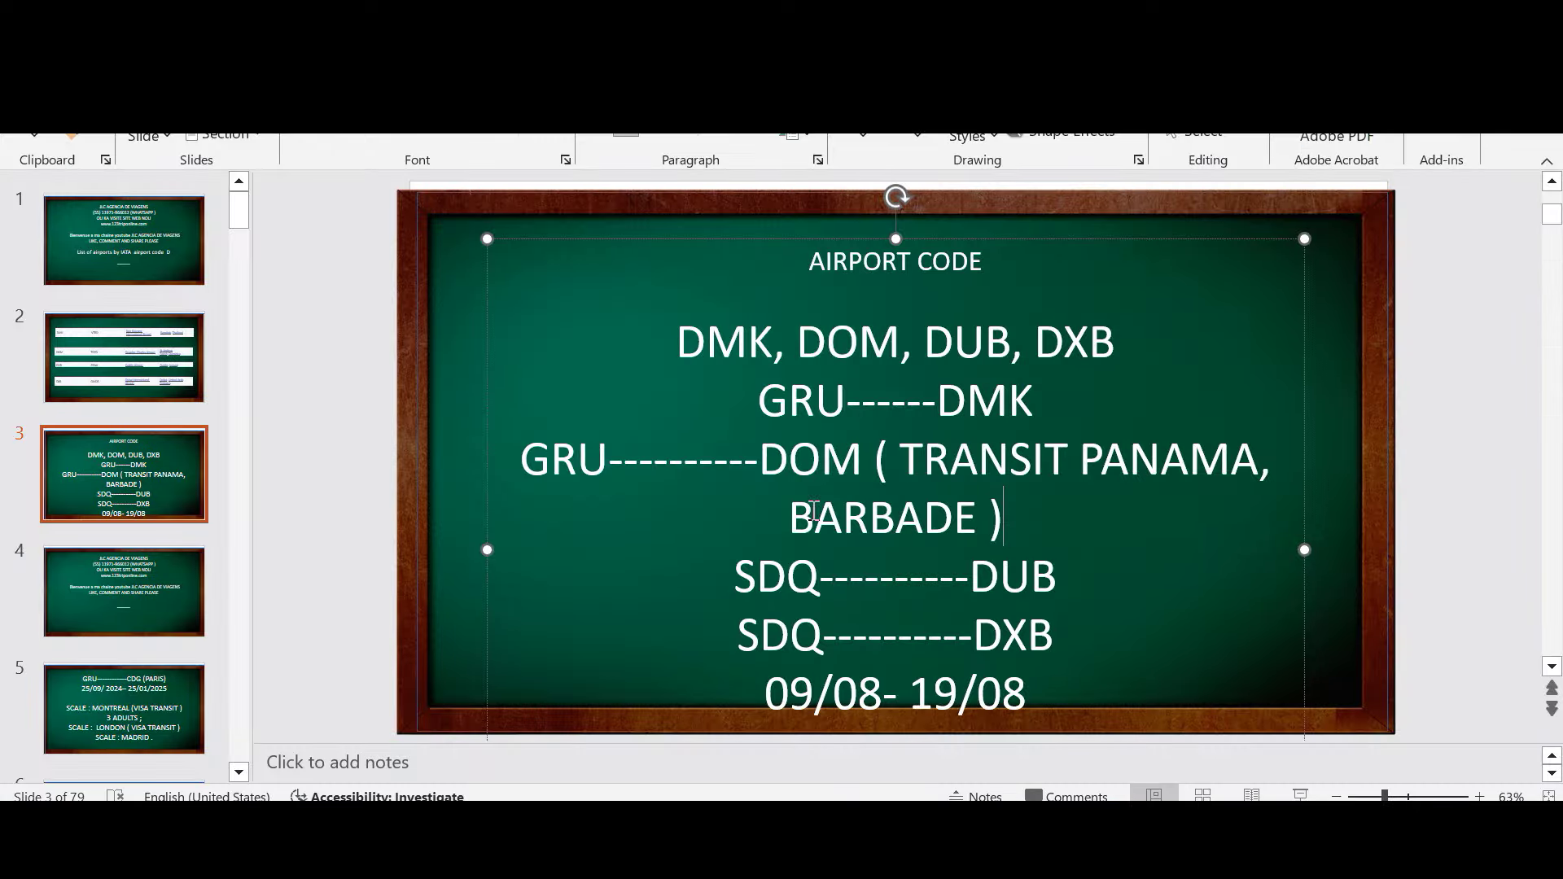
drag(815, 575, 698, 571)
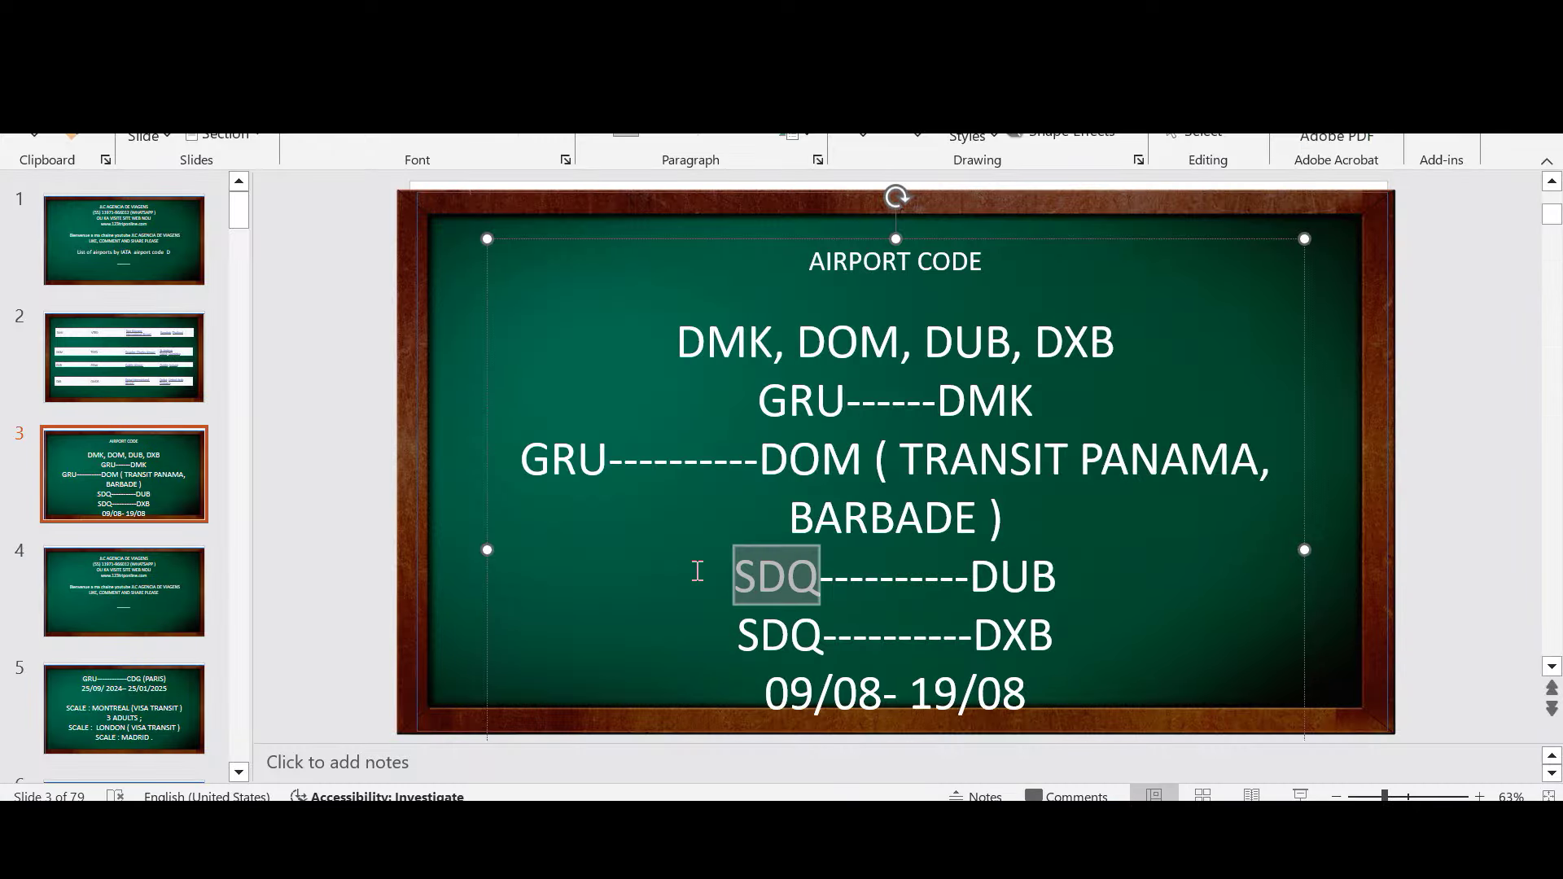
click(786, 580)
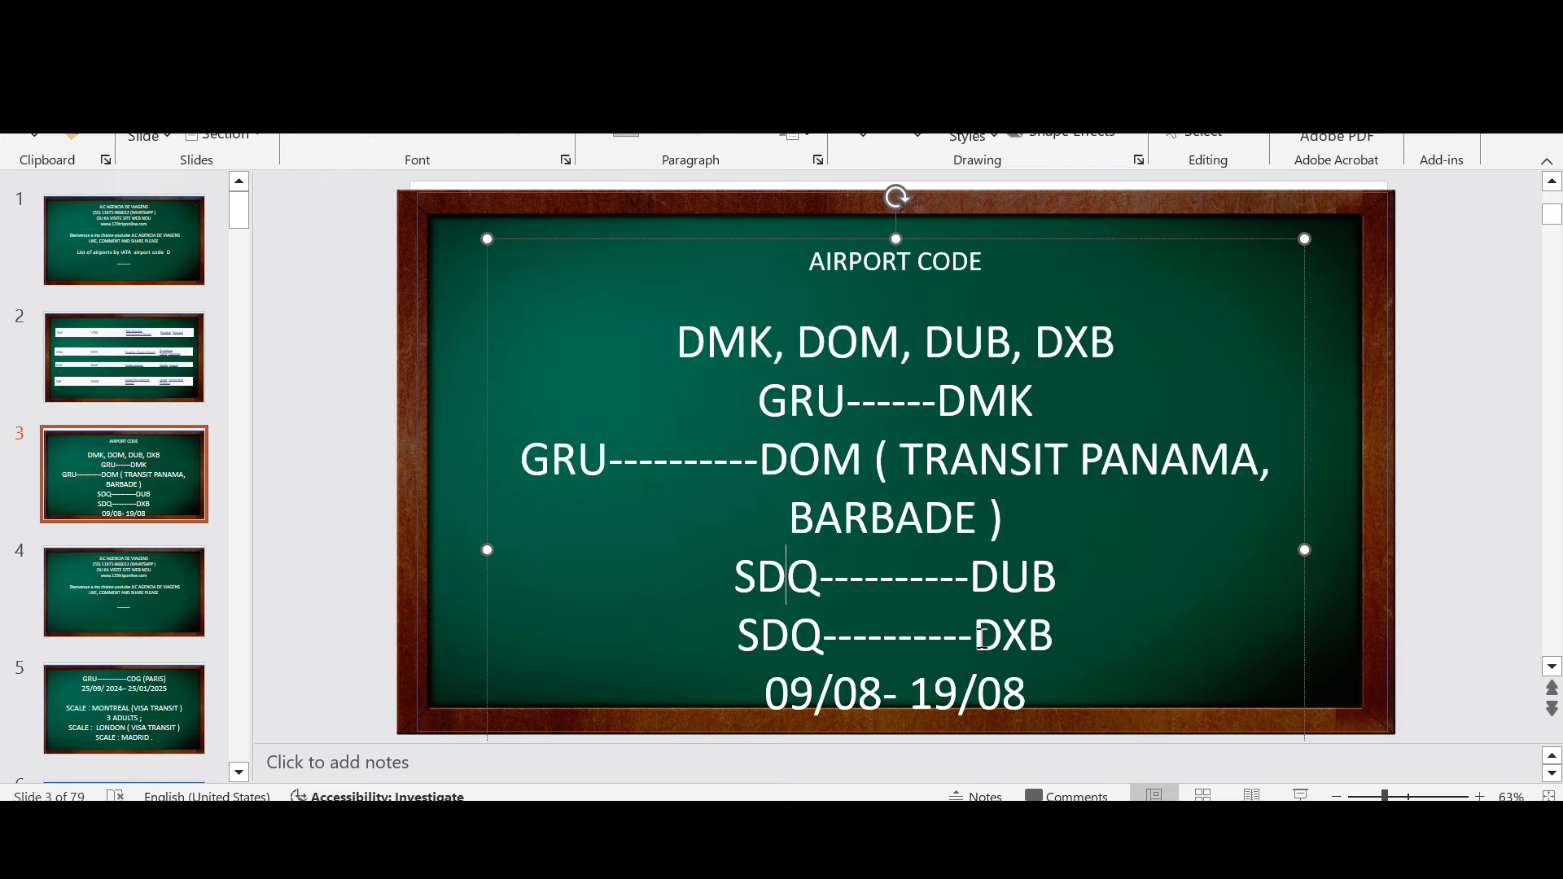
Step: Switch to the booking site and set a round trip from Santo Domingo (SDQ) to Dublin (DUB)
key(alt+Tab)
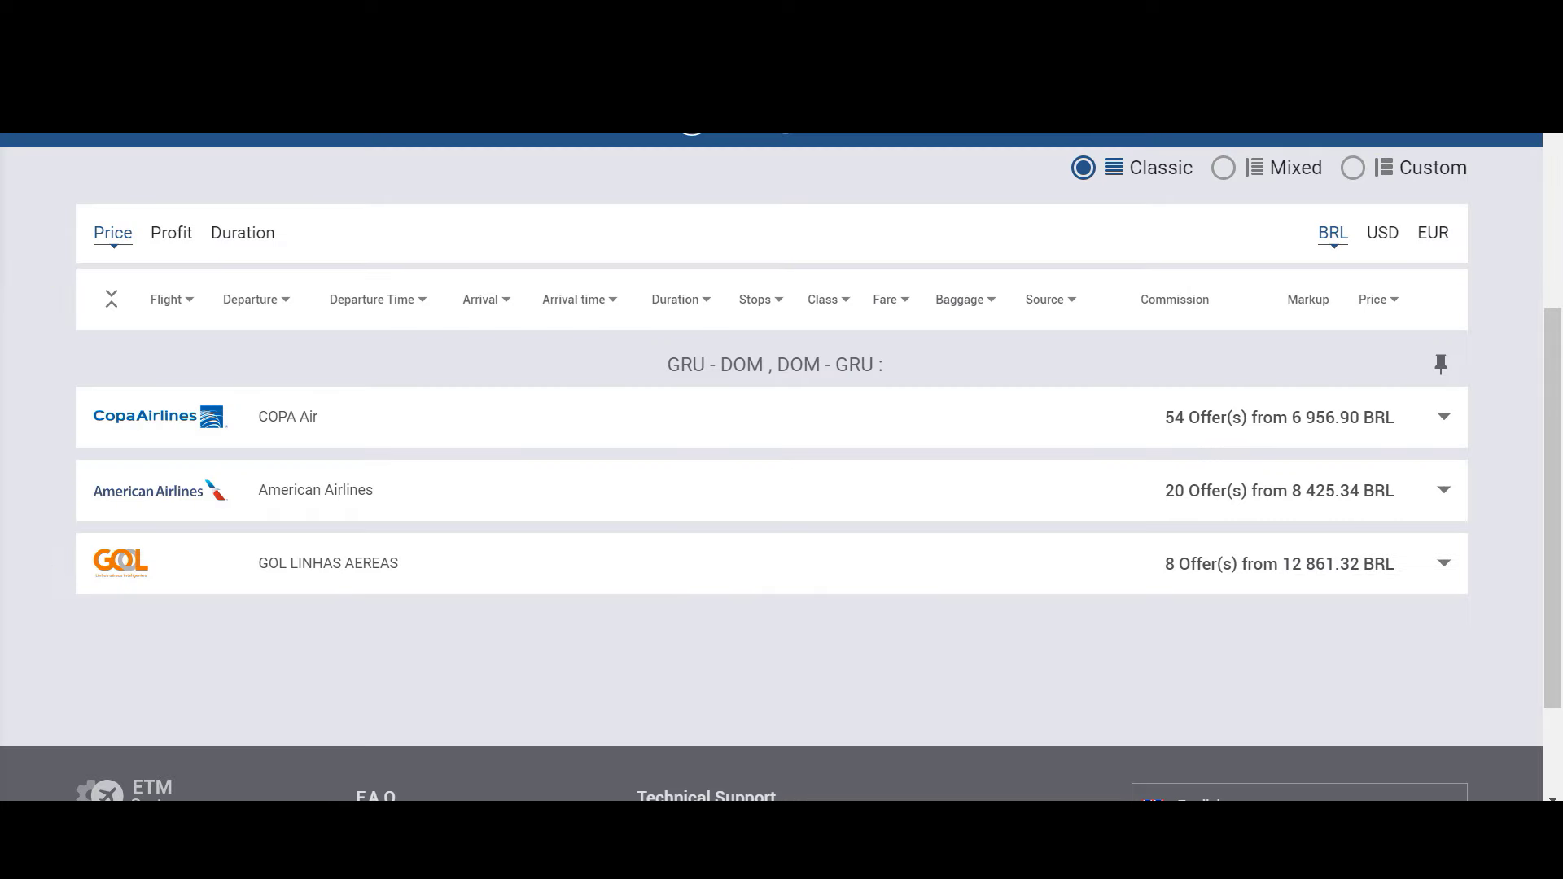
scroll(41, 145, up, 5)
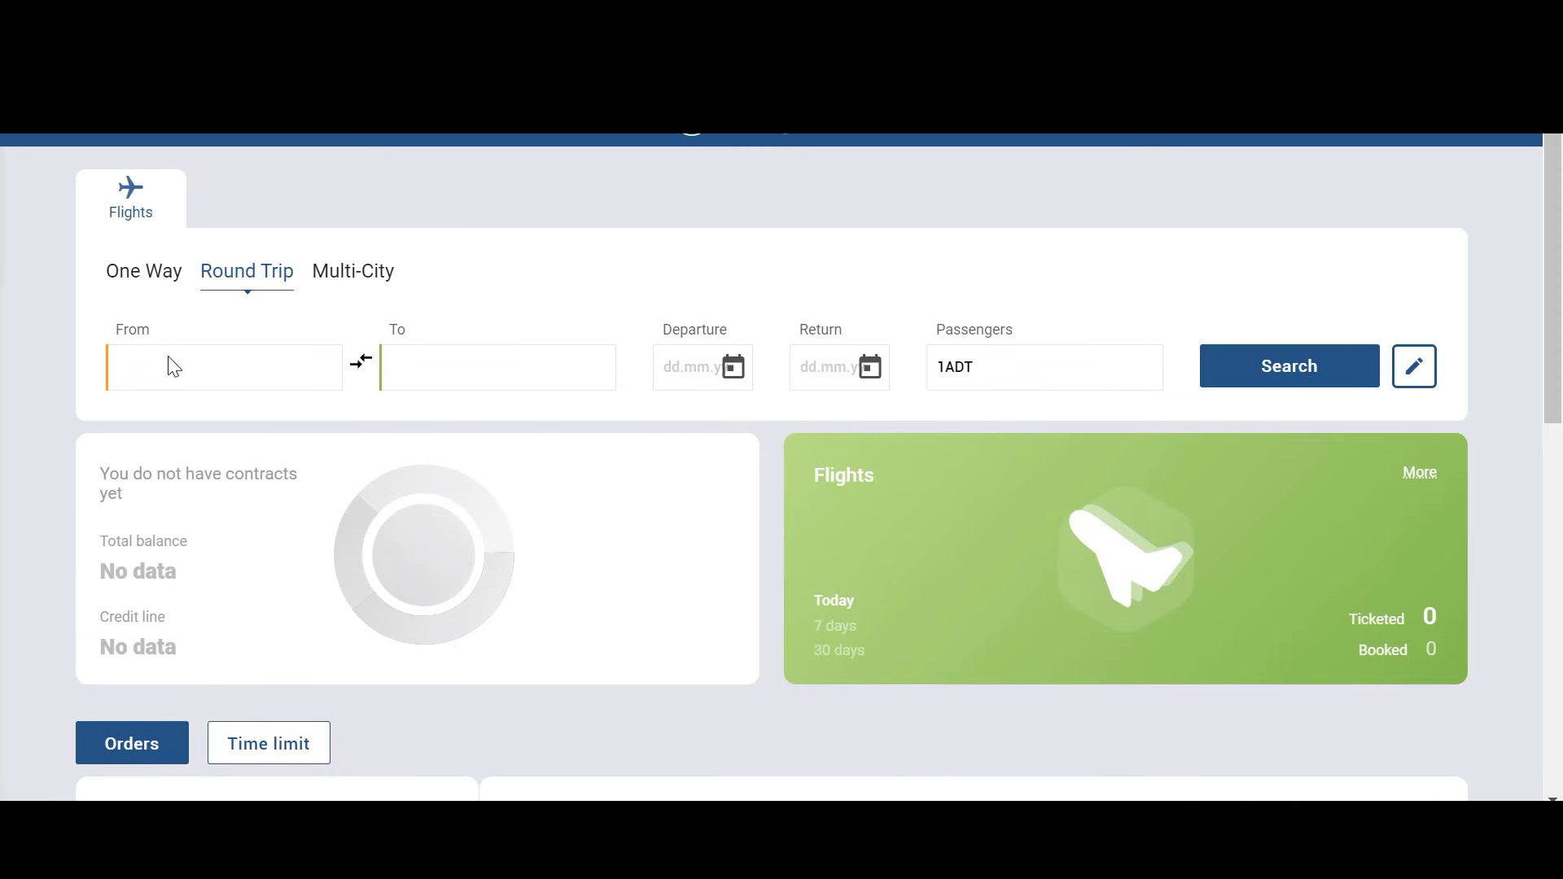
click(233, 377)
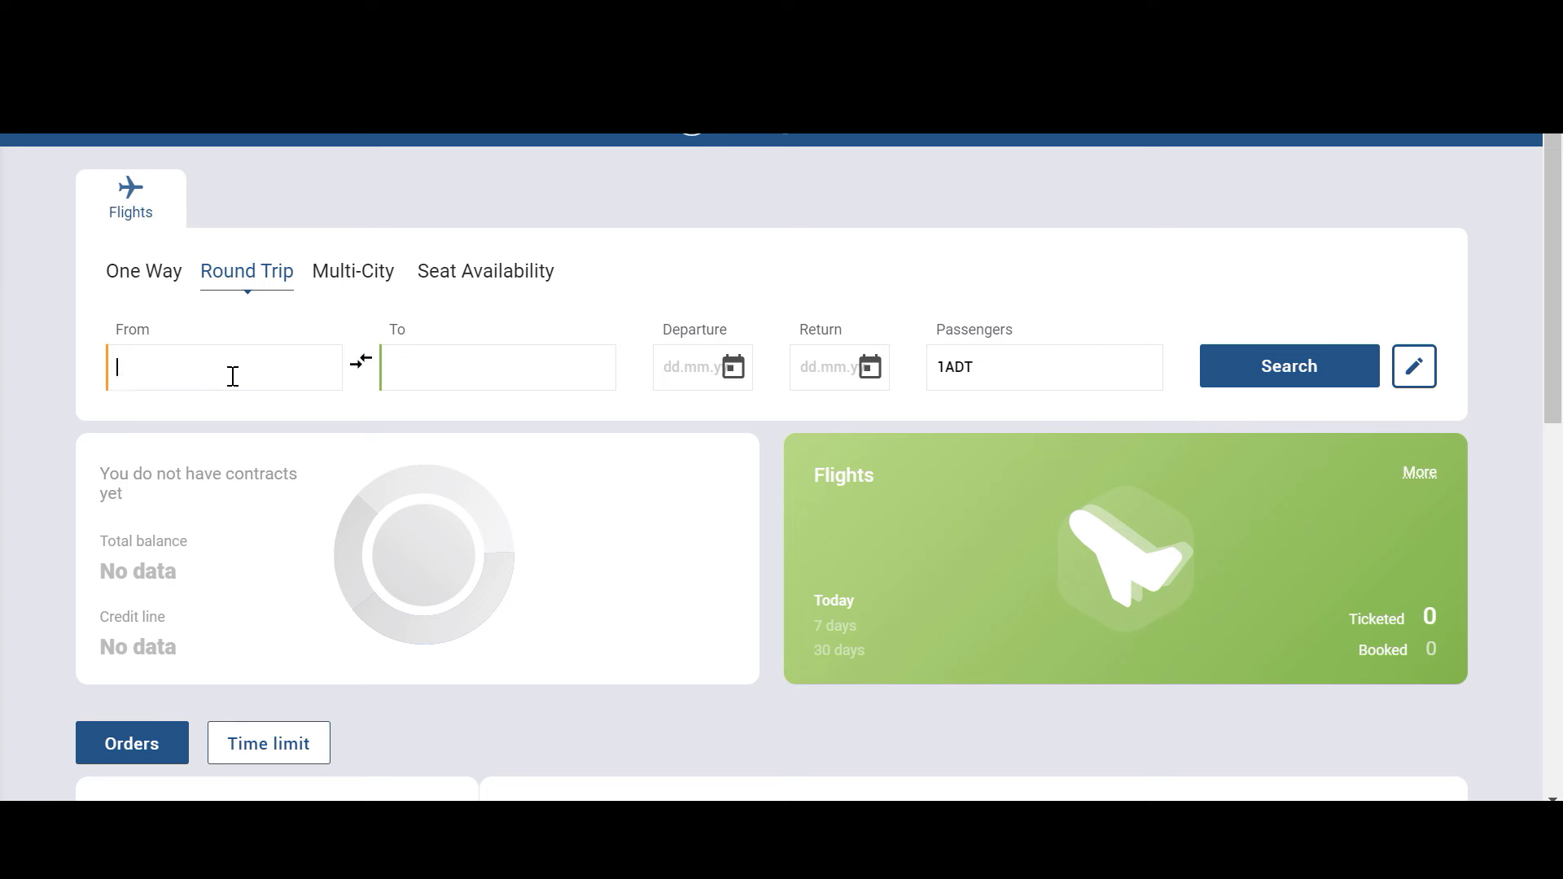
text(SDQ)
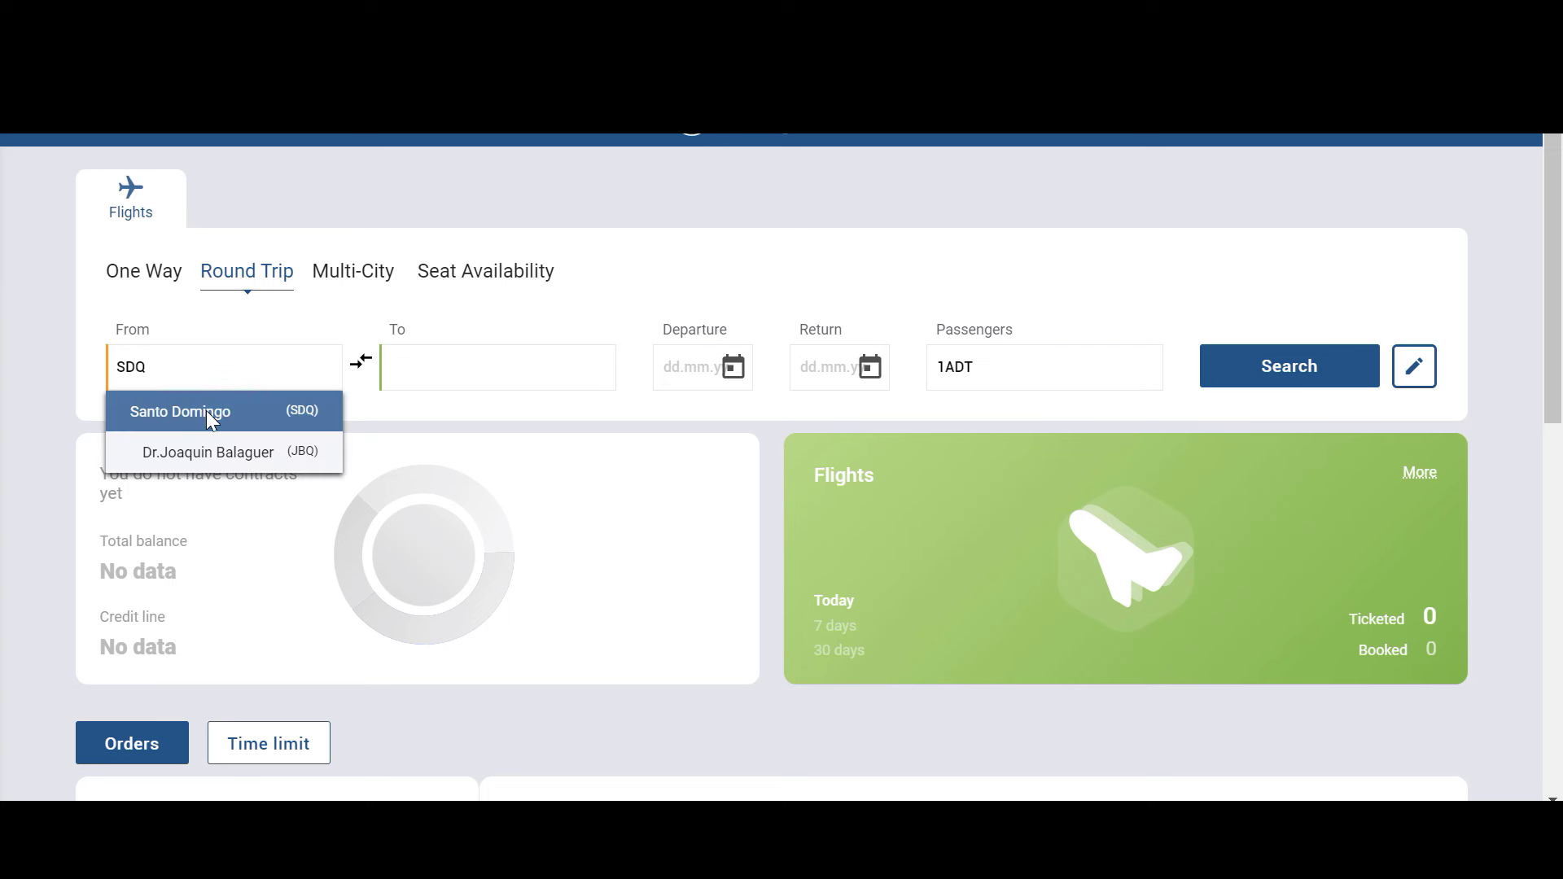
click(207, 410)
text(D)
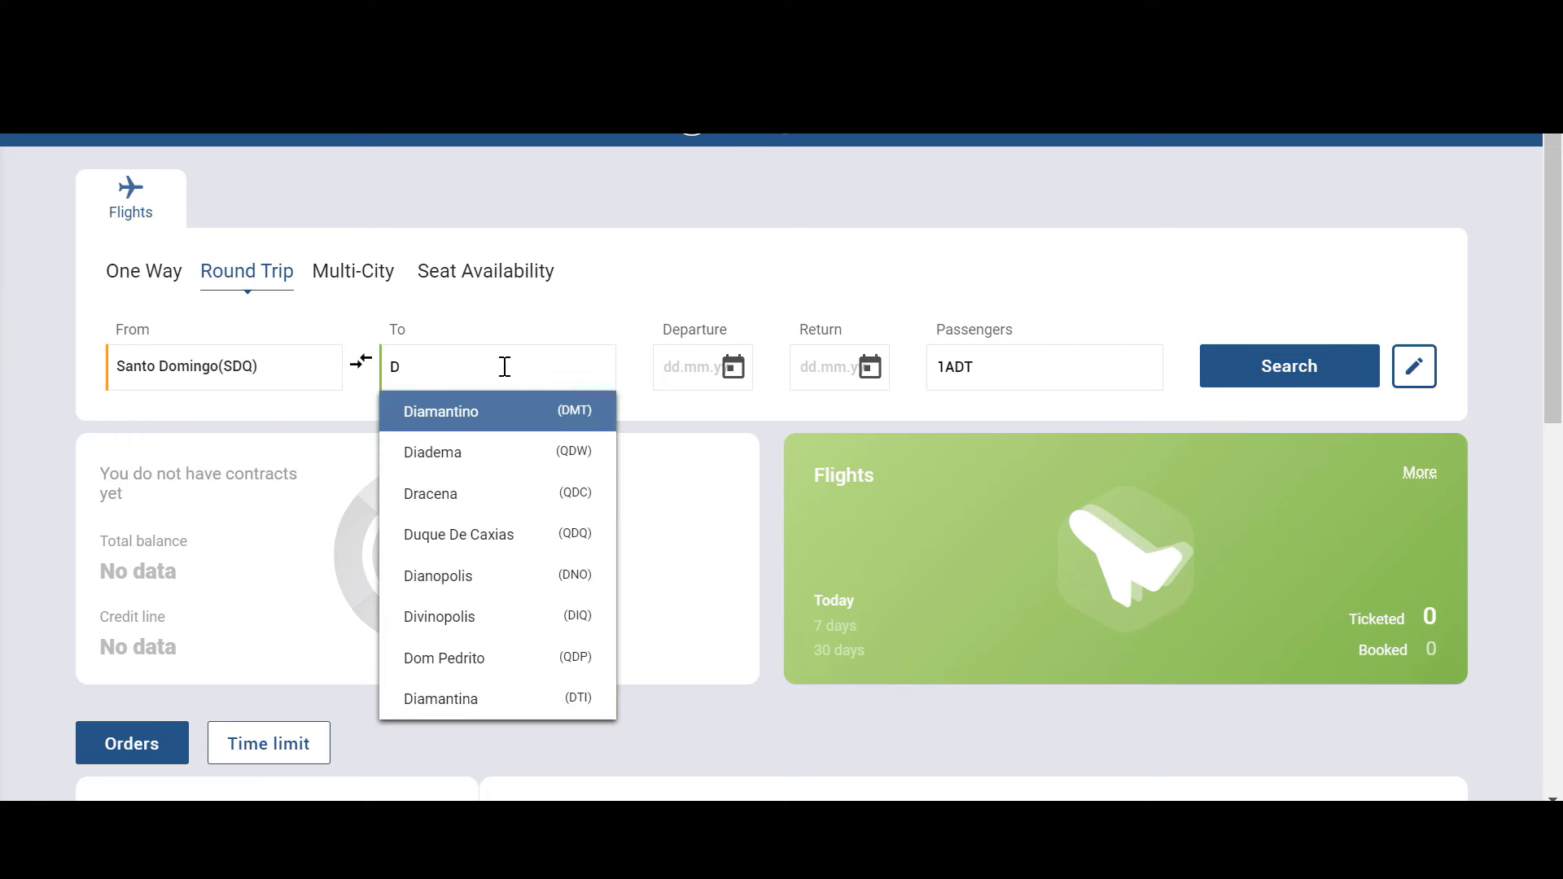
text(UB)
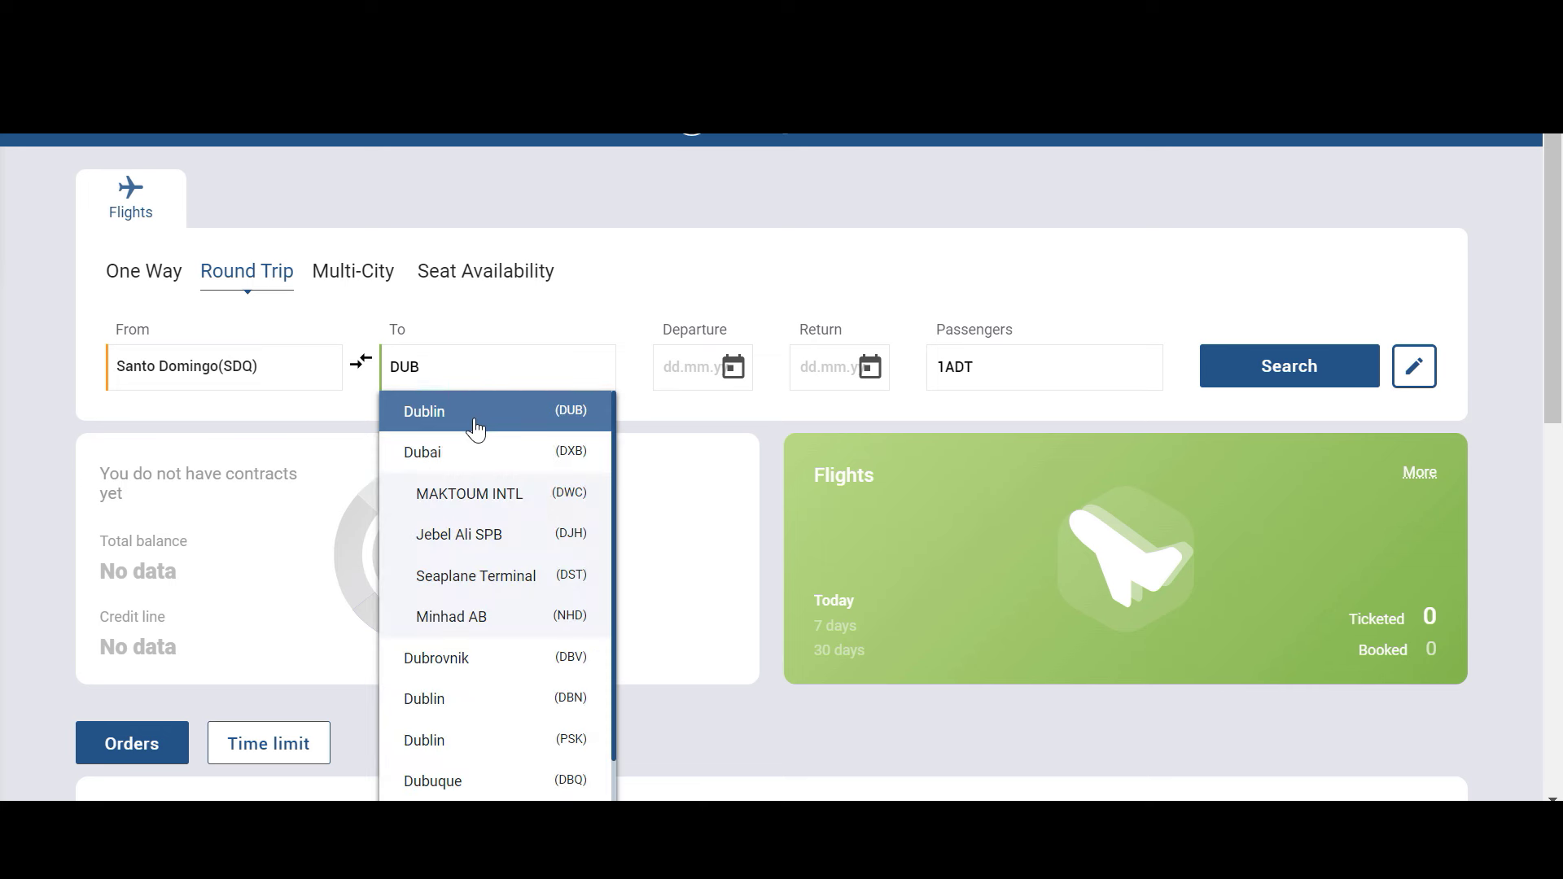
click(487, 414)
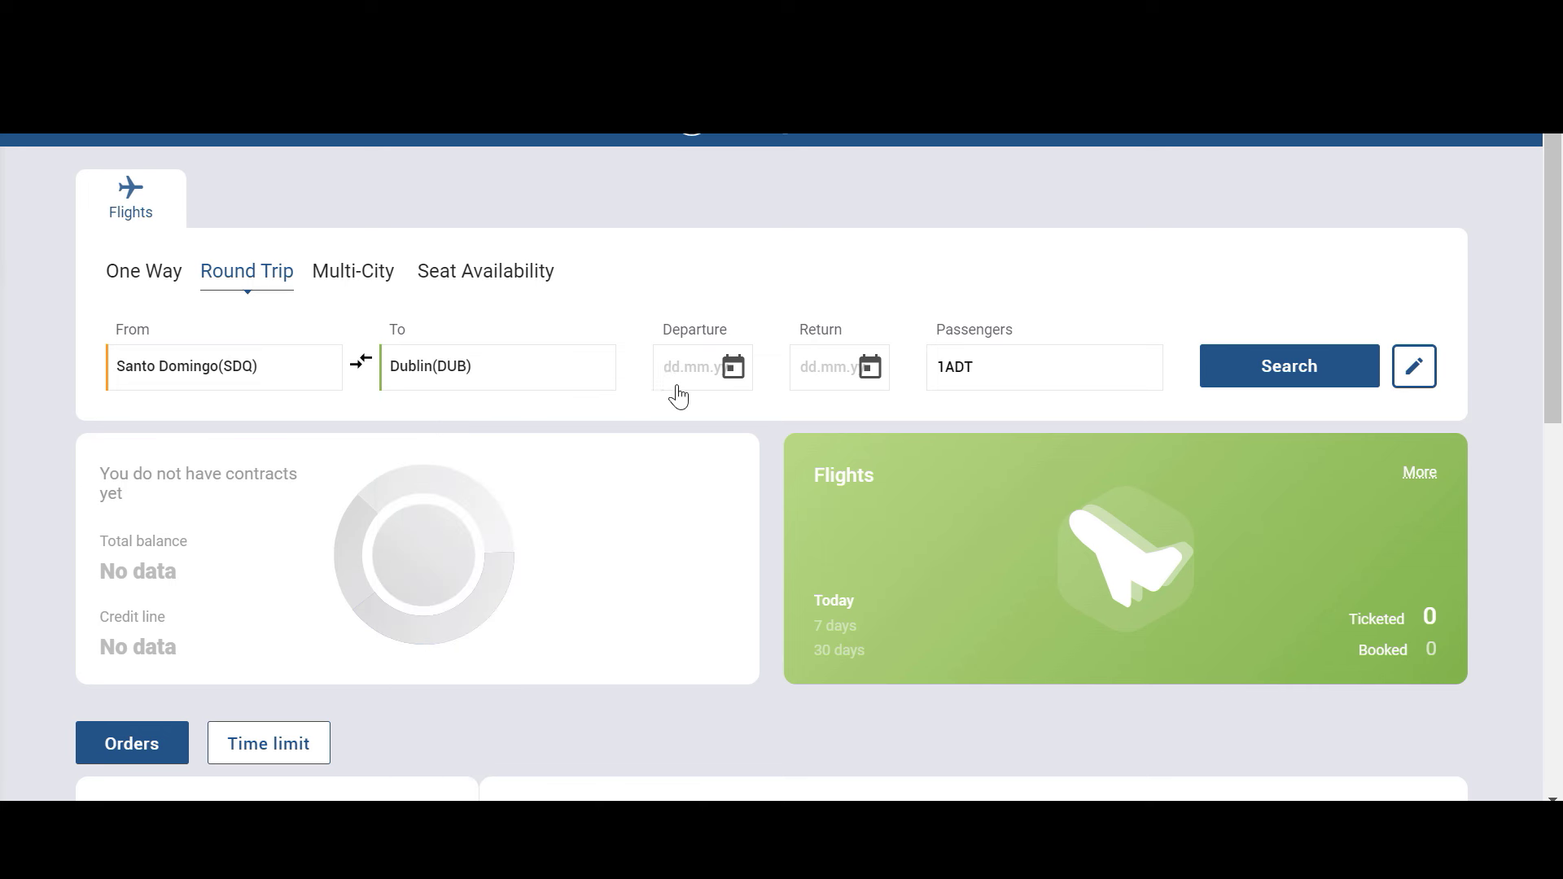
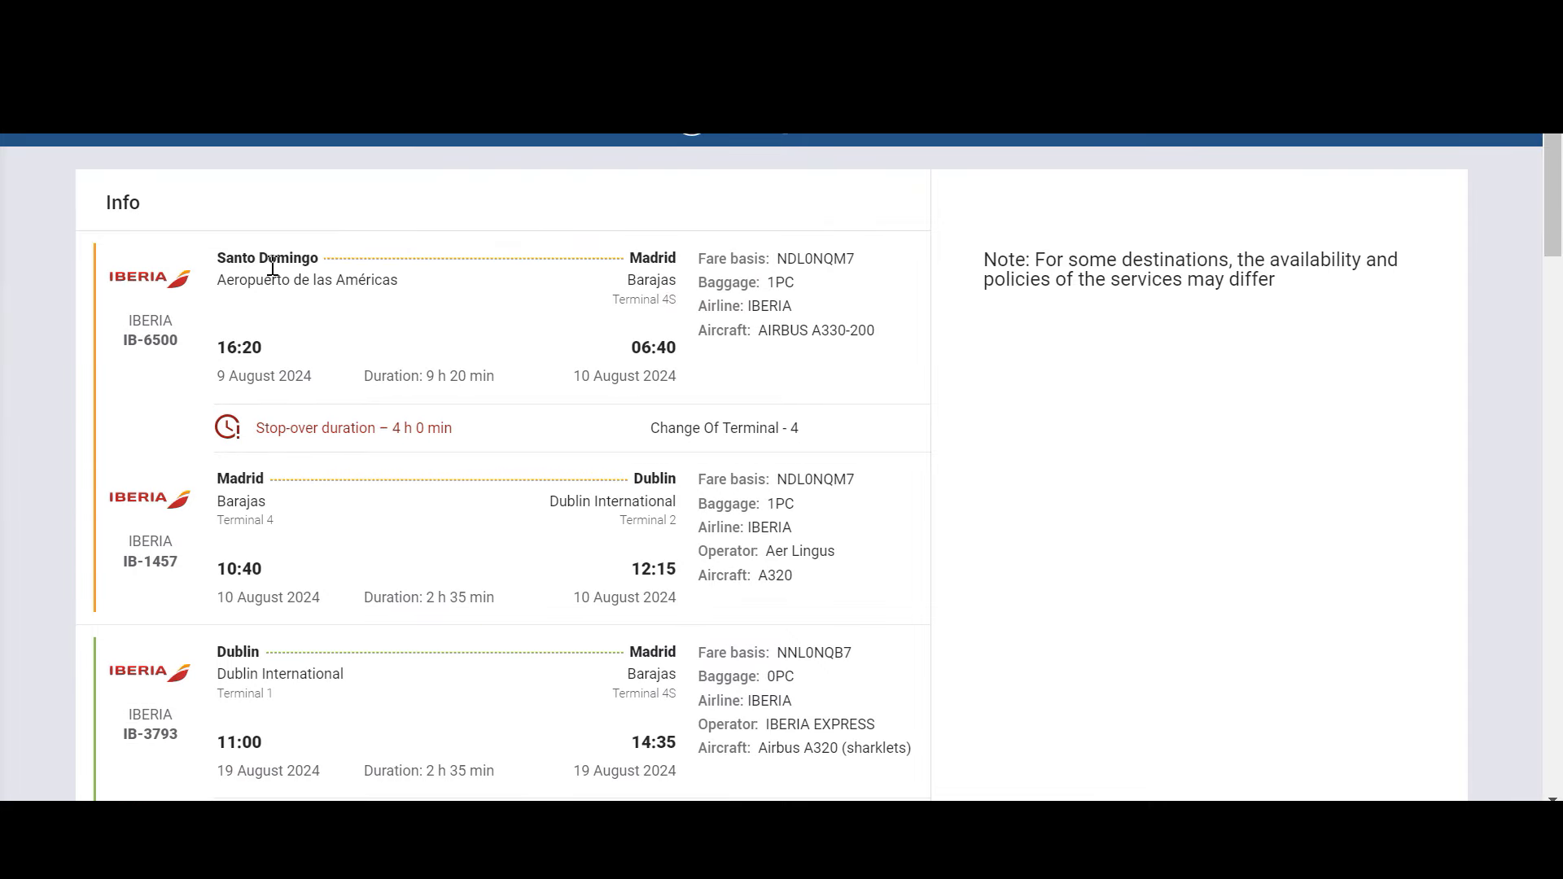
Step: Examine the Iberia Santo Domingo–Dublin itinerary, comparing the outbound and return segments, transit city, stop-overs and baggage allowances
drag(242, 257, 347, 269)
click(646, 277)
scroll(647, 495, down, 3)
scroll(647, 495, down, 3)
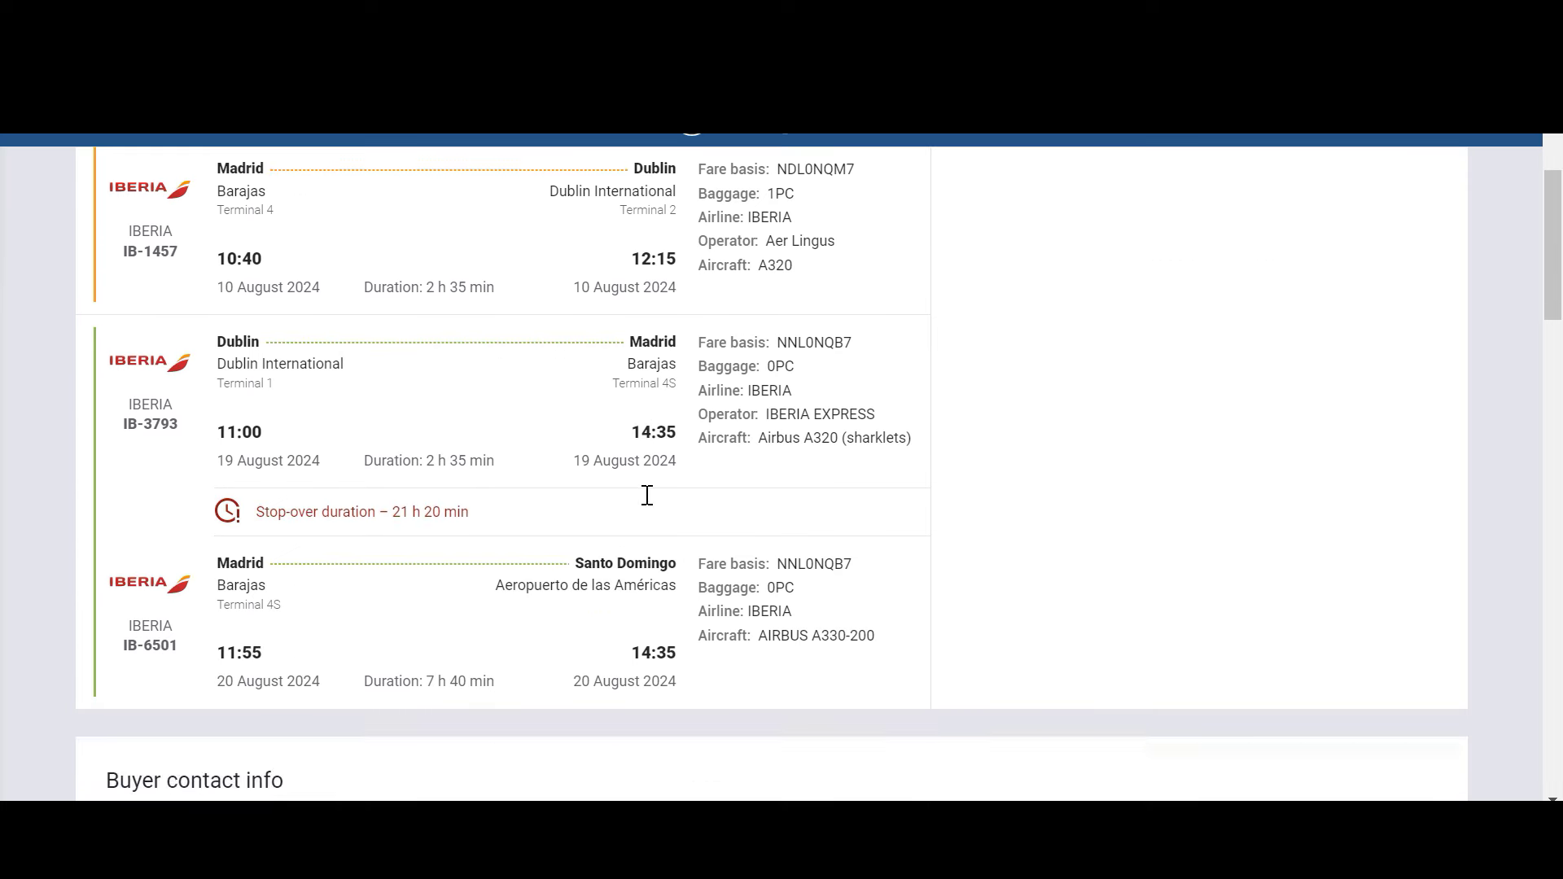
scroll(766, 488, up, 3)
scroll(766, 488, up, 1)
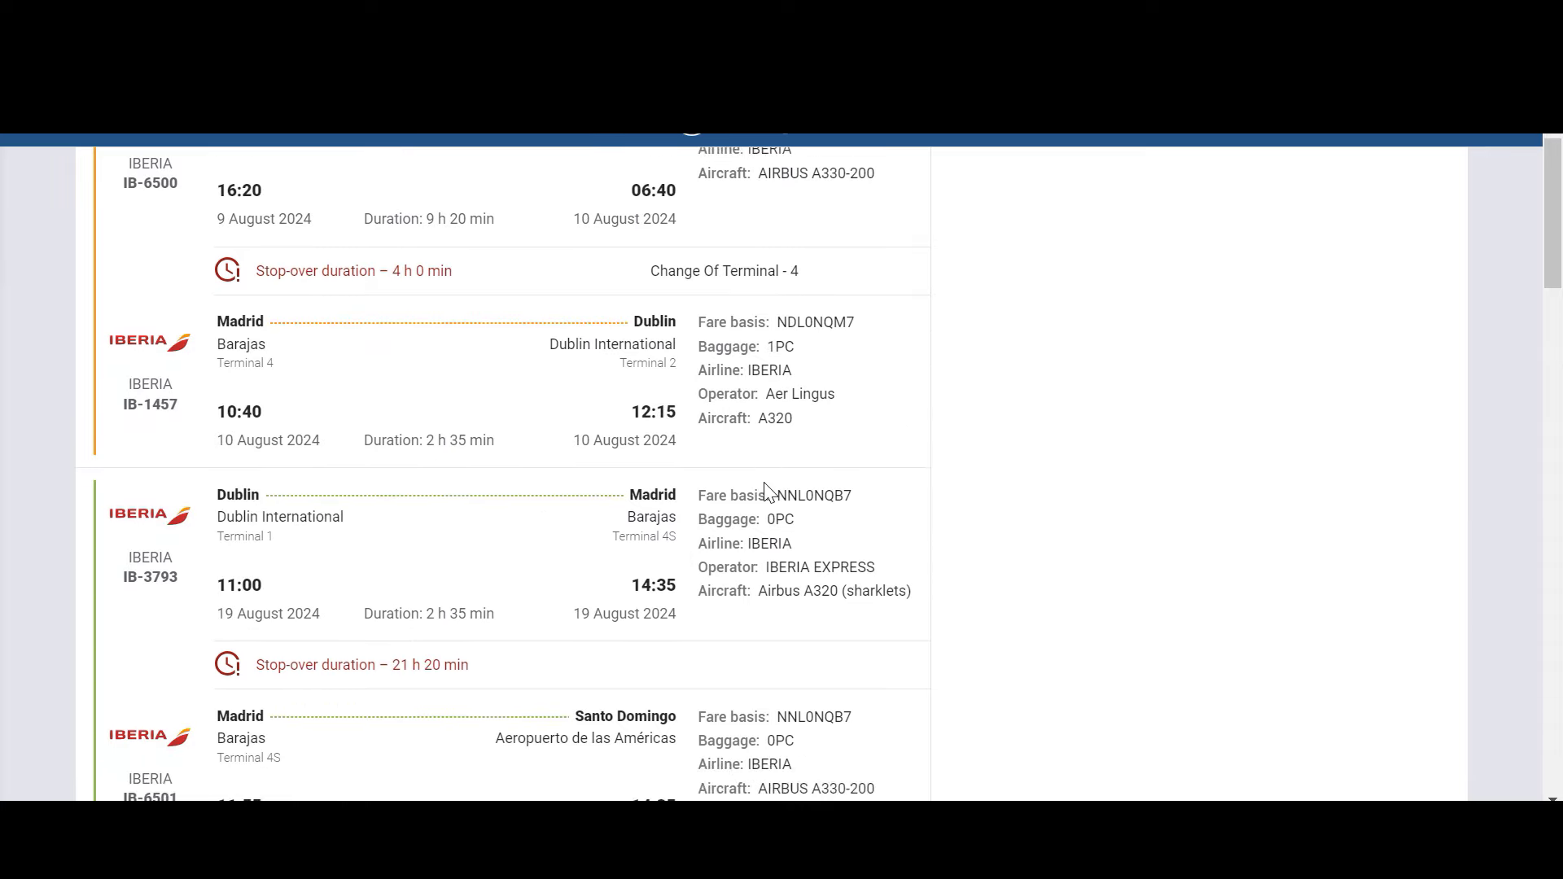
scroll(766, 489, down, 4)
scroll(764, 484, up, 6)
scroll(766, 483, down, 5)
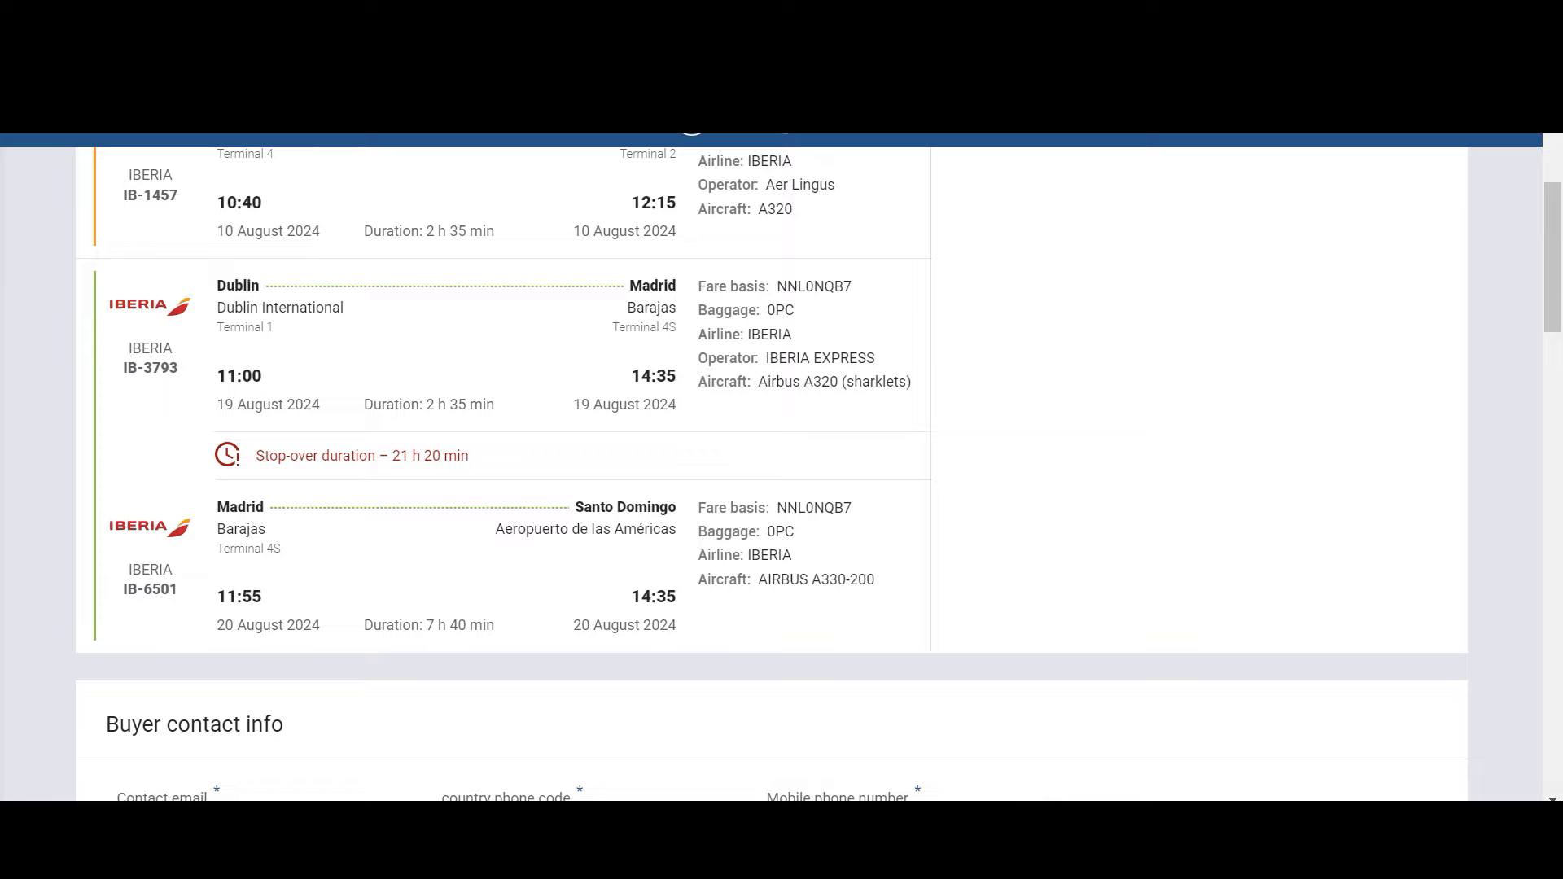
click(1038, 799)
scroll(705, 599, up, 4)
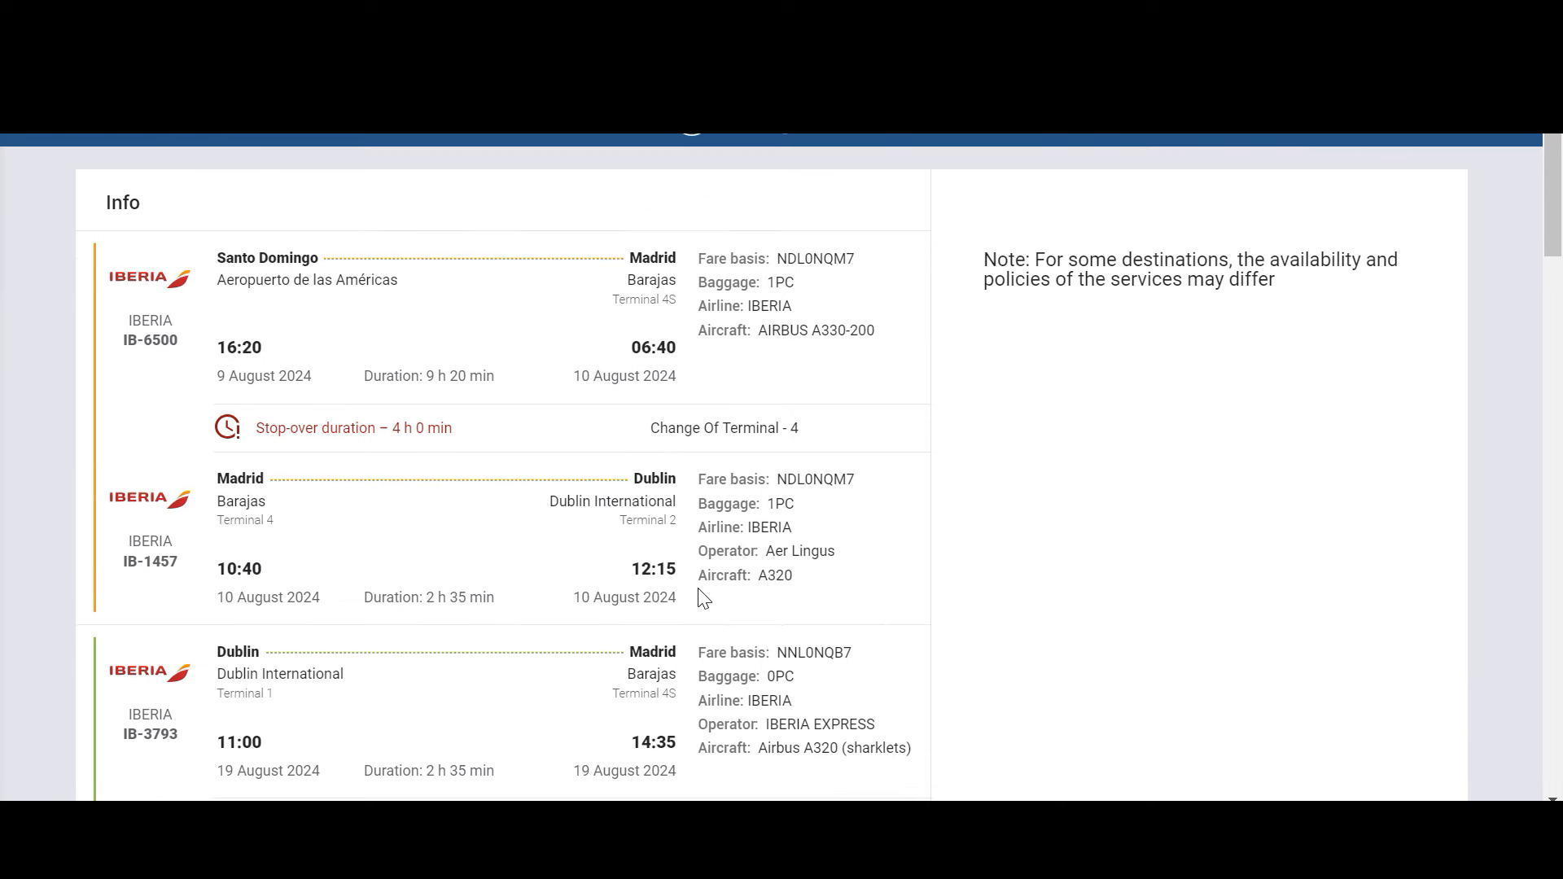
scroll(705, 598, down, 6)
scroll(704, 599, up, 5)
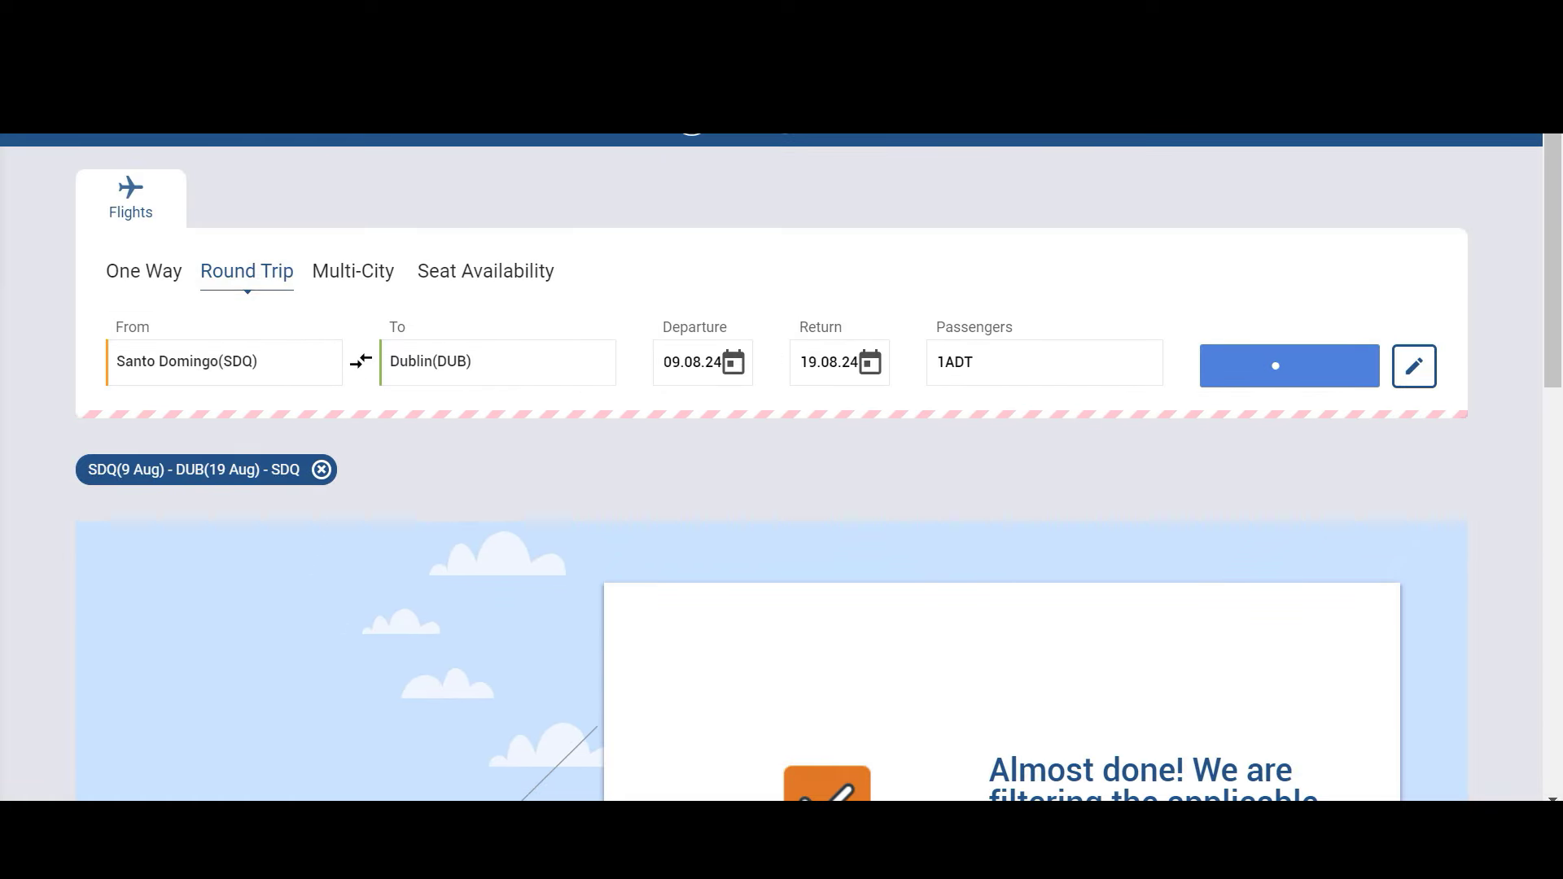
Step: Switch to PowerPoint, append "(SCALE MADRID)" to the DUB route line and change that line's origin code to SDQ
click(994, 750)
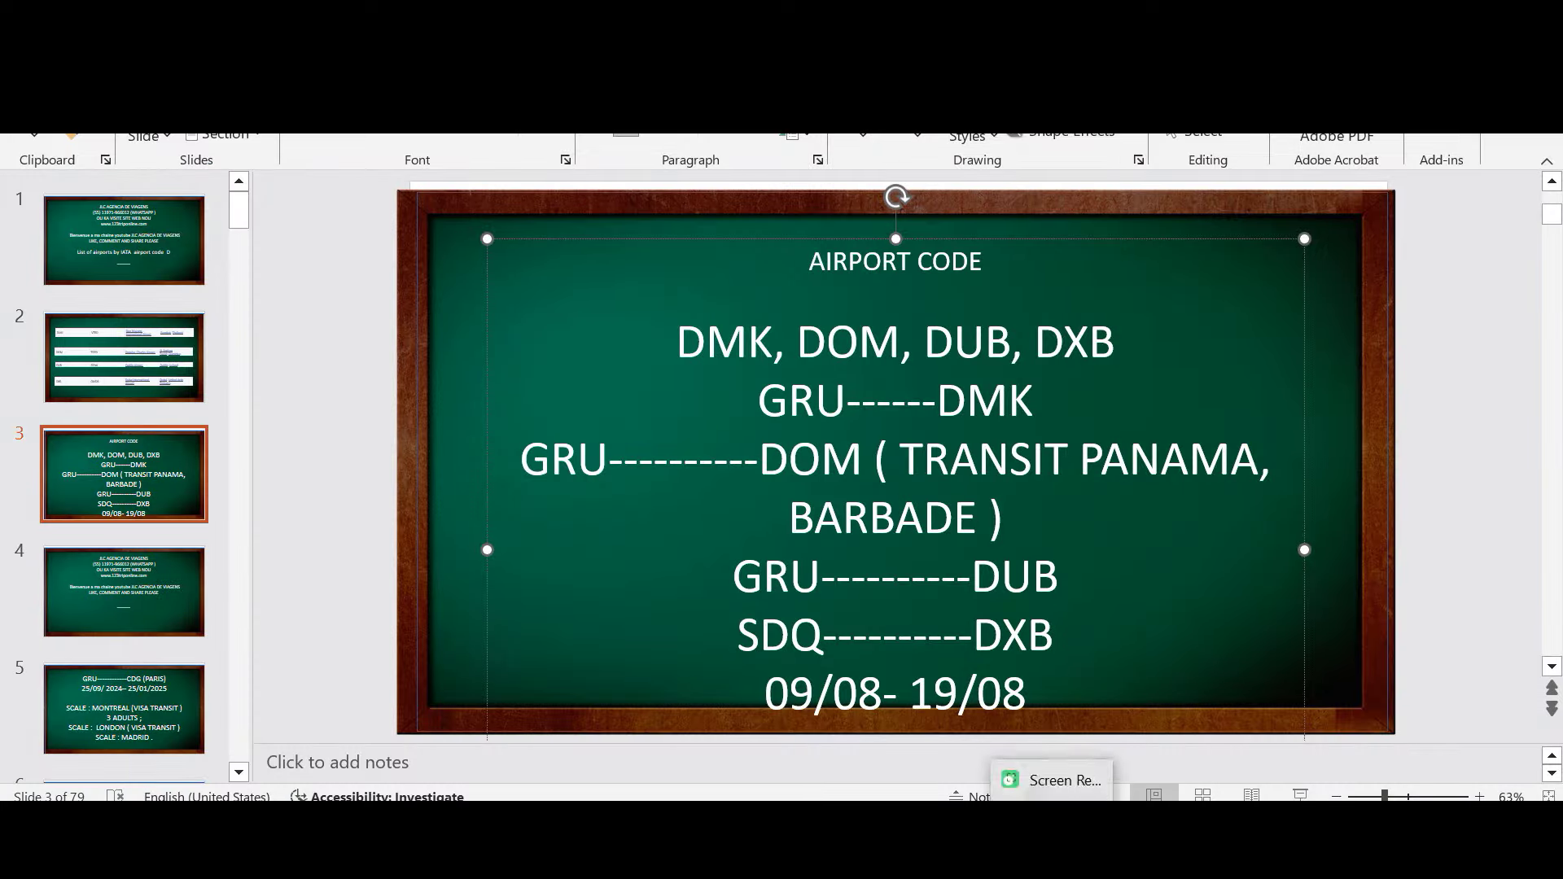
text(()
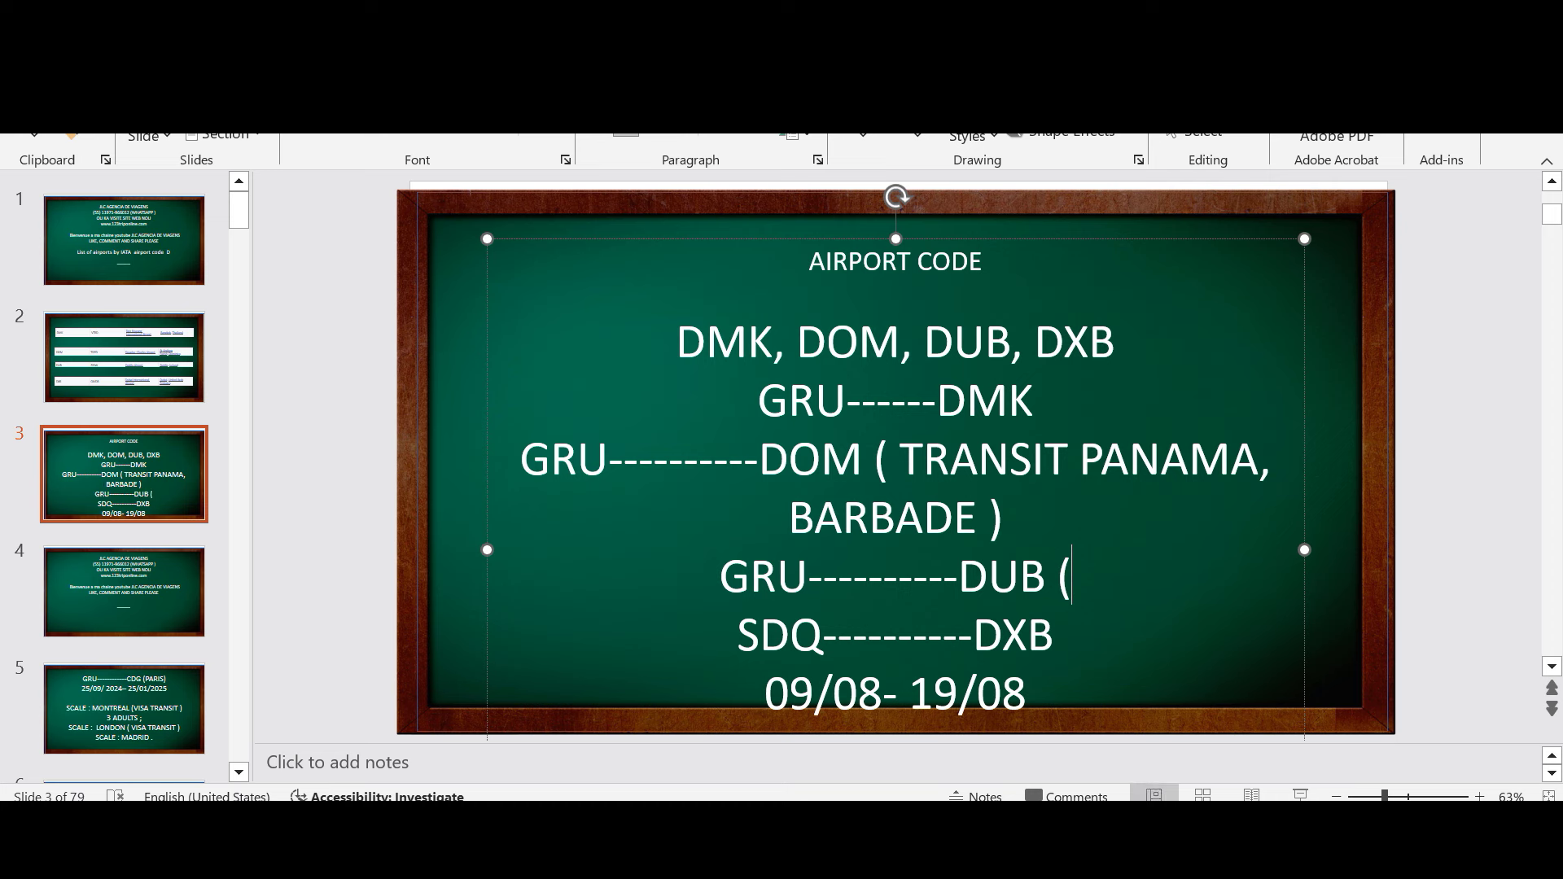
text(SCALE )
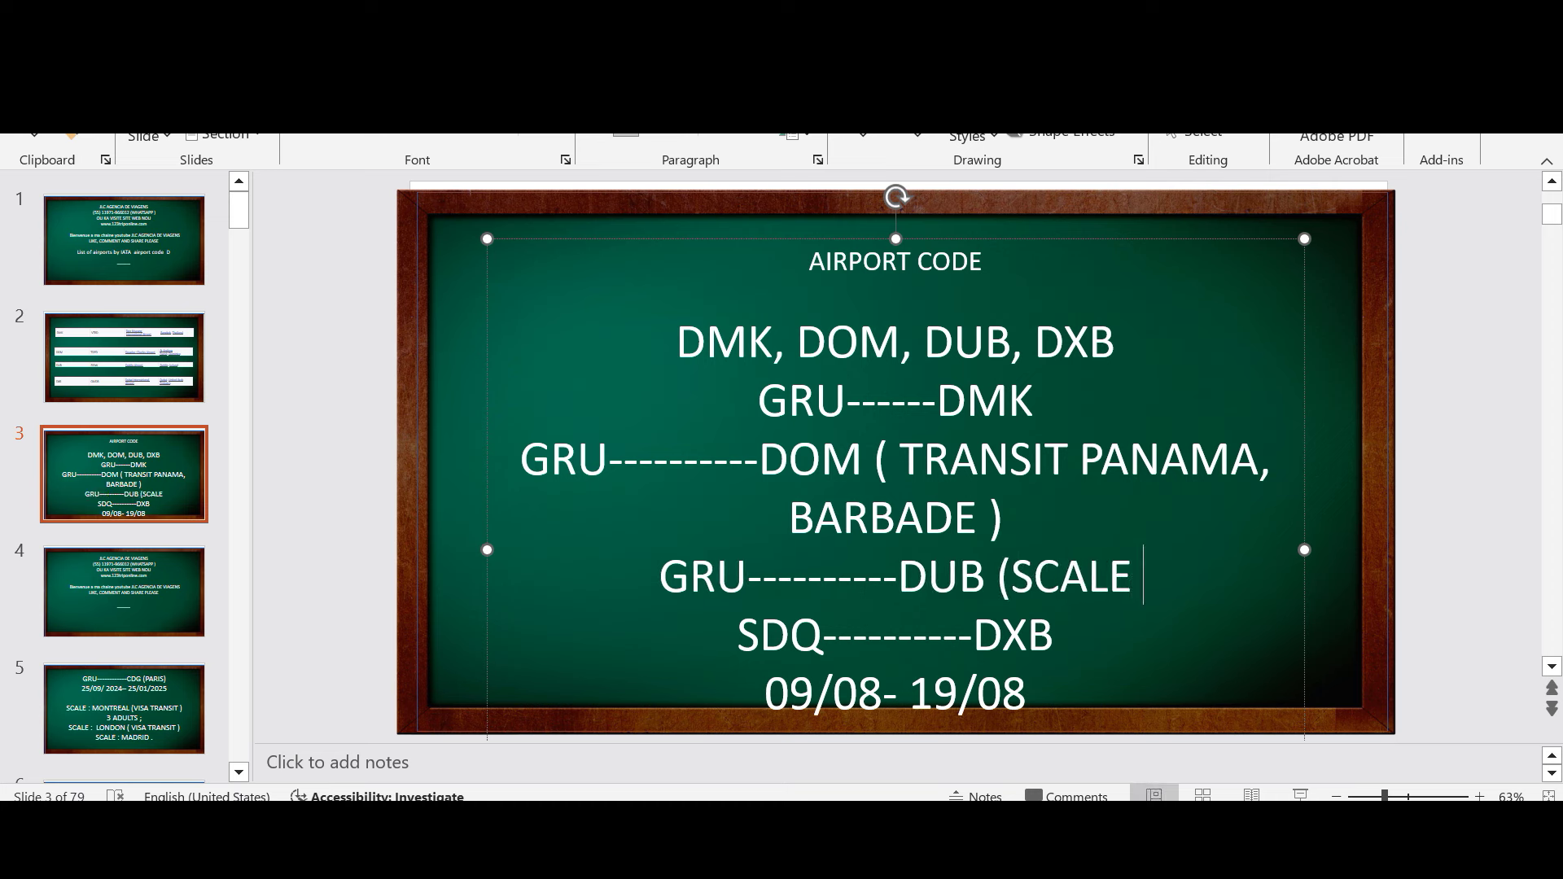
text(MADRID)
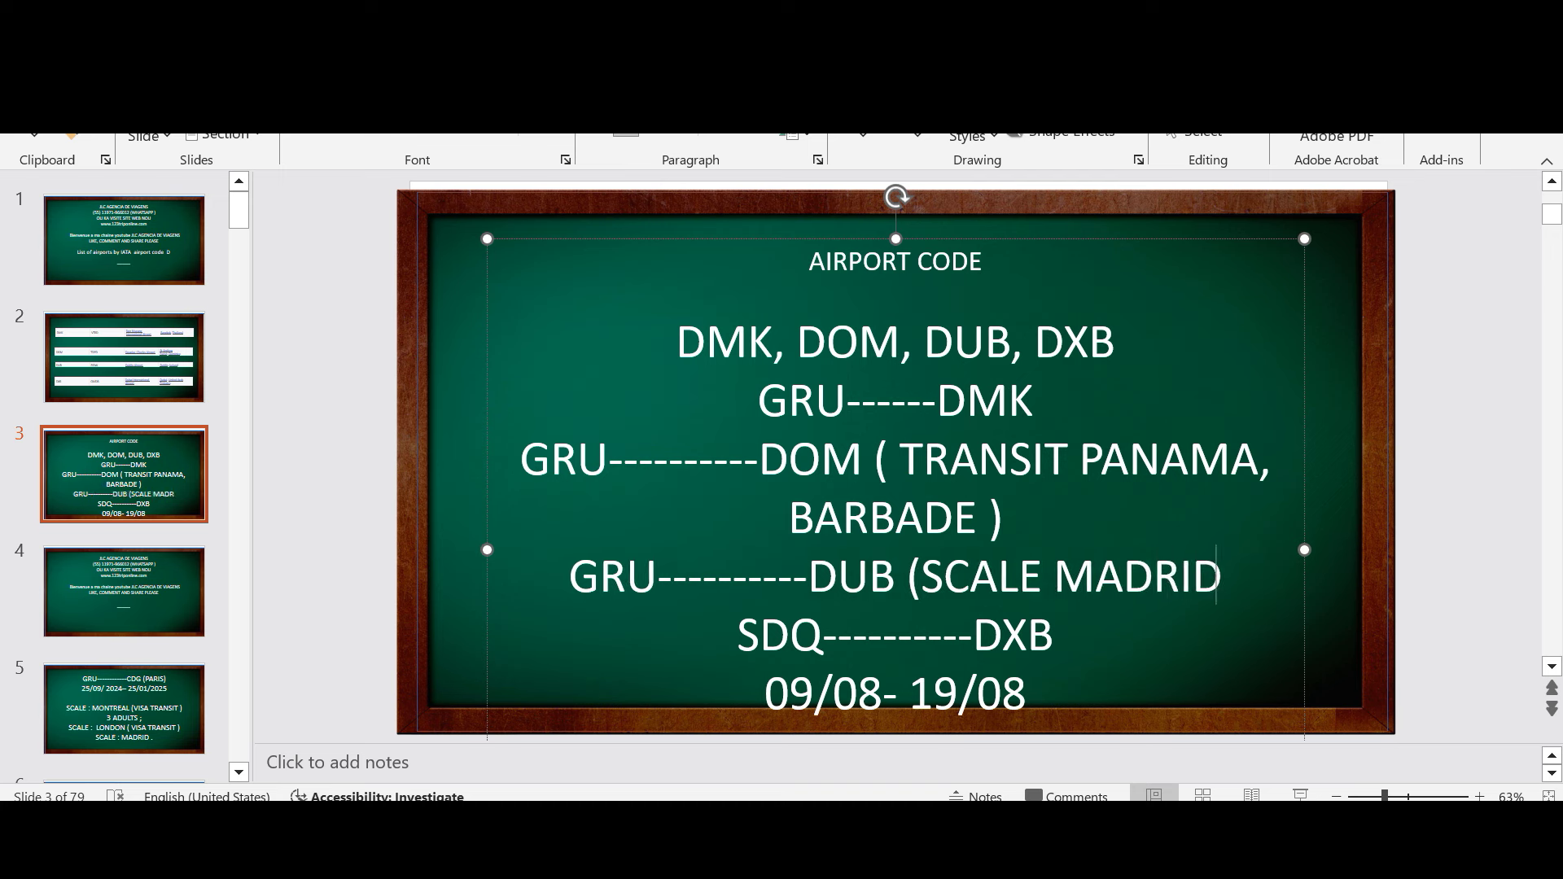
text())
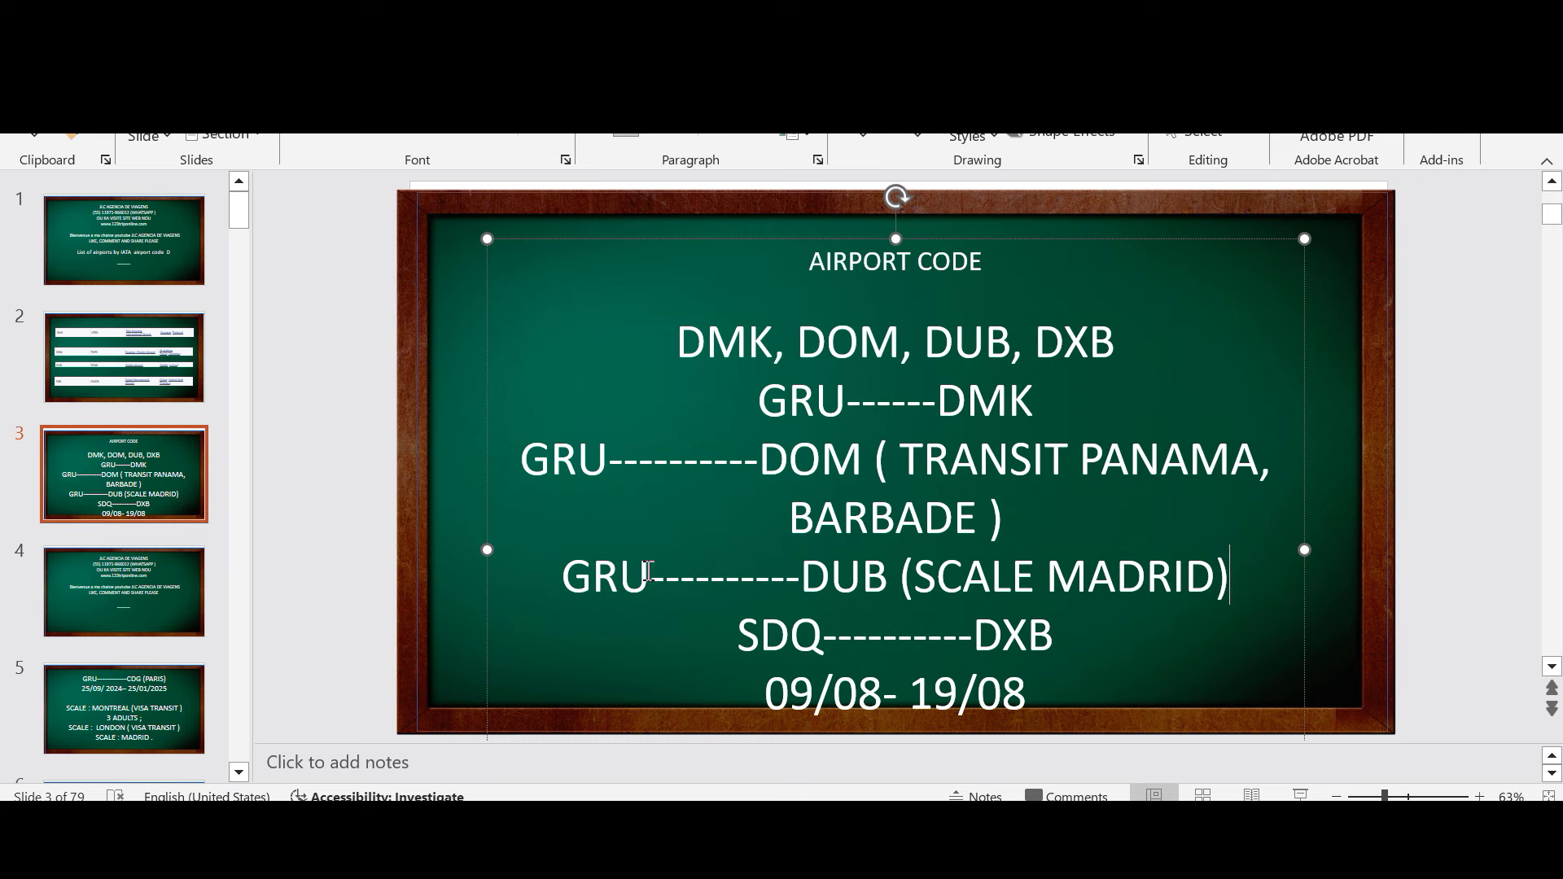
drag(652, 575, 555, 581)
text(SDQ)
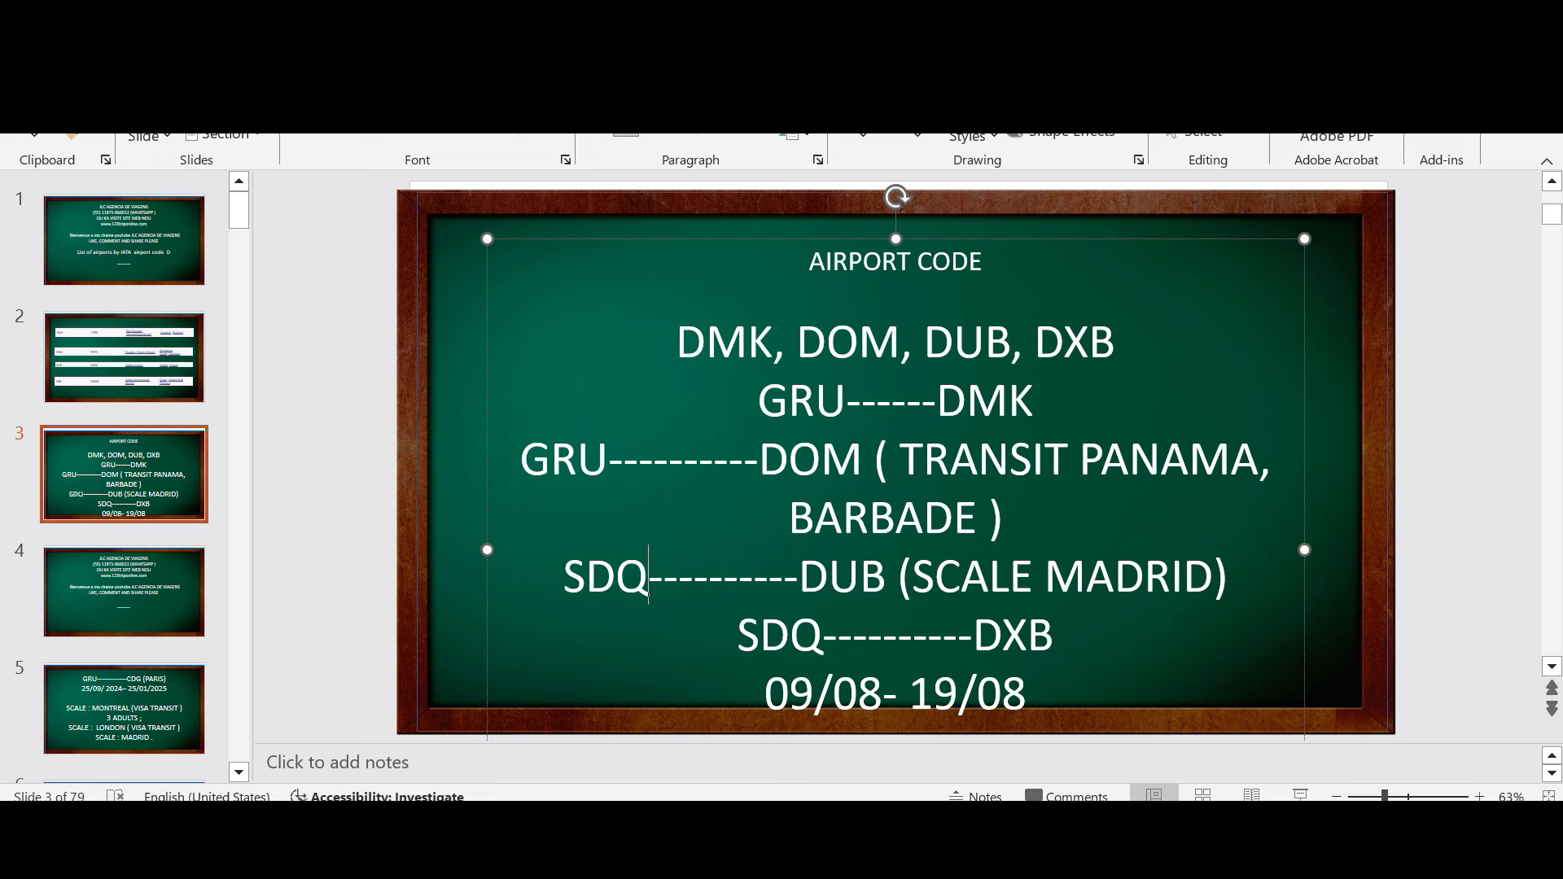
Step: Move the airport code text box slightly up so that the date line fits inside the board
click(917, 575)
click(1058, 637)
drag(1135, 239, 1133, 223)
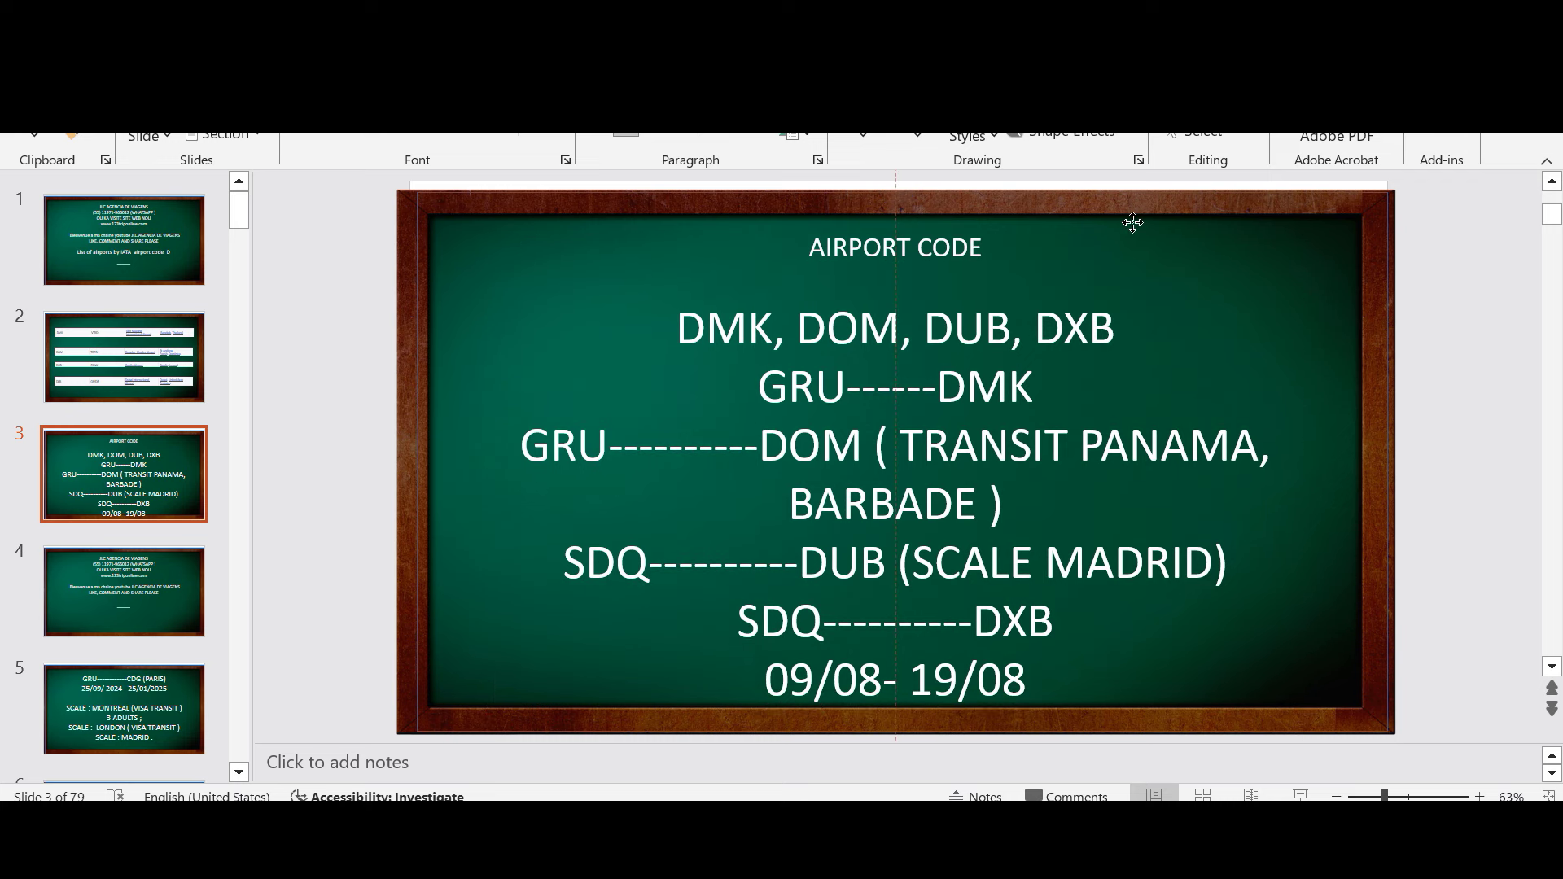
click(1040, 670)
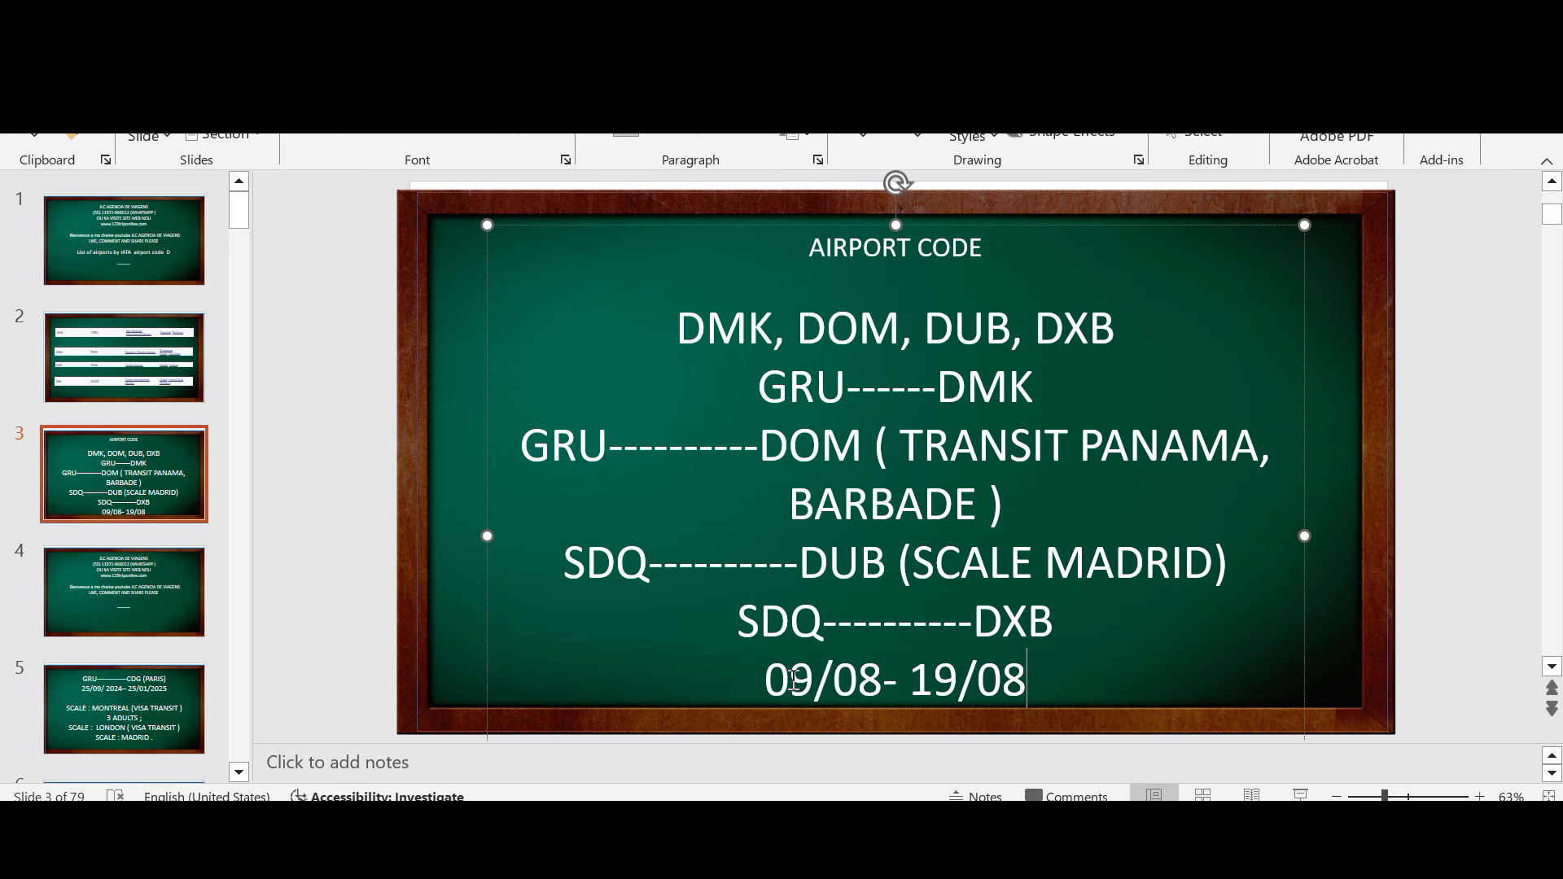
click(814, 577)
click(738, 623)
Step: Return to the booking site and set a new round trip from Santo Domingo (SDQ) to Dubai (DXB)
key(alt+Tab)
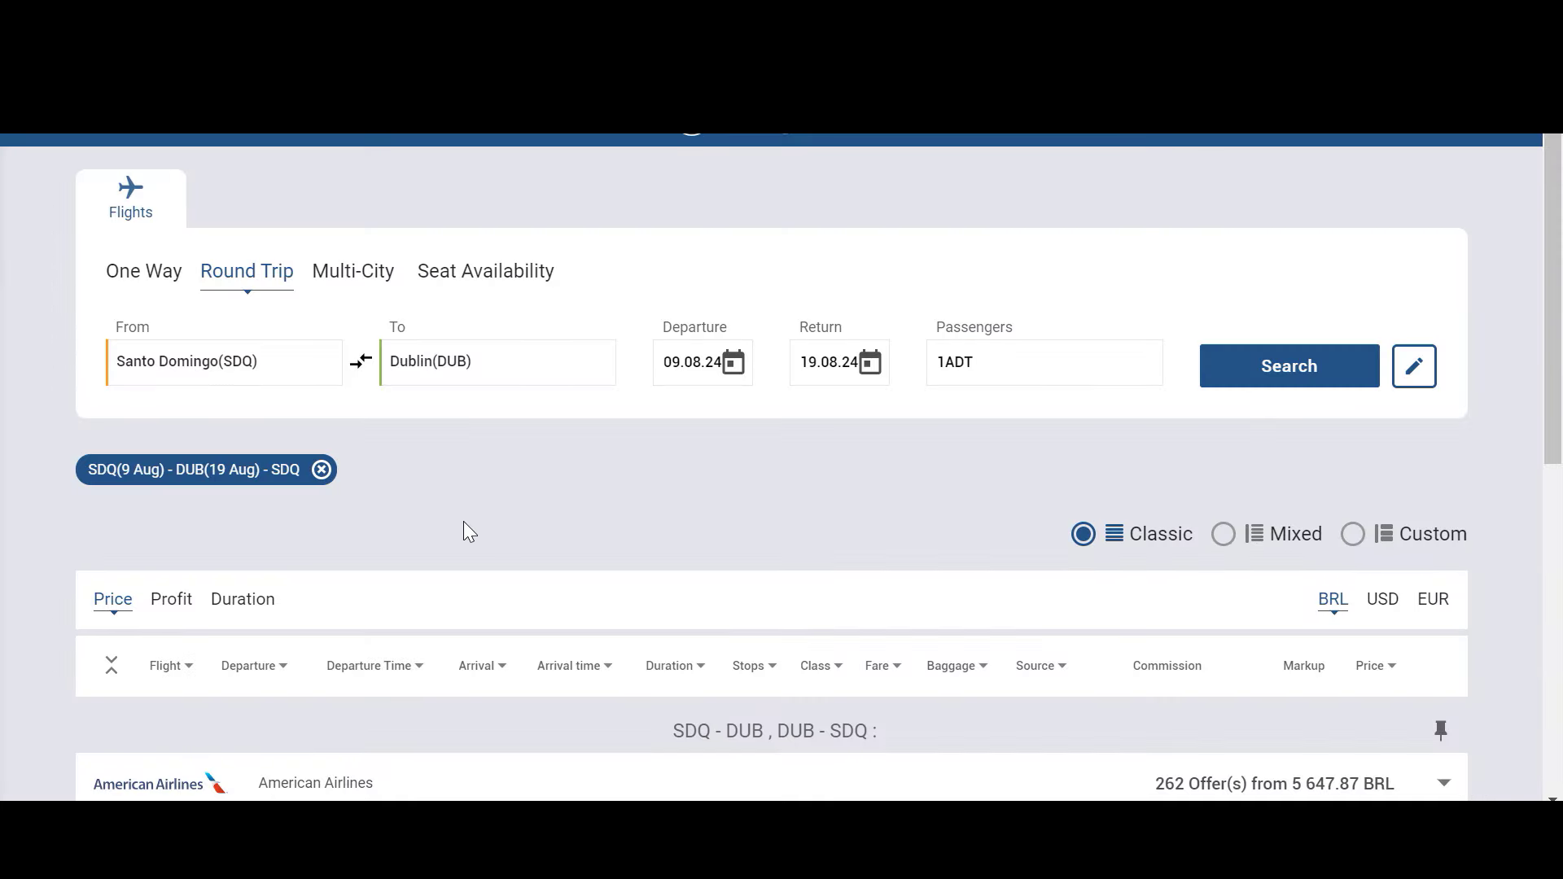
scroll(521, 478, down, 5)
scroll(523, 484, up, 5)
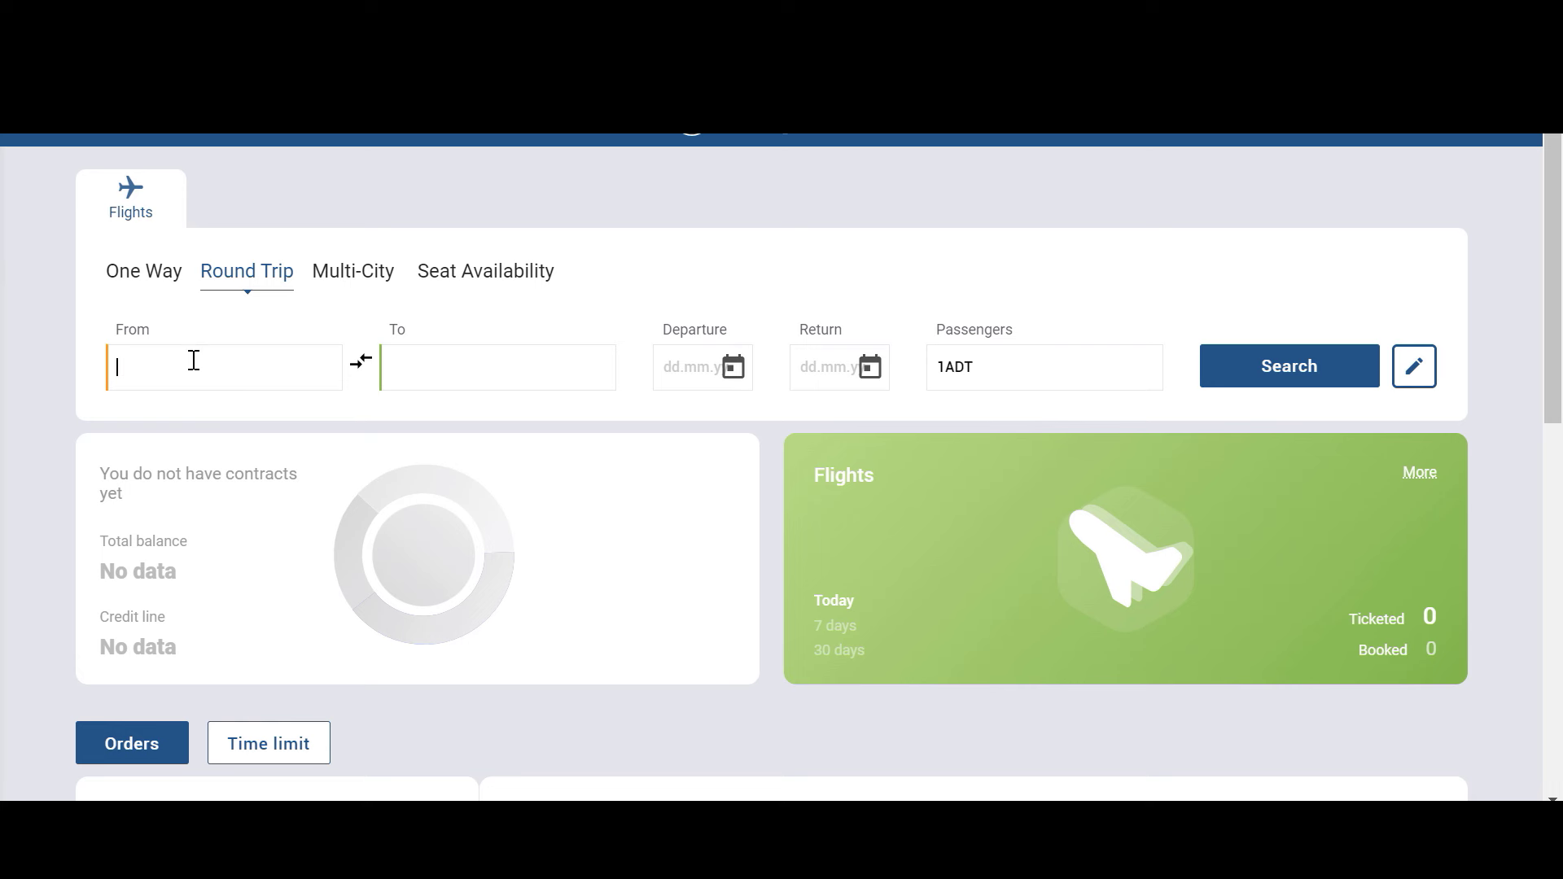
text(sdq)
click(205, 413)
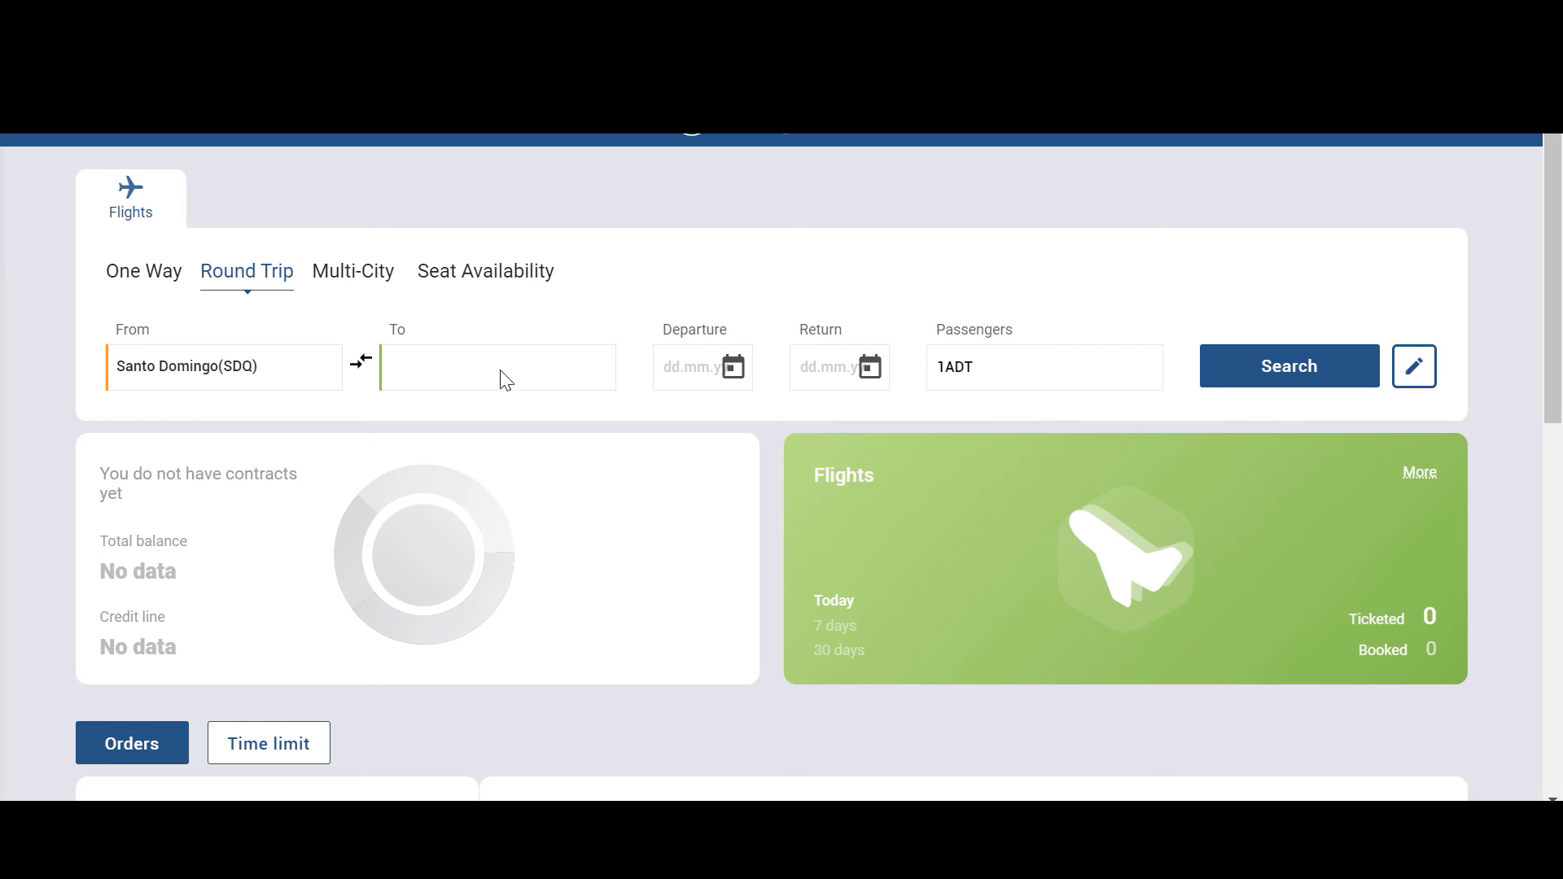
click(505, 366)
text(DXB)
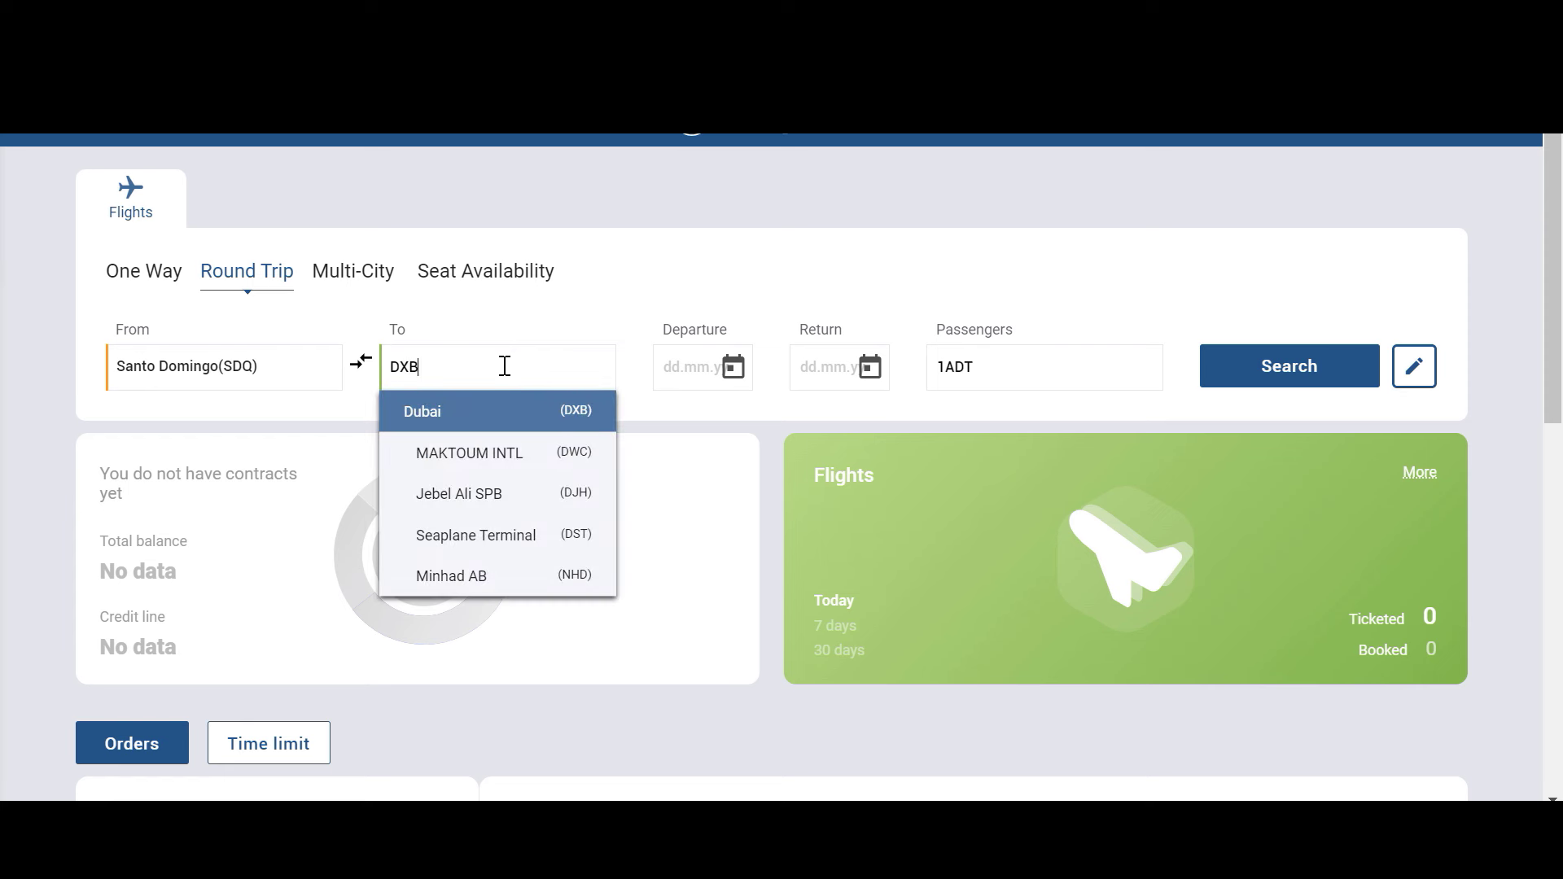
click(469, 411)
Step: Set the departure to 9 August 2024 and the return to 19 August 2024, and search for flights
click(691, 377)
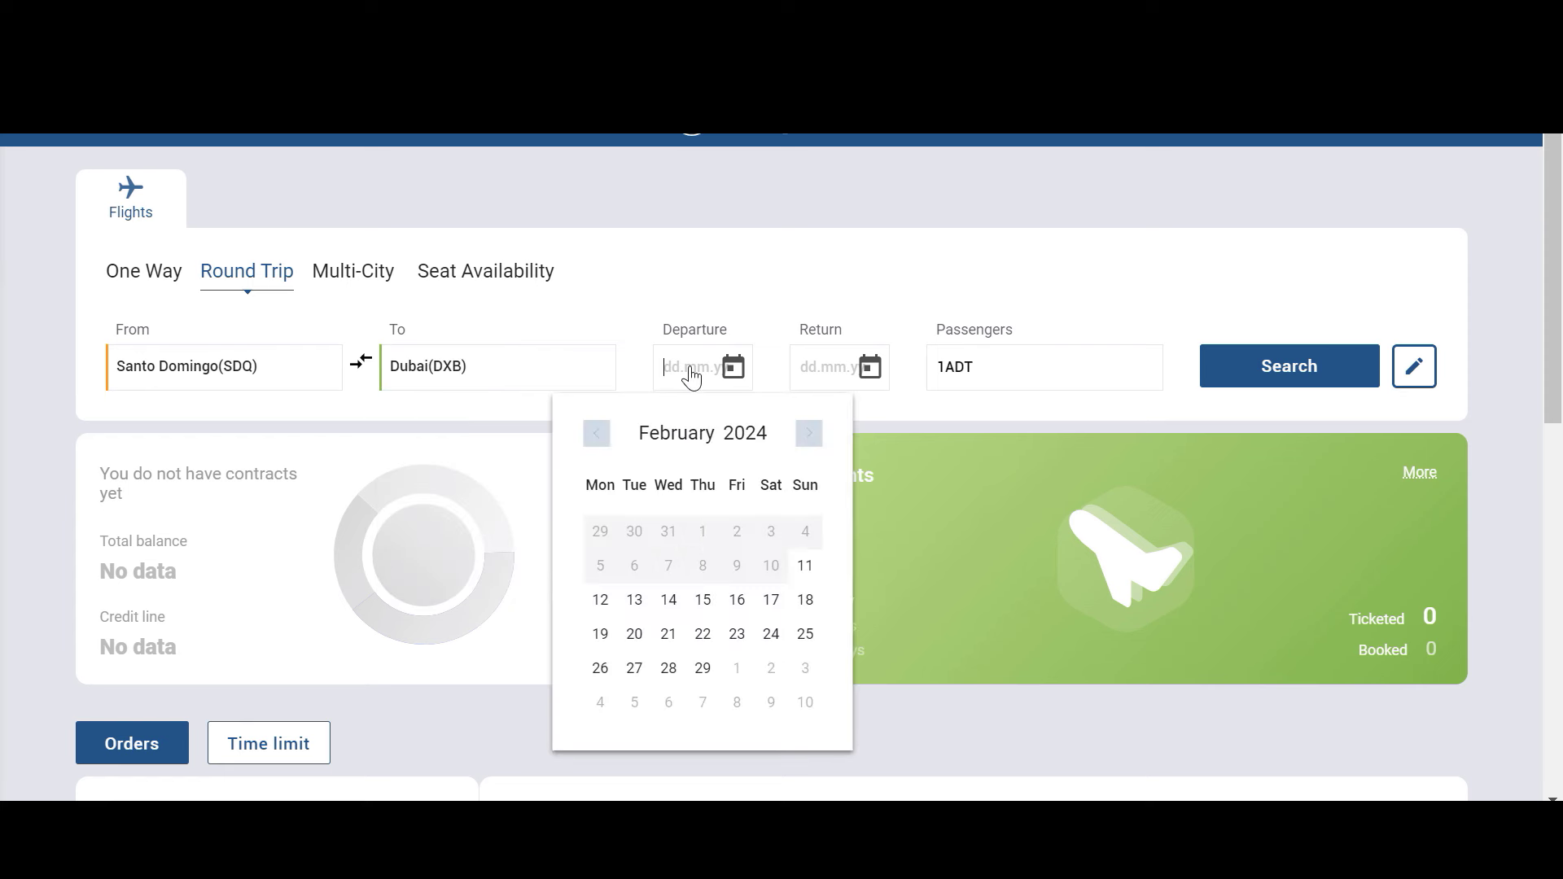
click(810, 434)
click(810, 434)
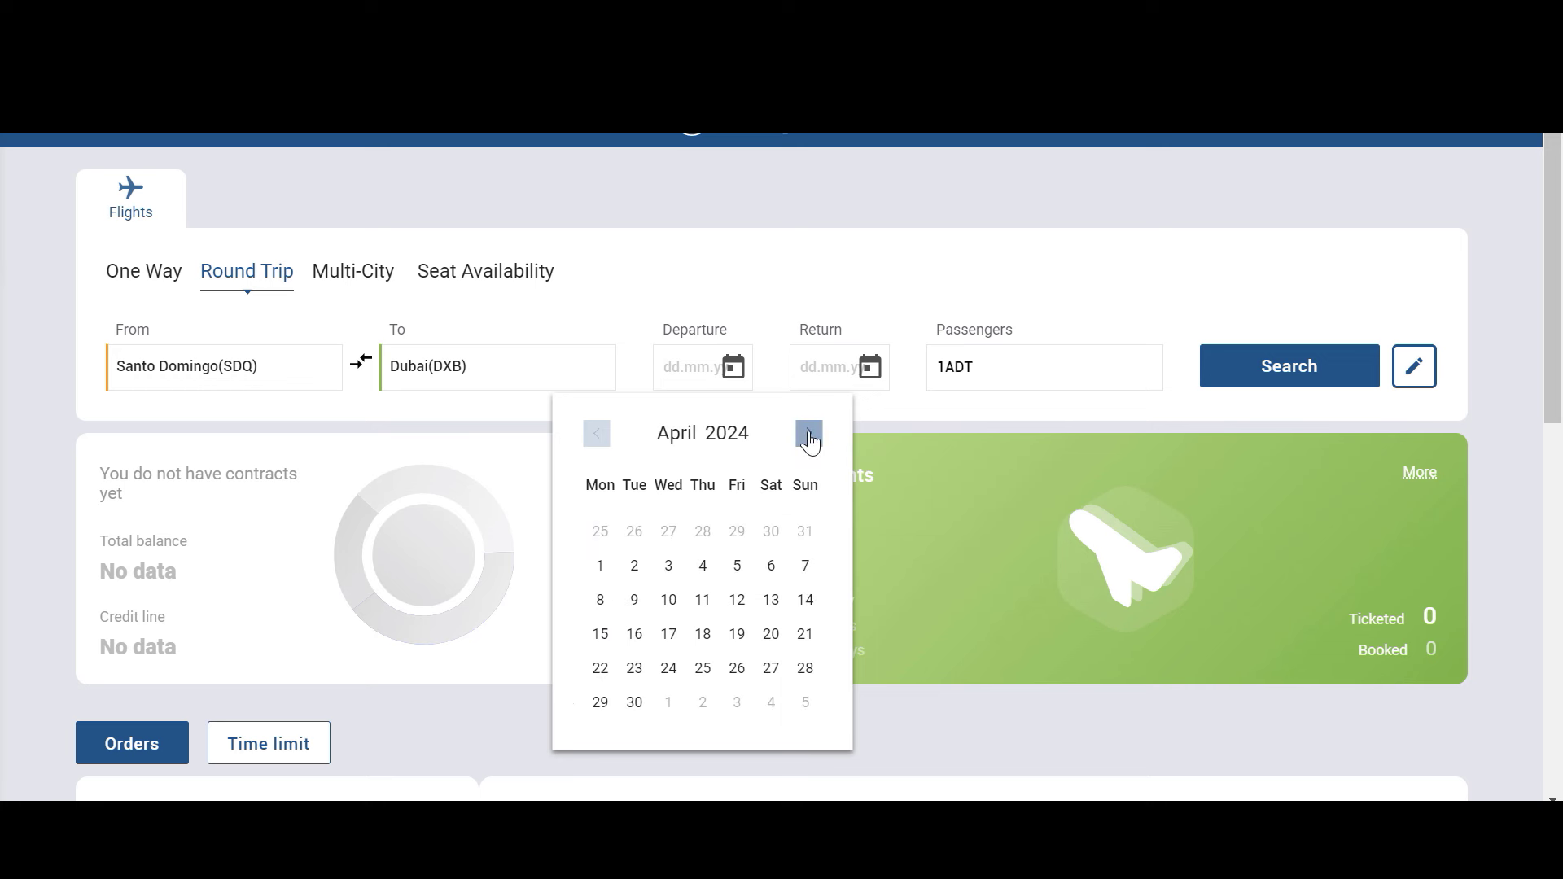
click(810, 434)
click(810, 434)
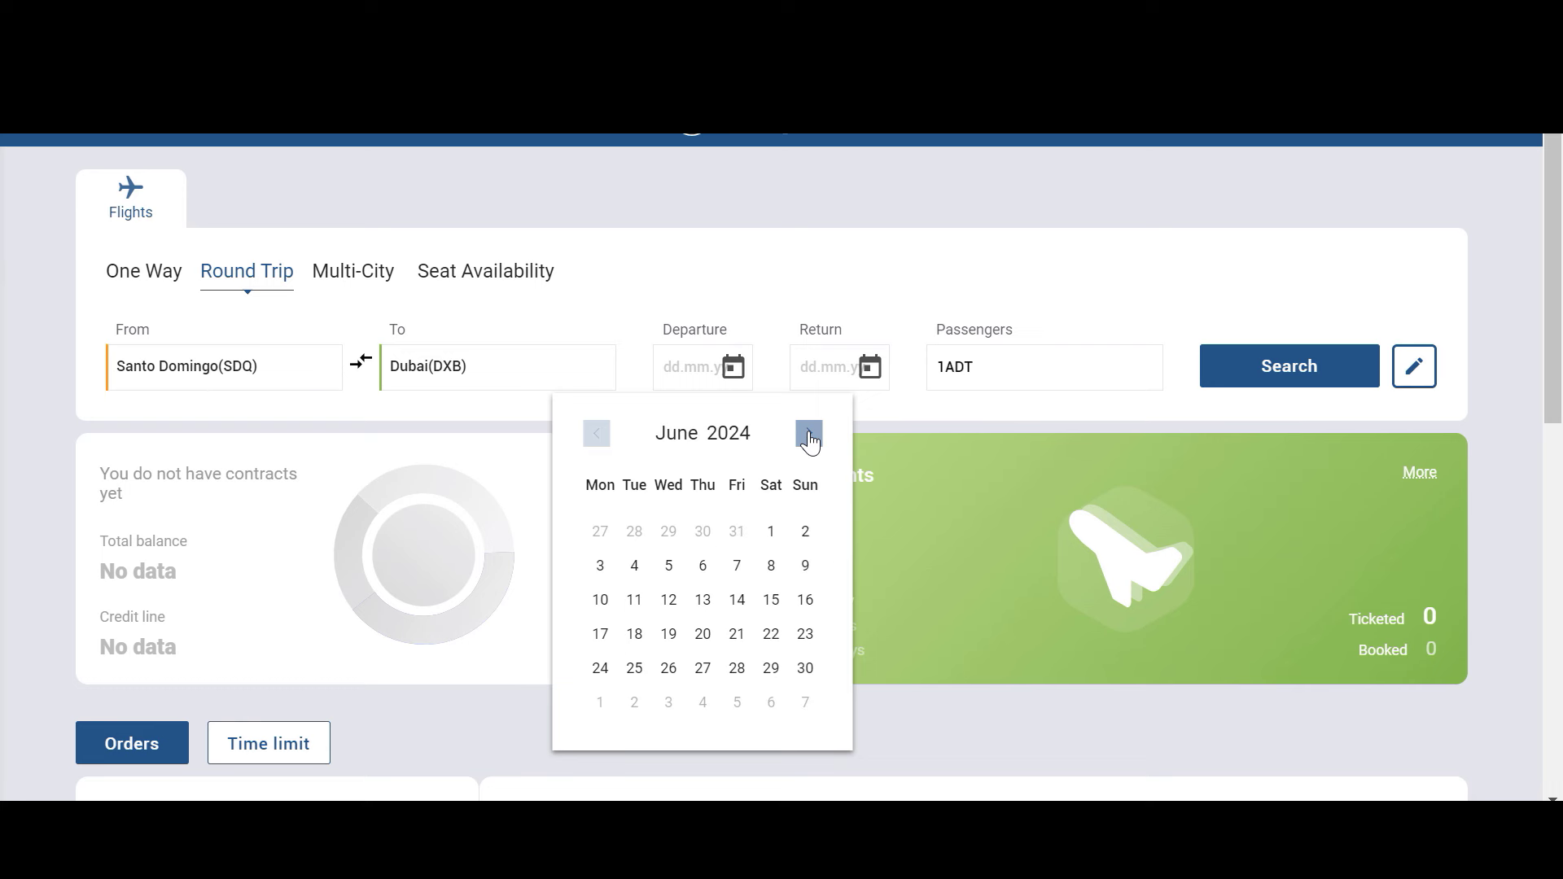
click(809, 434)
click(809, 434)
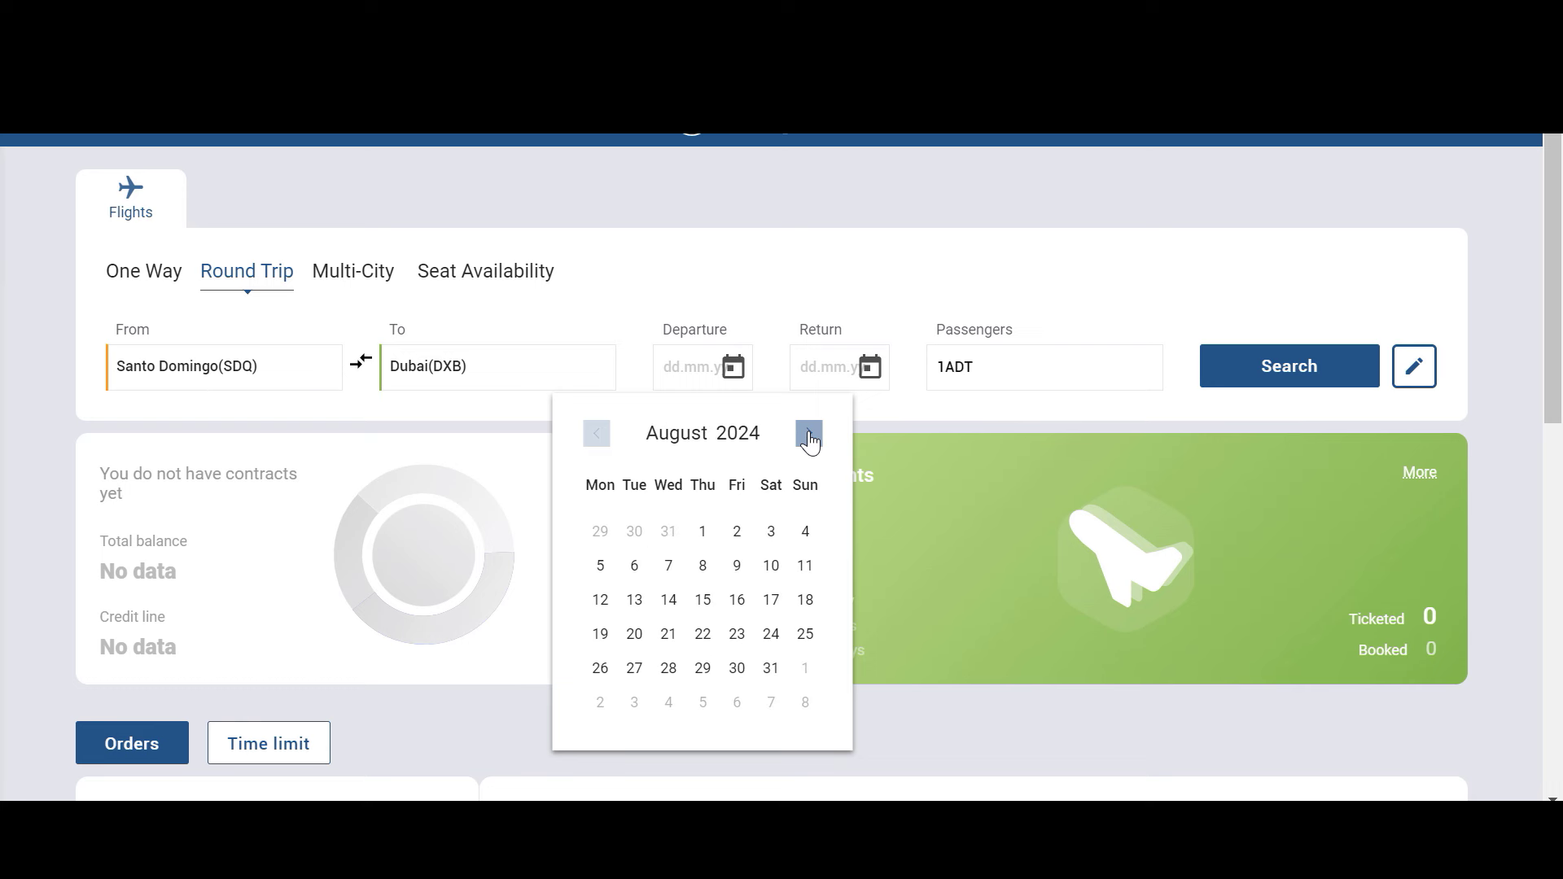
click(737, 565)
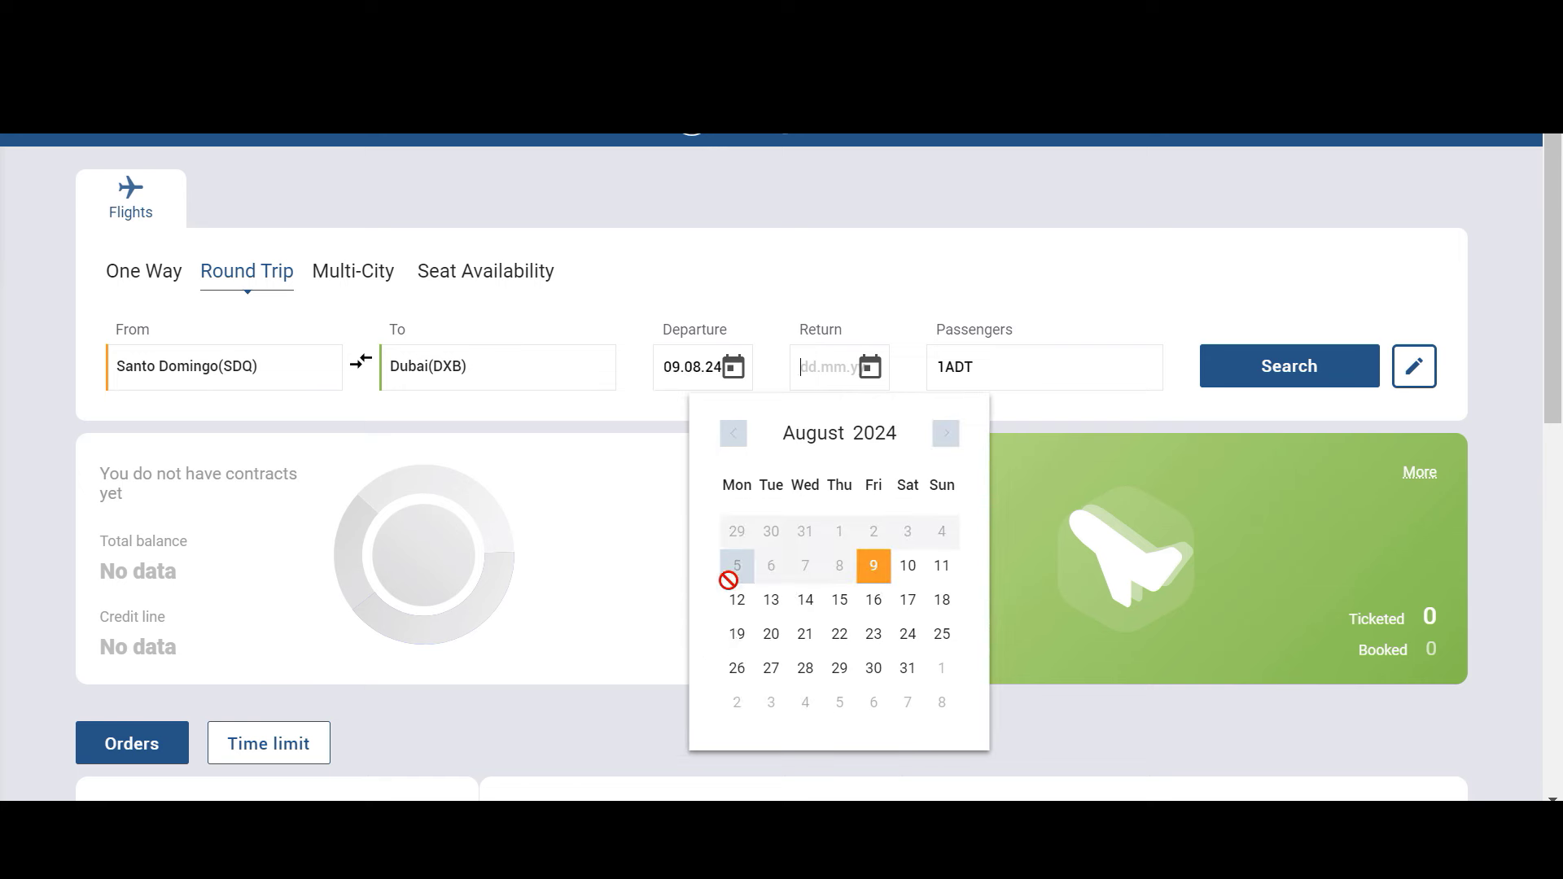
click(737, 635)
click(1286, 381)
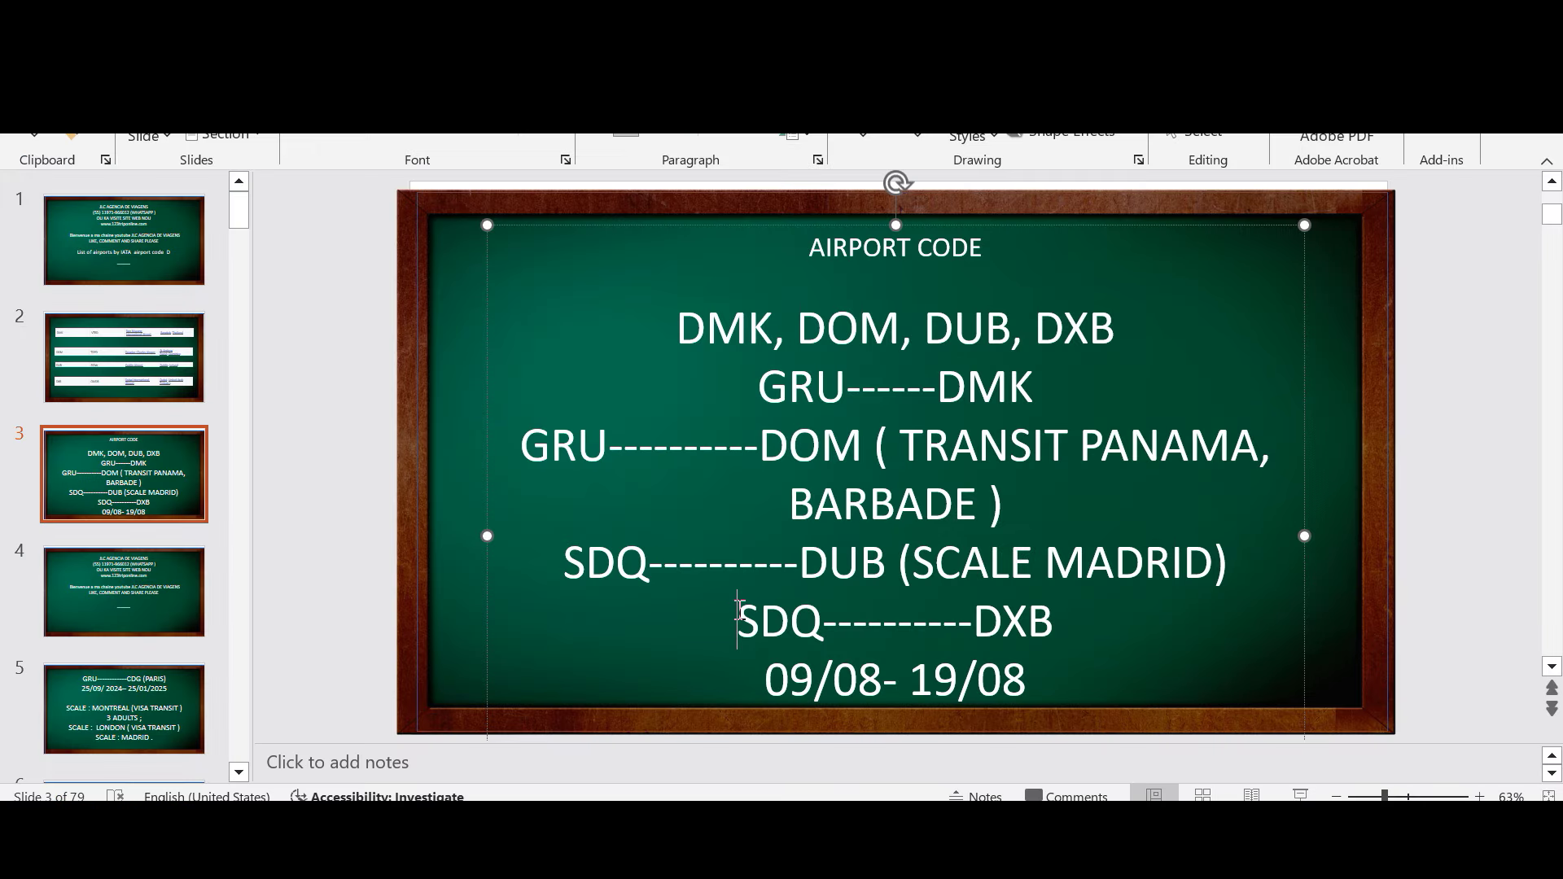
Step: Highlight the SDQ–DXB route line on the PowerPoint slide, and look over the airline offers on the booking site
drag(741, 612, 1111, 609)
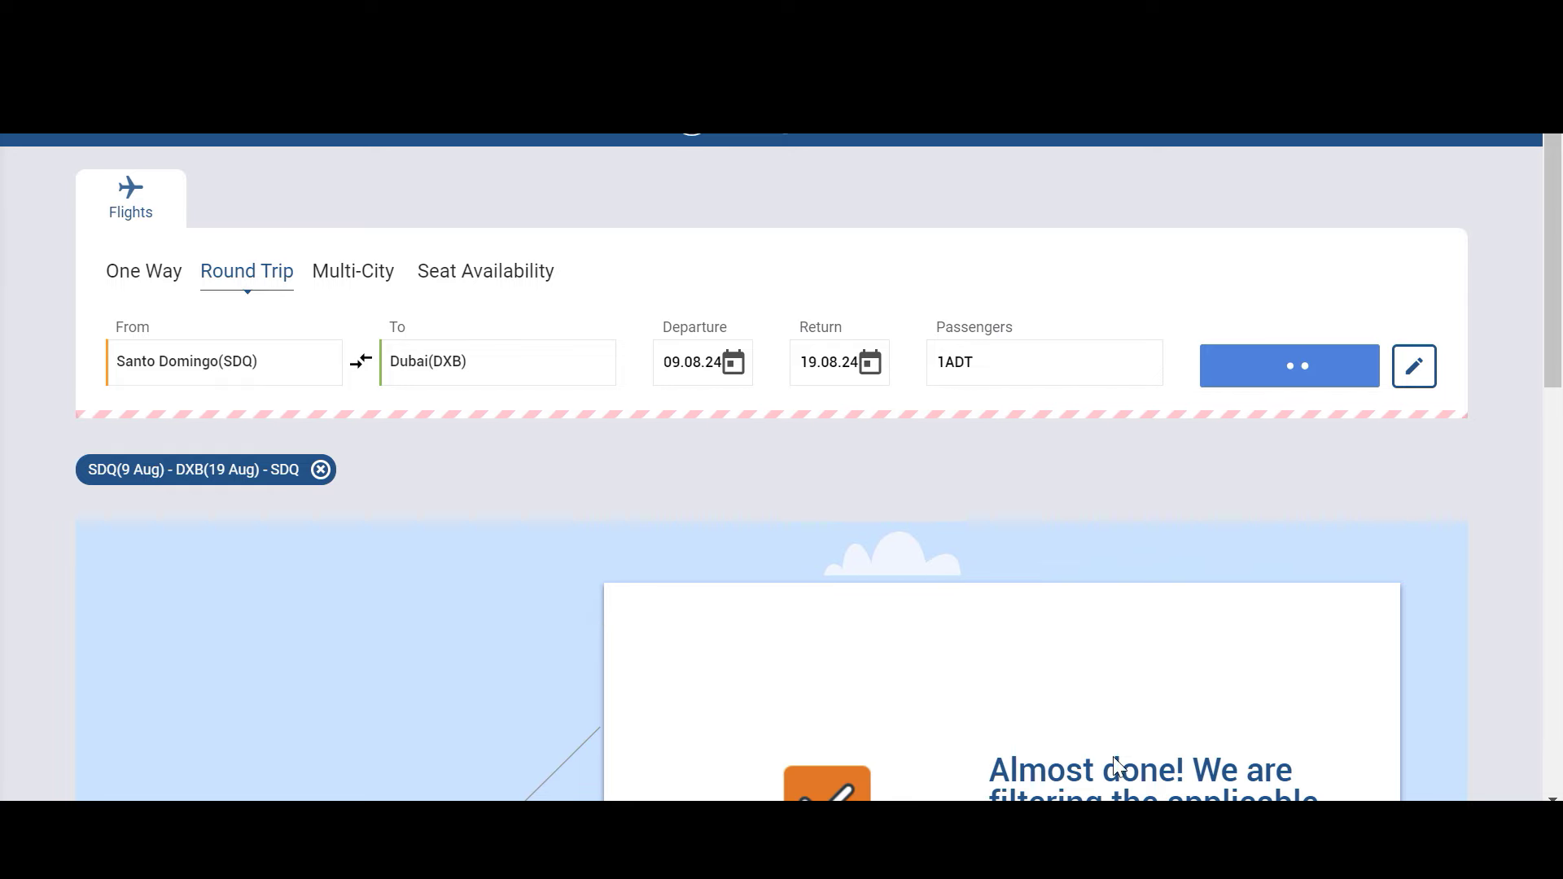
scroll(907, 623, down, 5)
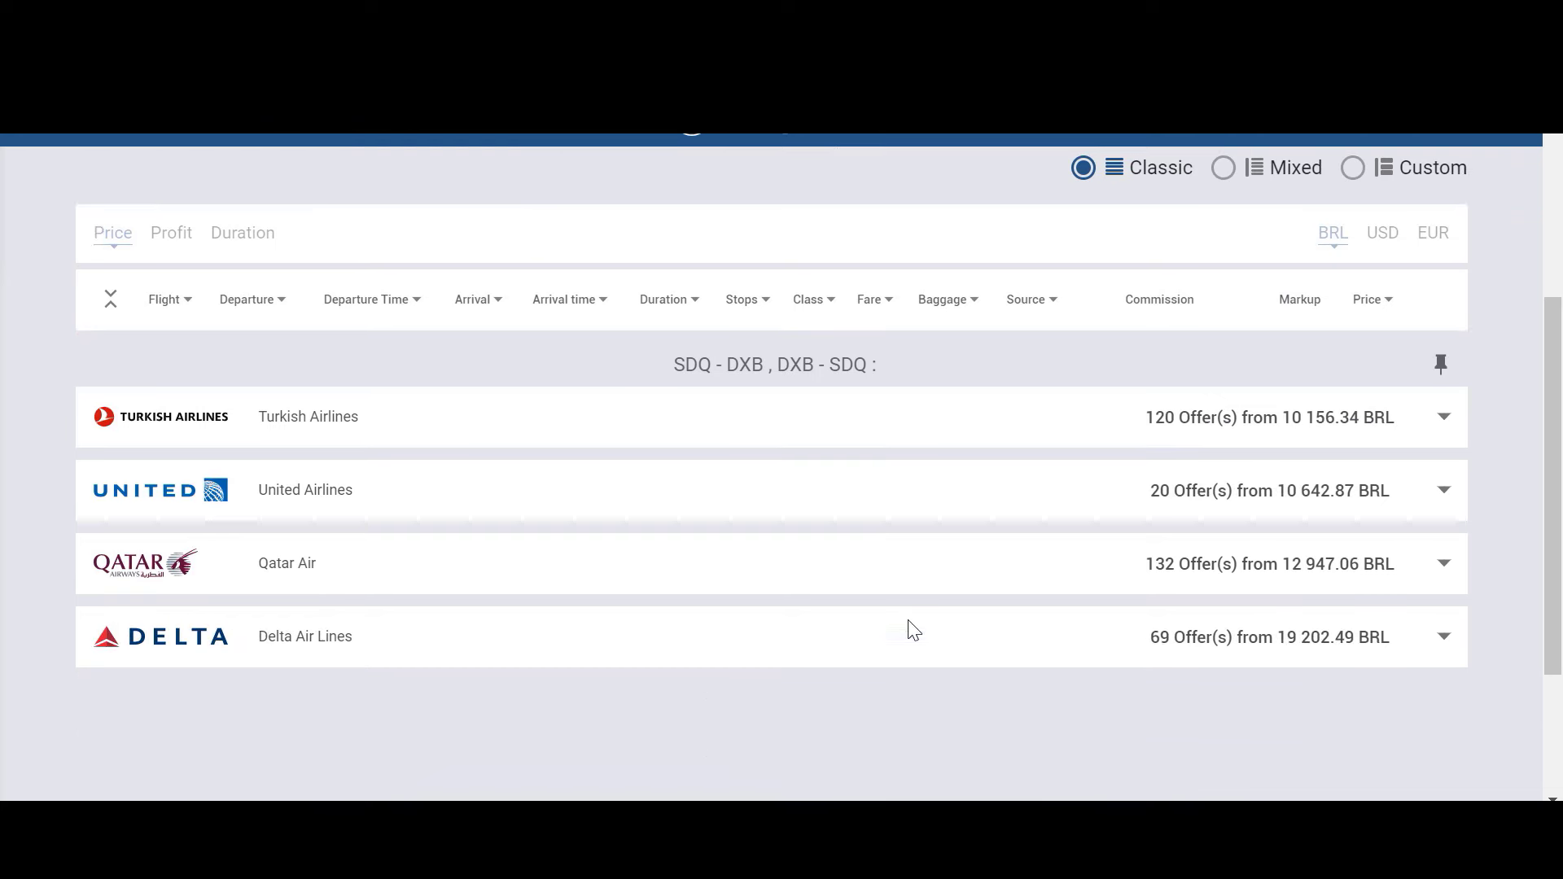
Step: Switch to PowerPoint and append ".." to the 09/08- 19/08 date line on the airport code slide
key(alt+Tab)
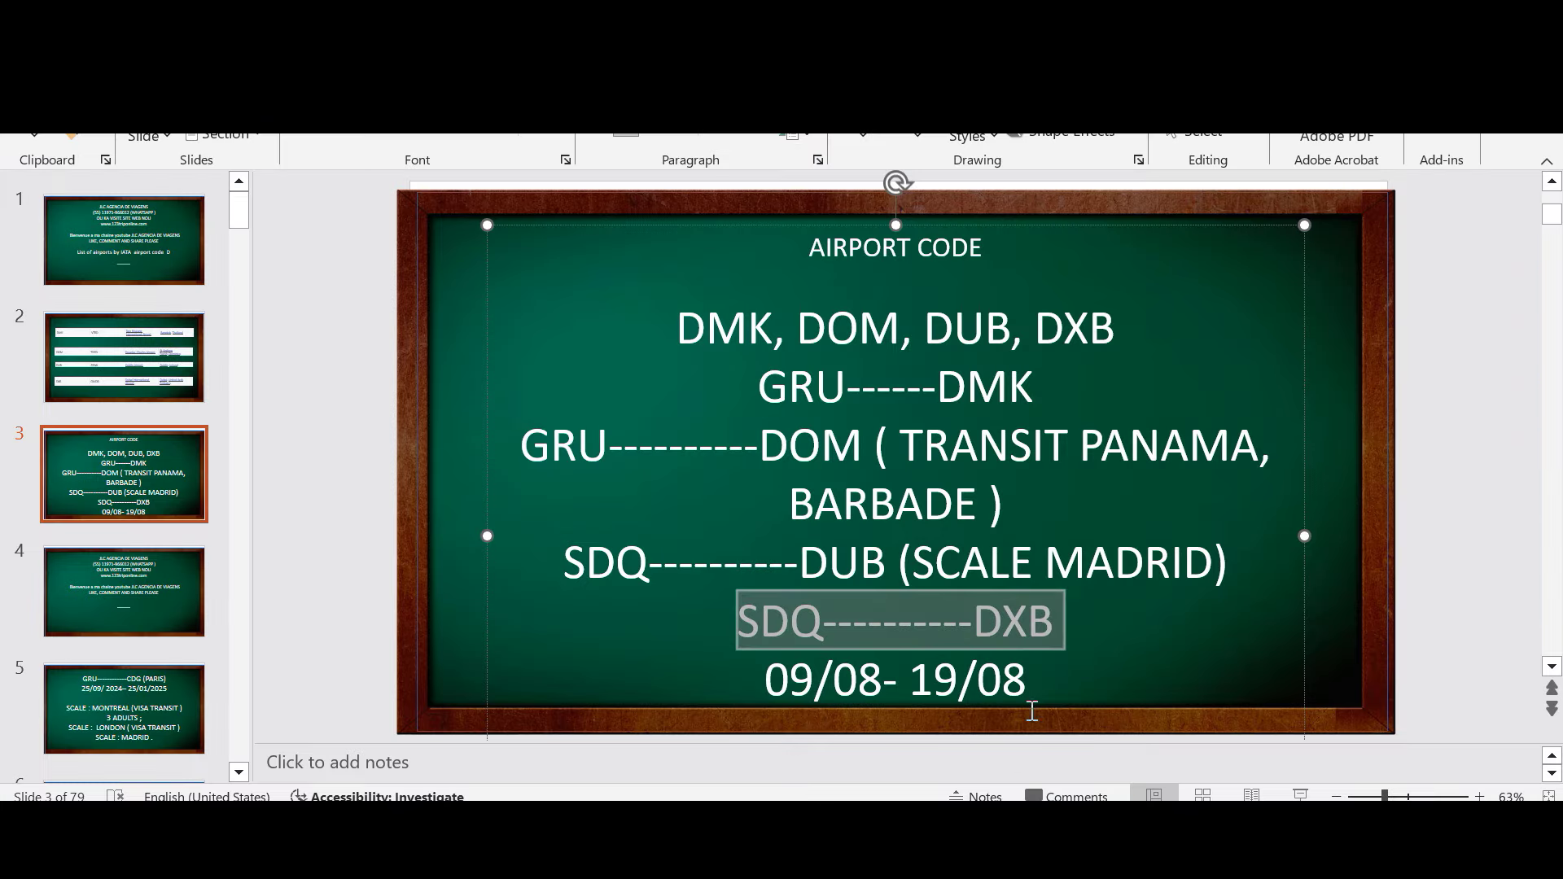
click(1042, 676)
text(..)
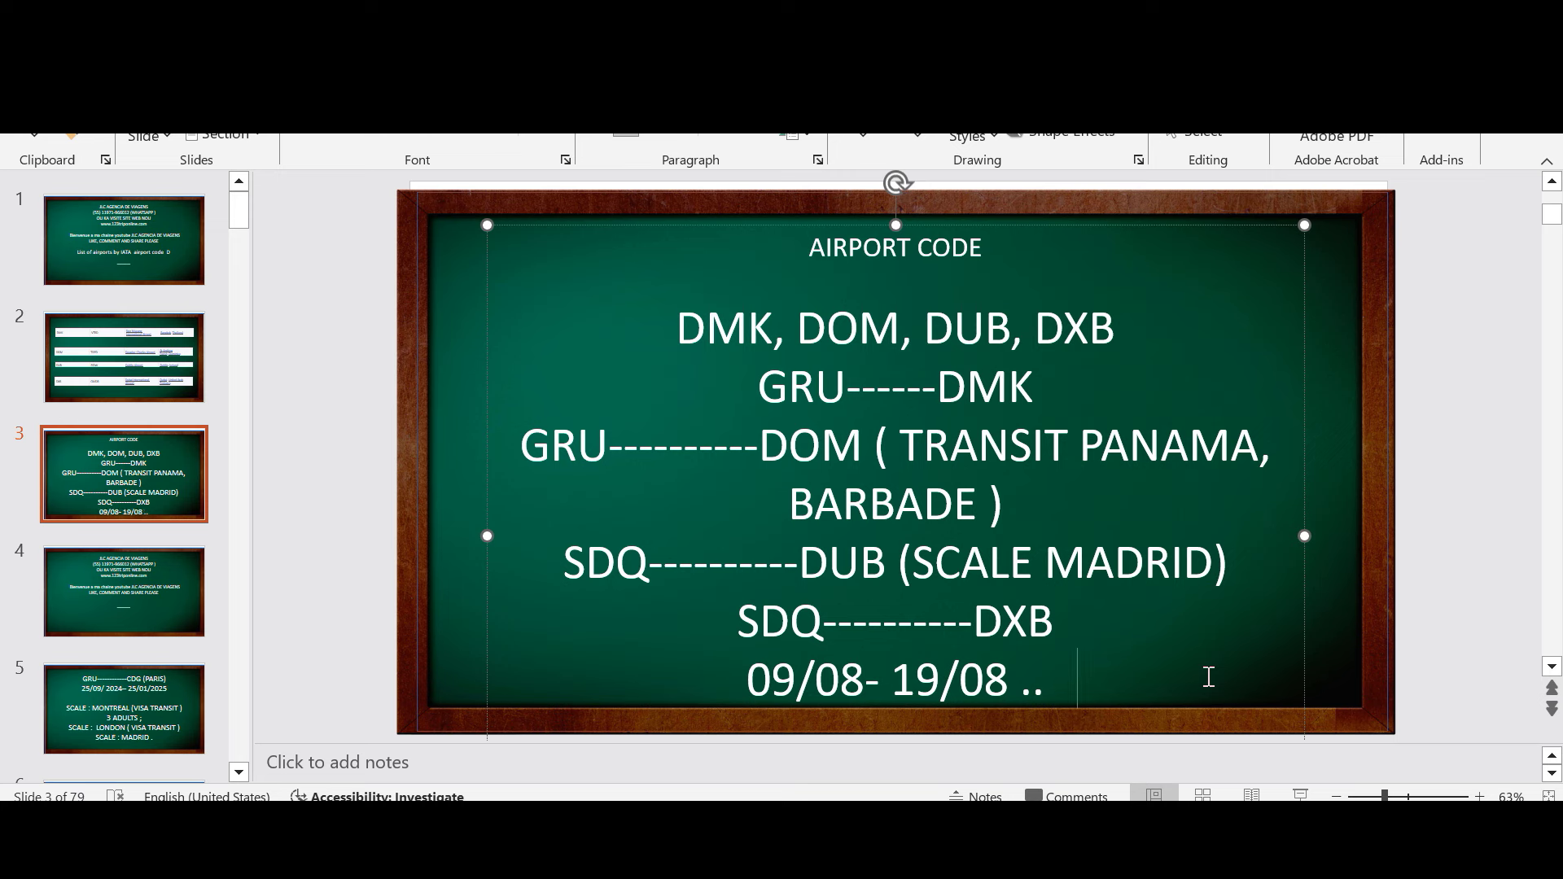
Step: Append "( VISA DUBAI )" to the SDQ–DXB route line on the airport code slide
click(1108, 615)
text())
key(BackSpace)
key(BackSpace)
text(()
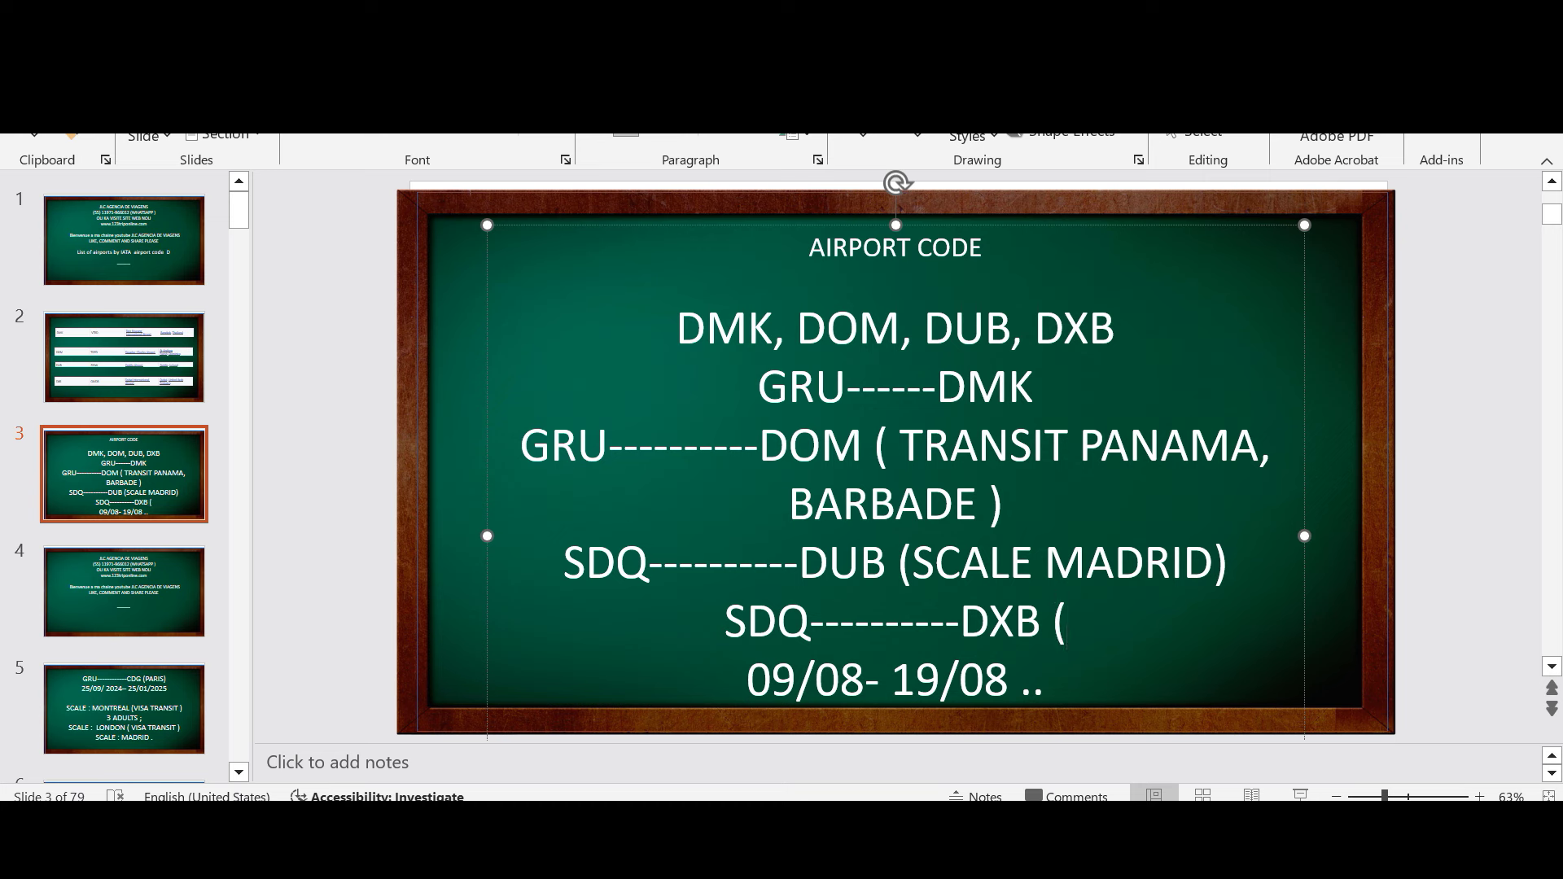
text( VISA)
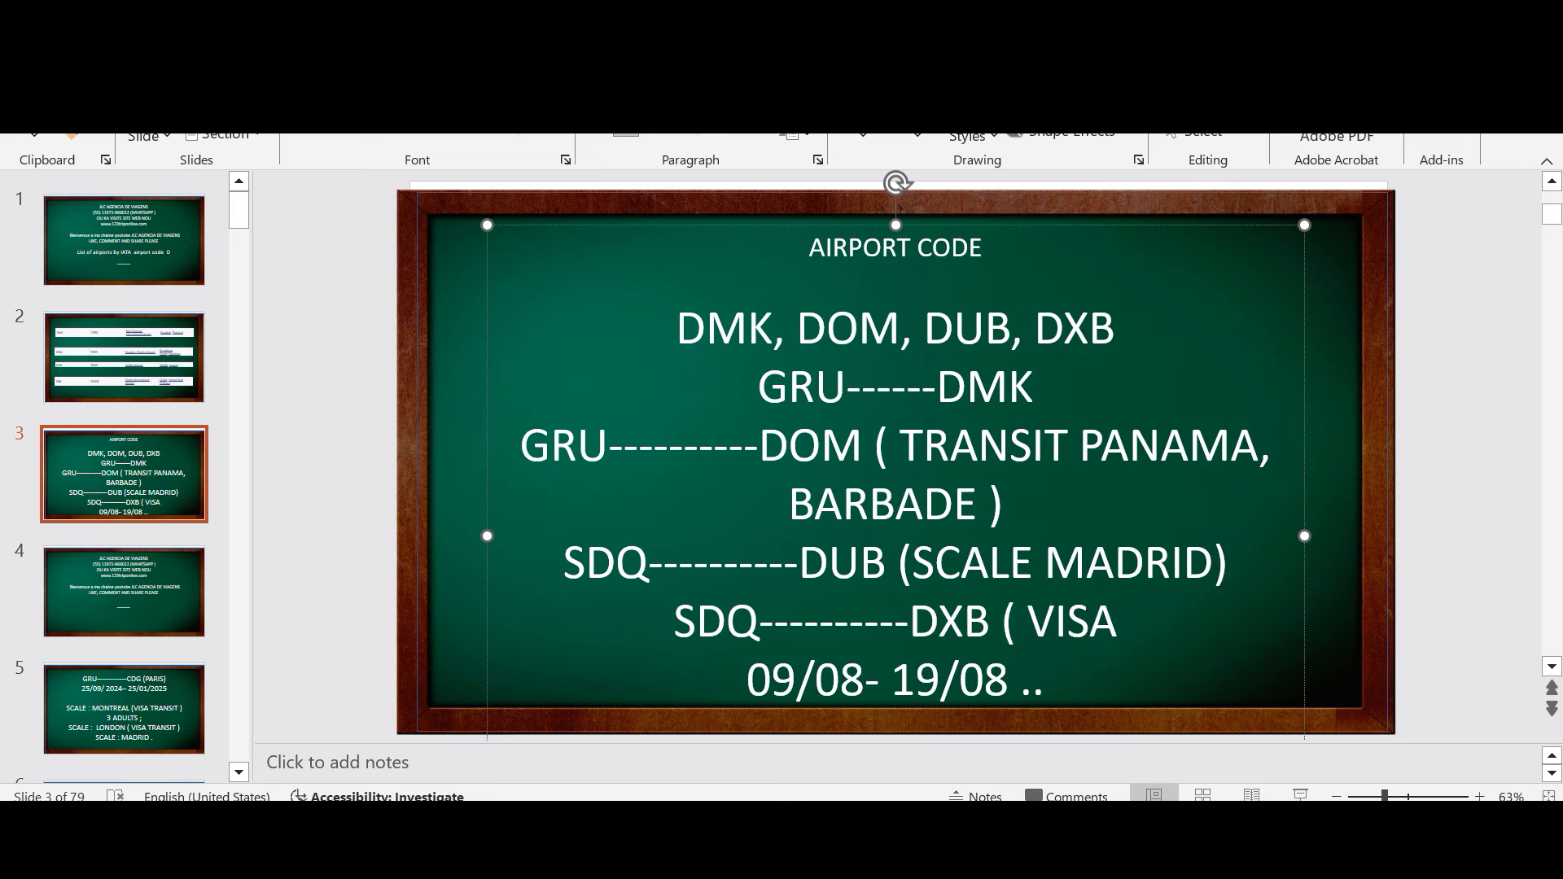
text( DUBA)
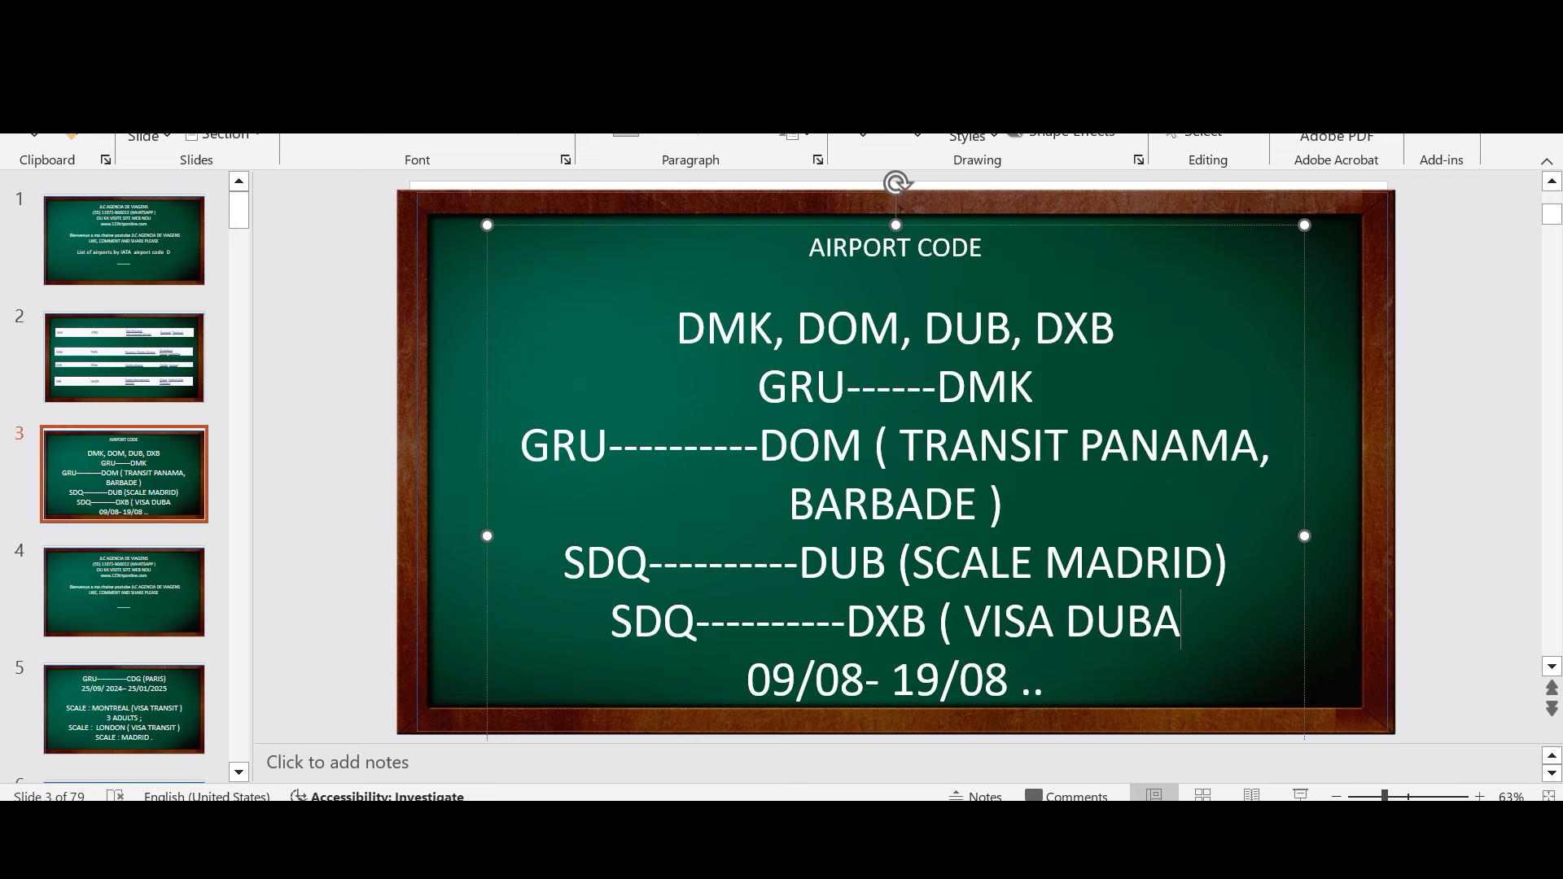
text(I ))
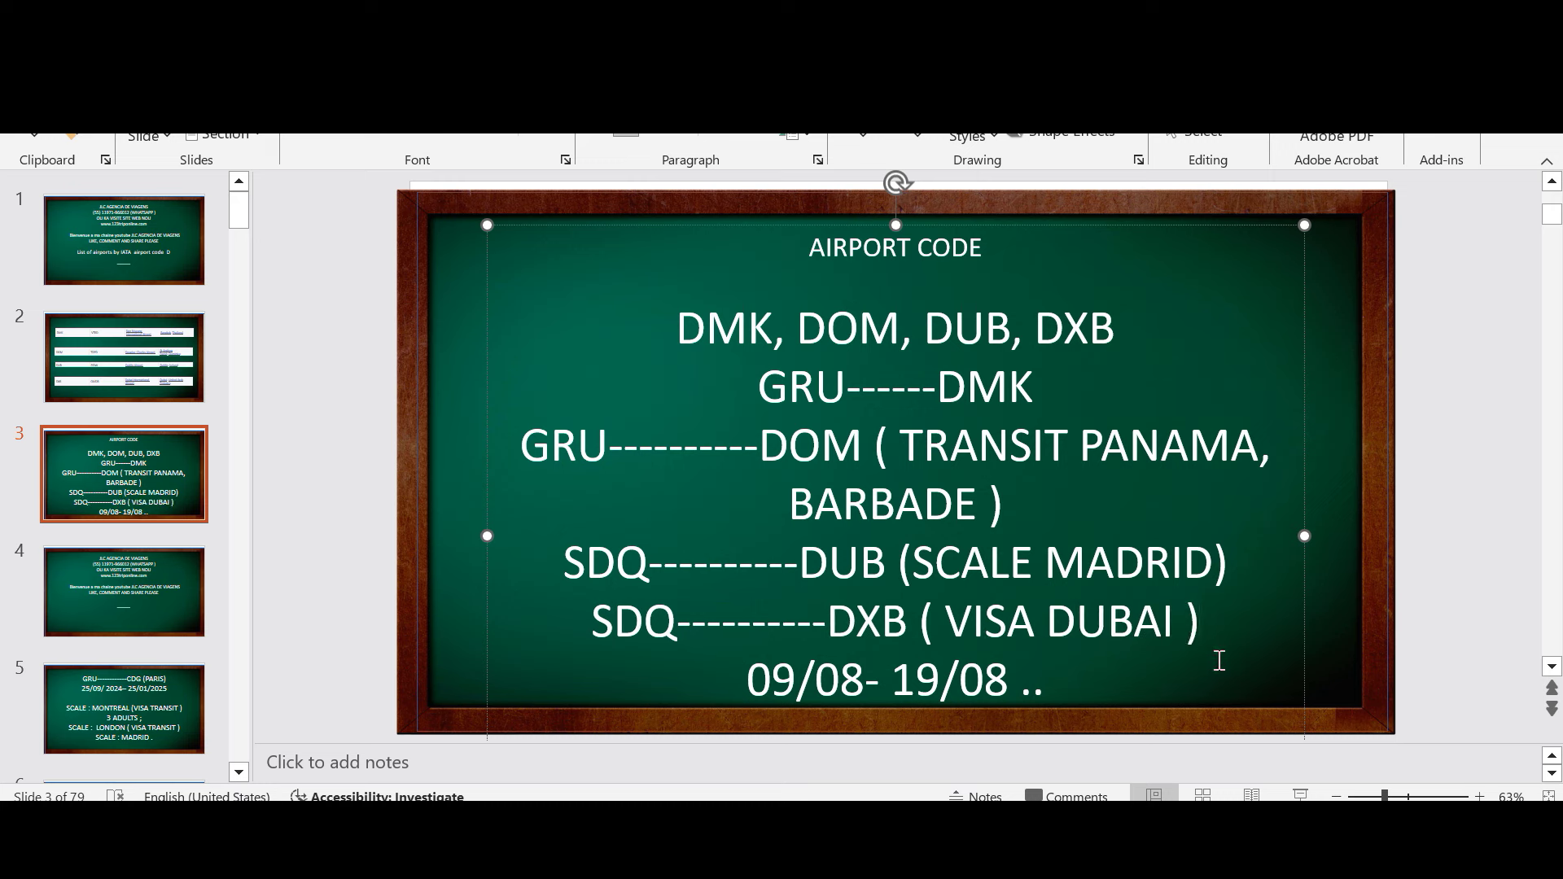
Step: Add the line "KONTAKTEM SIW VLE FE DEMAND LA." below the SDQ–DXB route on the slide
key(Return)
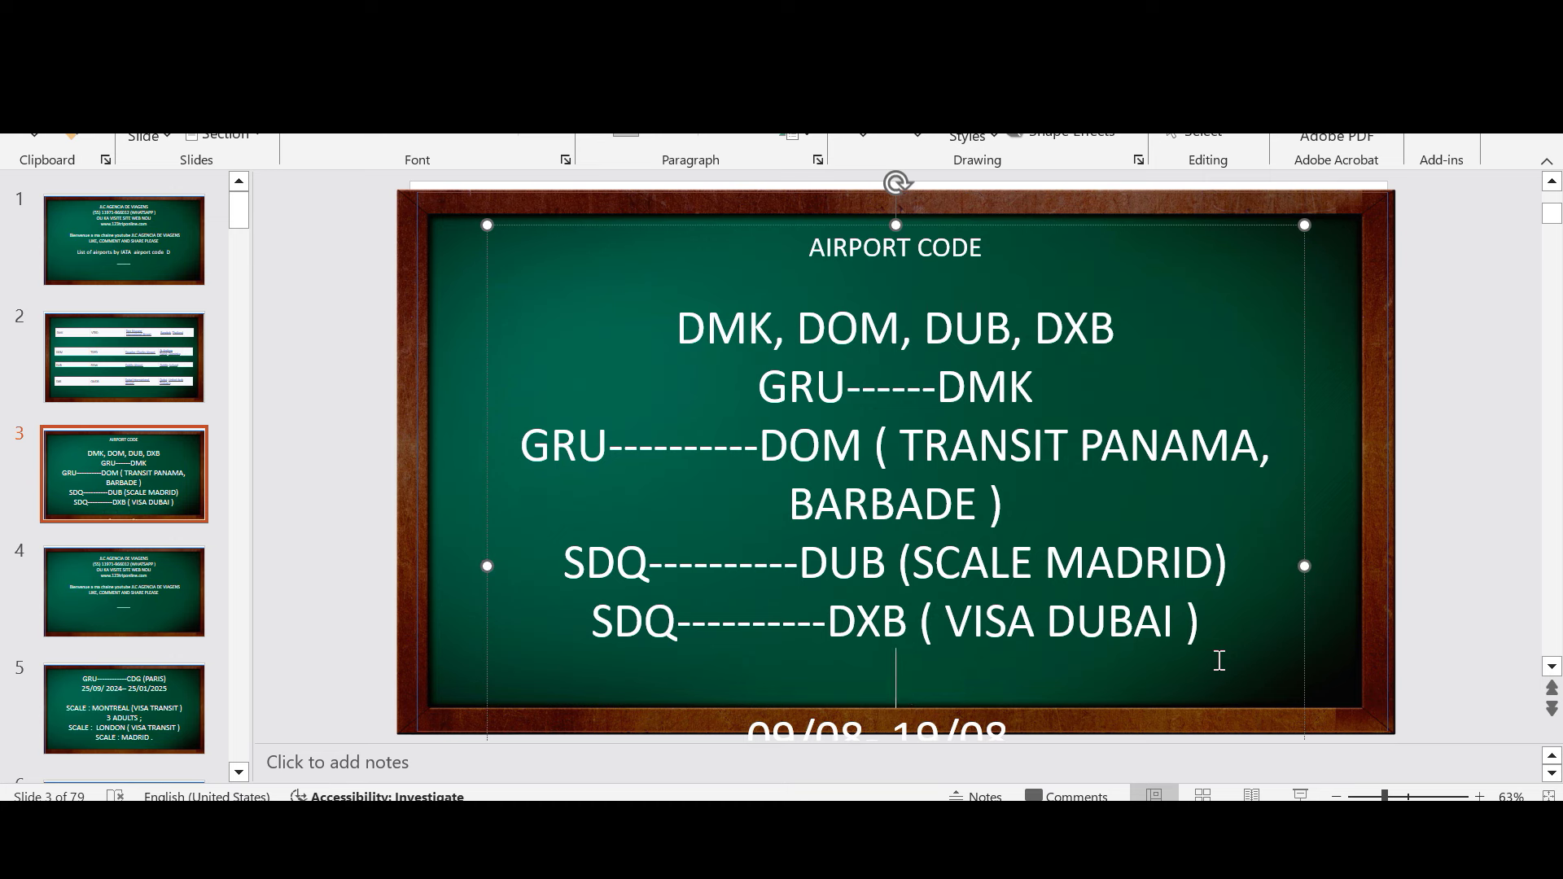
text(KONTAK)
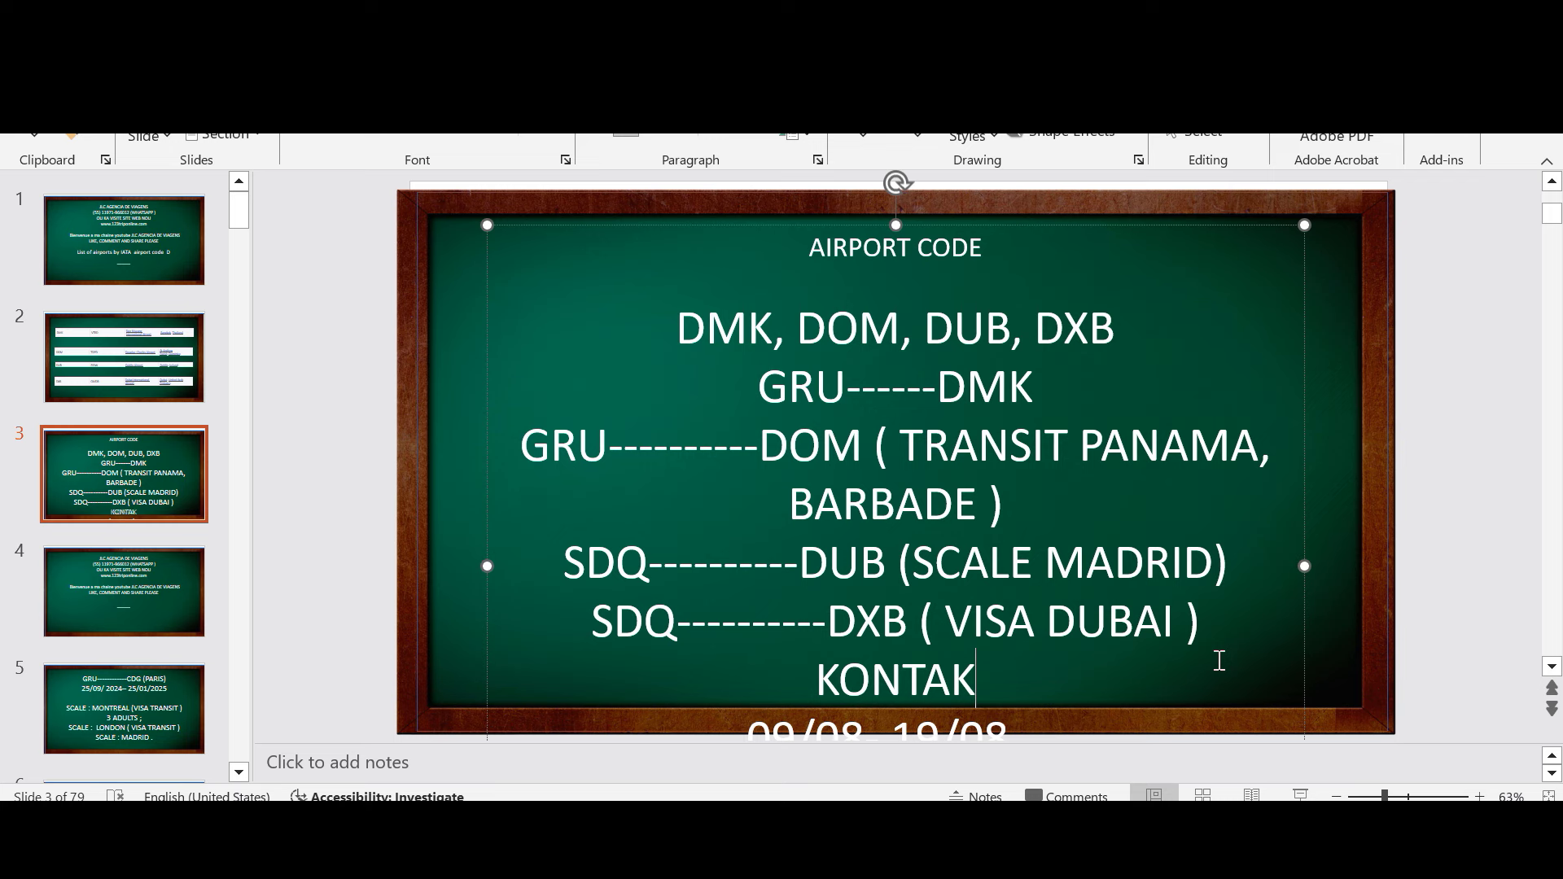
text(TEM SIW)
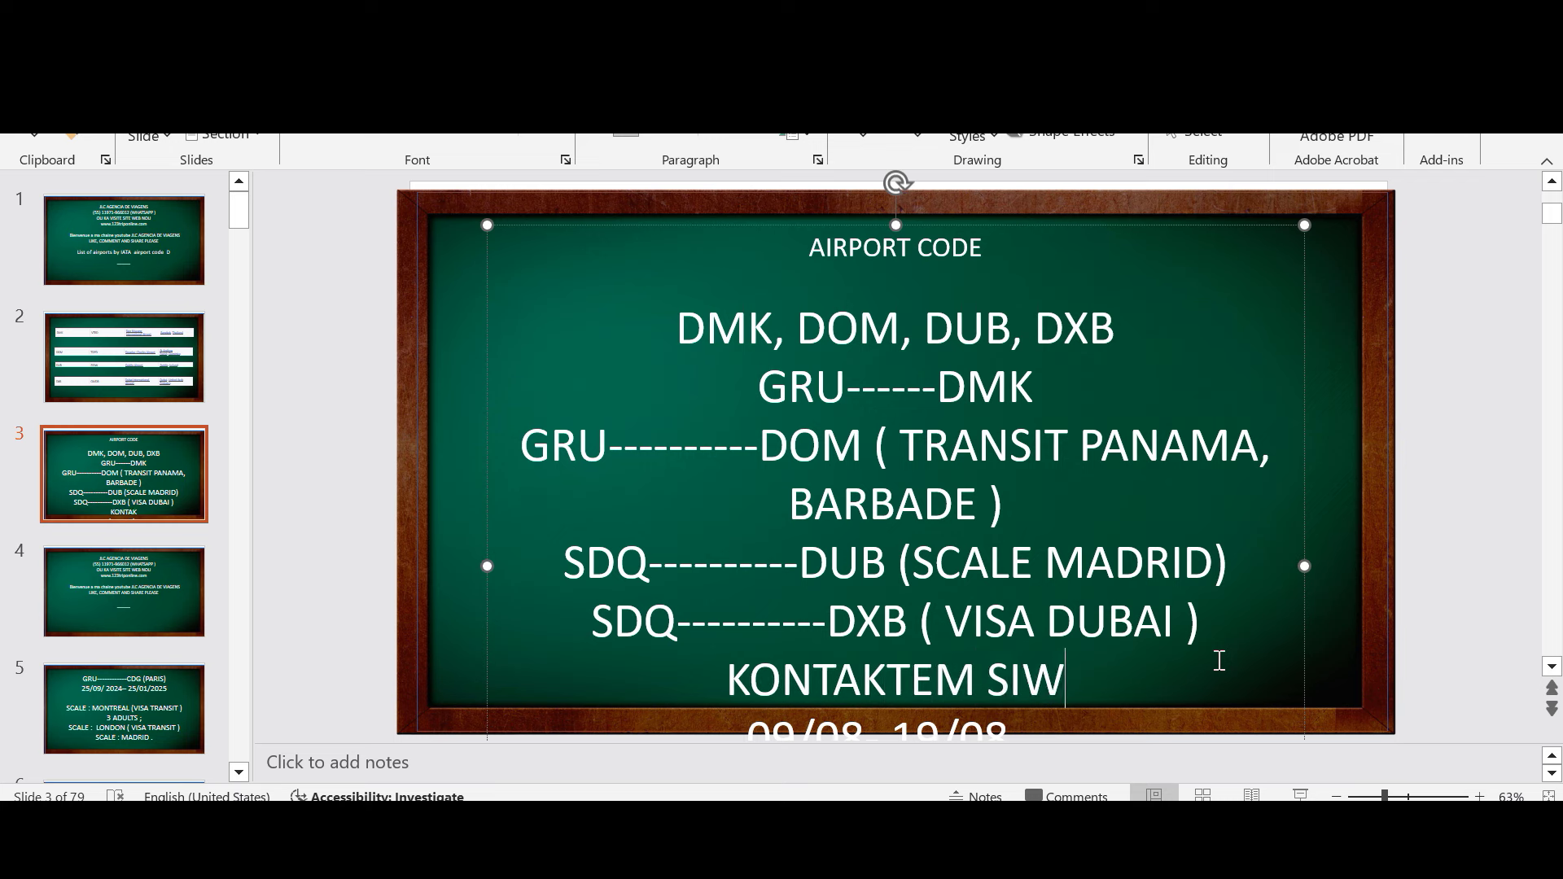
text( VLE FE)
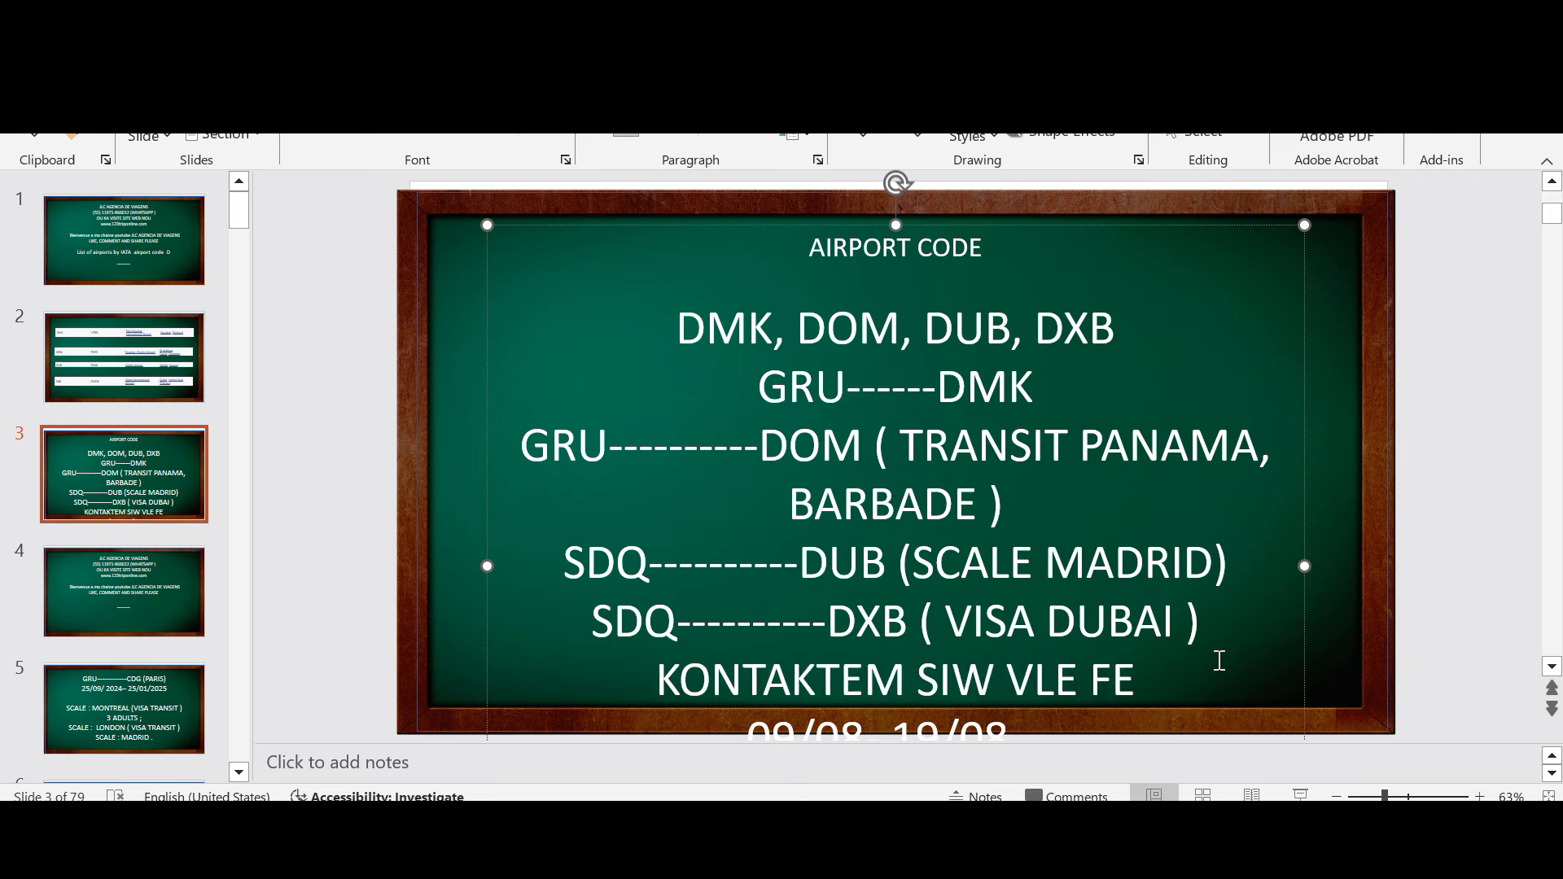
text( DEMAND LA)
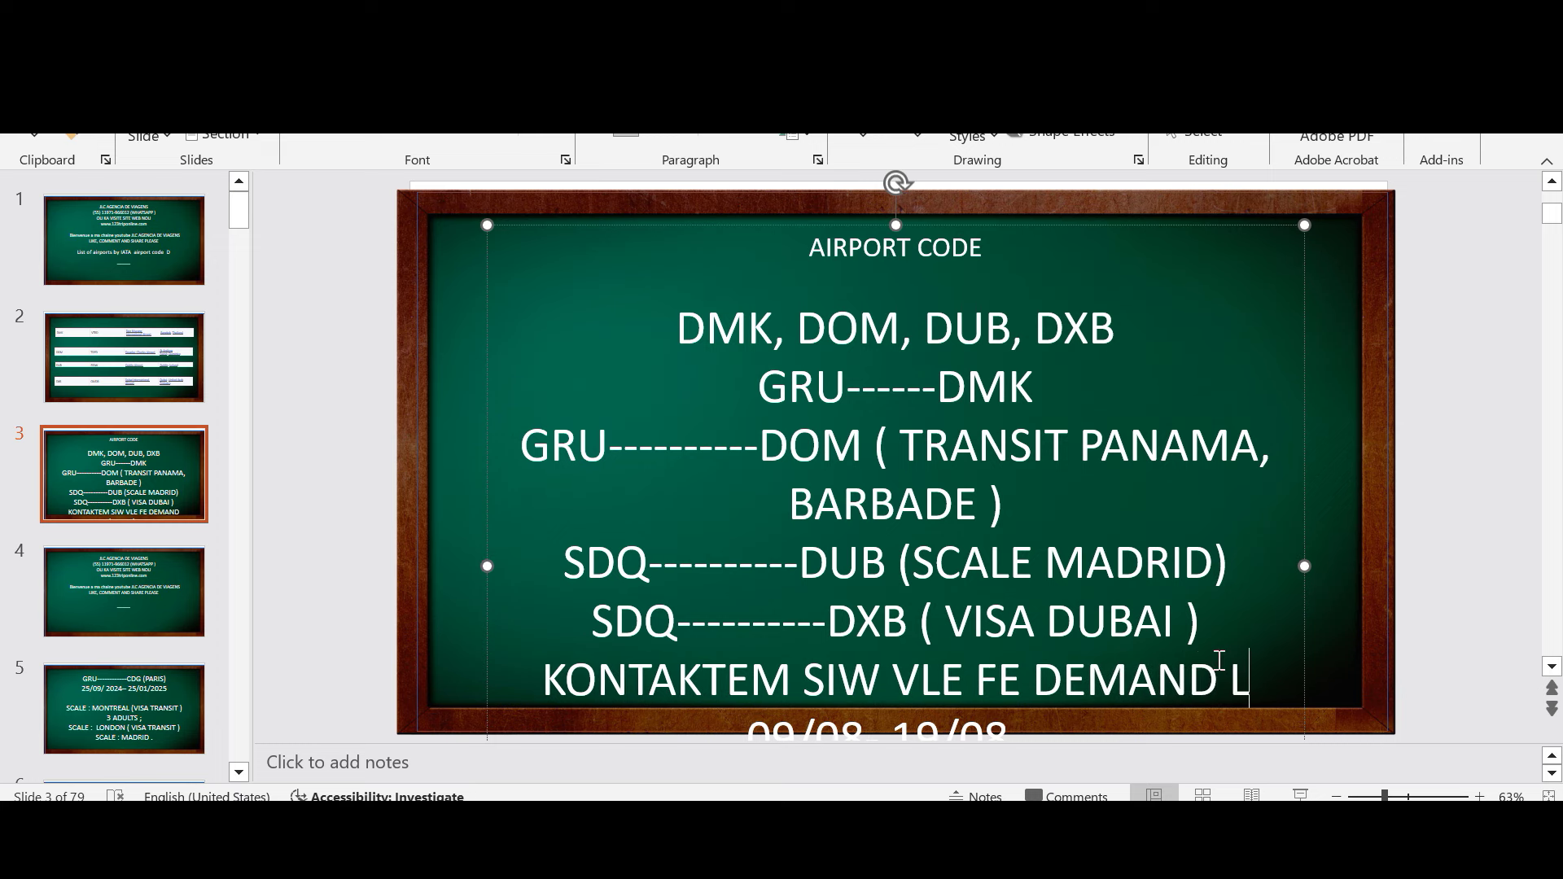
text(.)
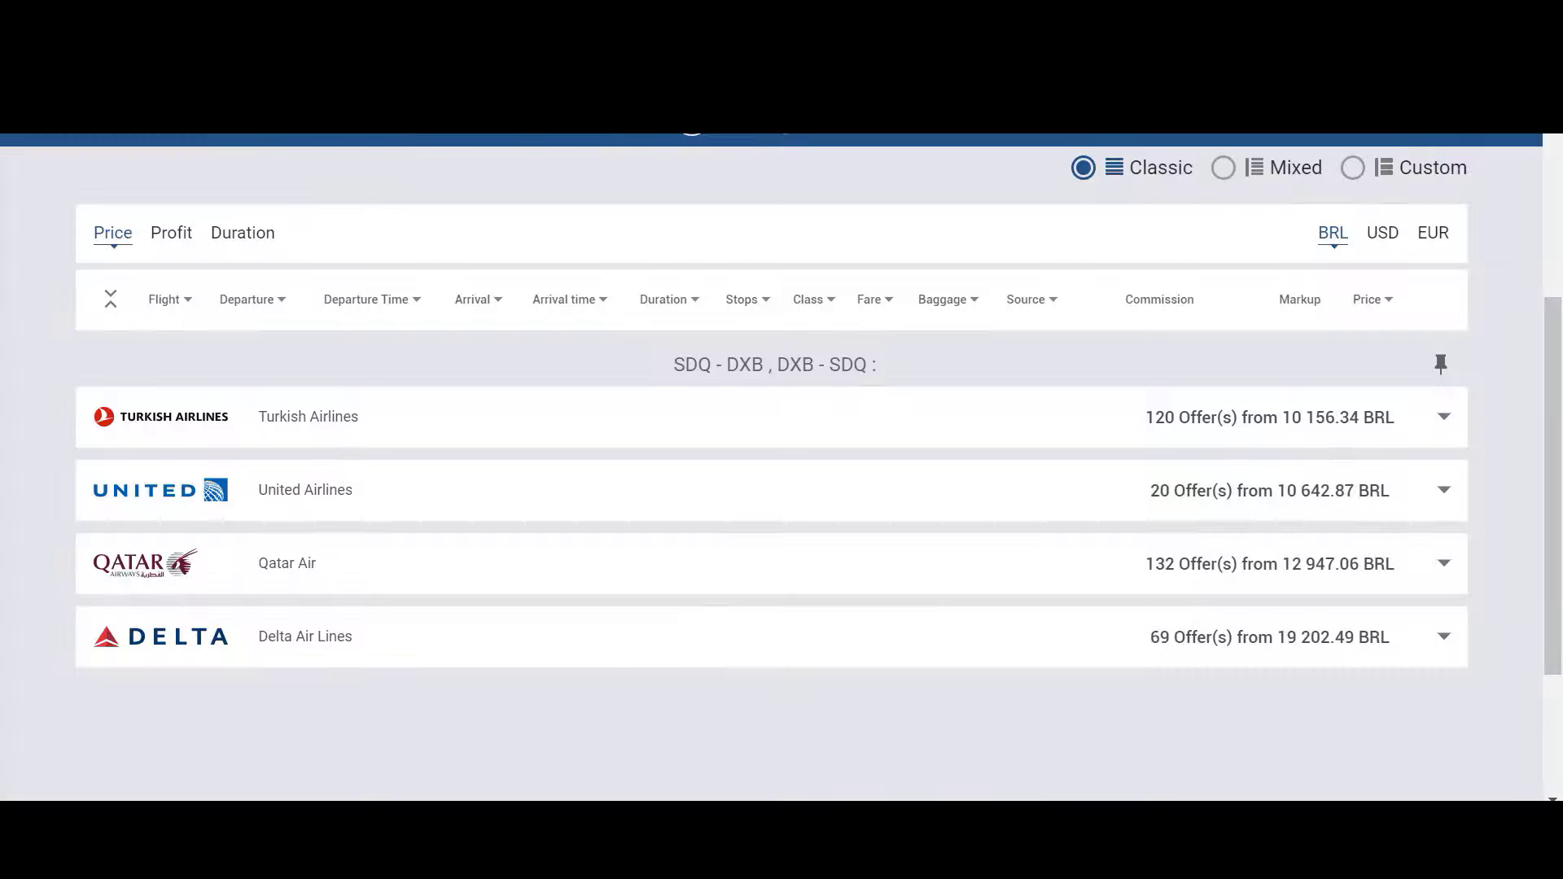
Step: Expand the Turkish Airlines offers for SDQ–DXB on the booking site and examine the flight times, stops and prices
click(366, 422)
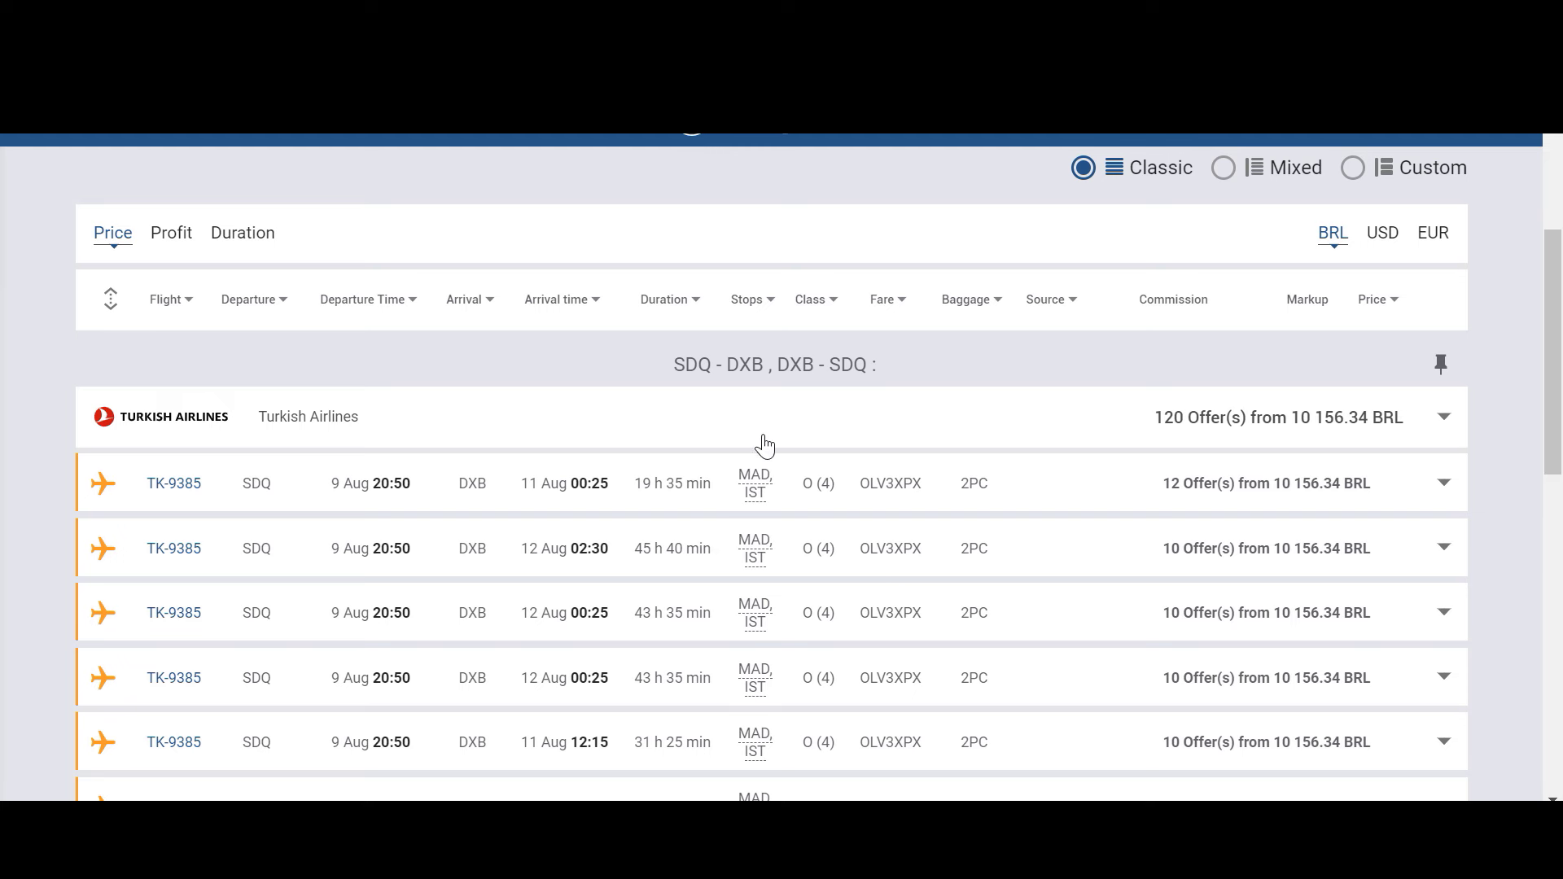
scroll(799, 580, down, 5)
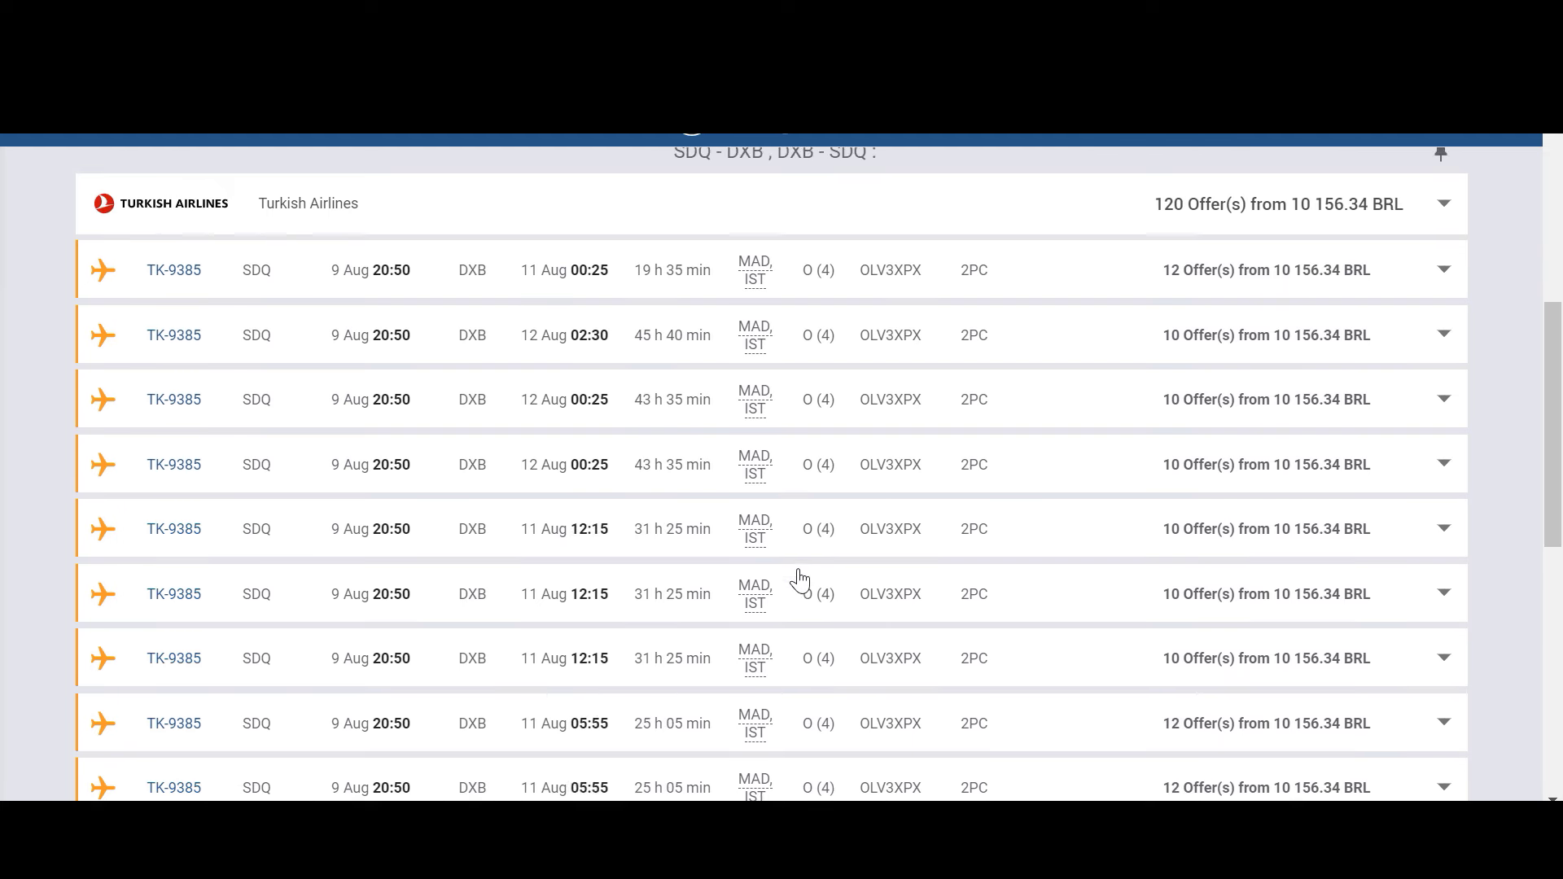
scroll(800, 580, down, 3)
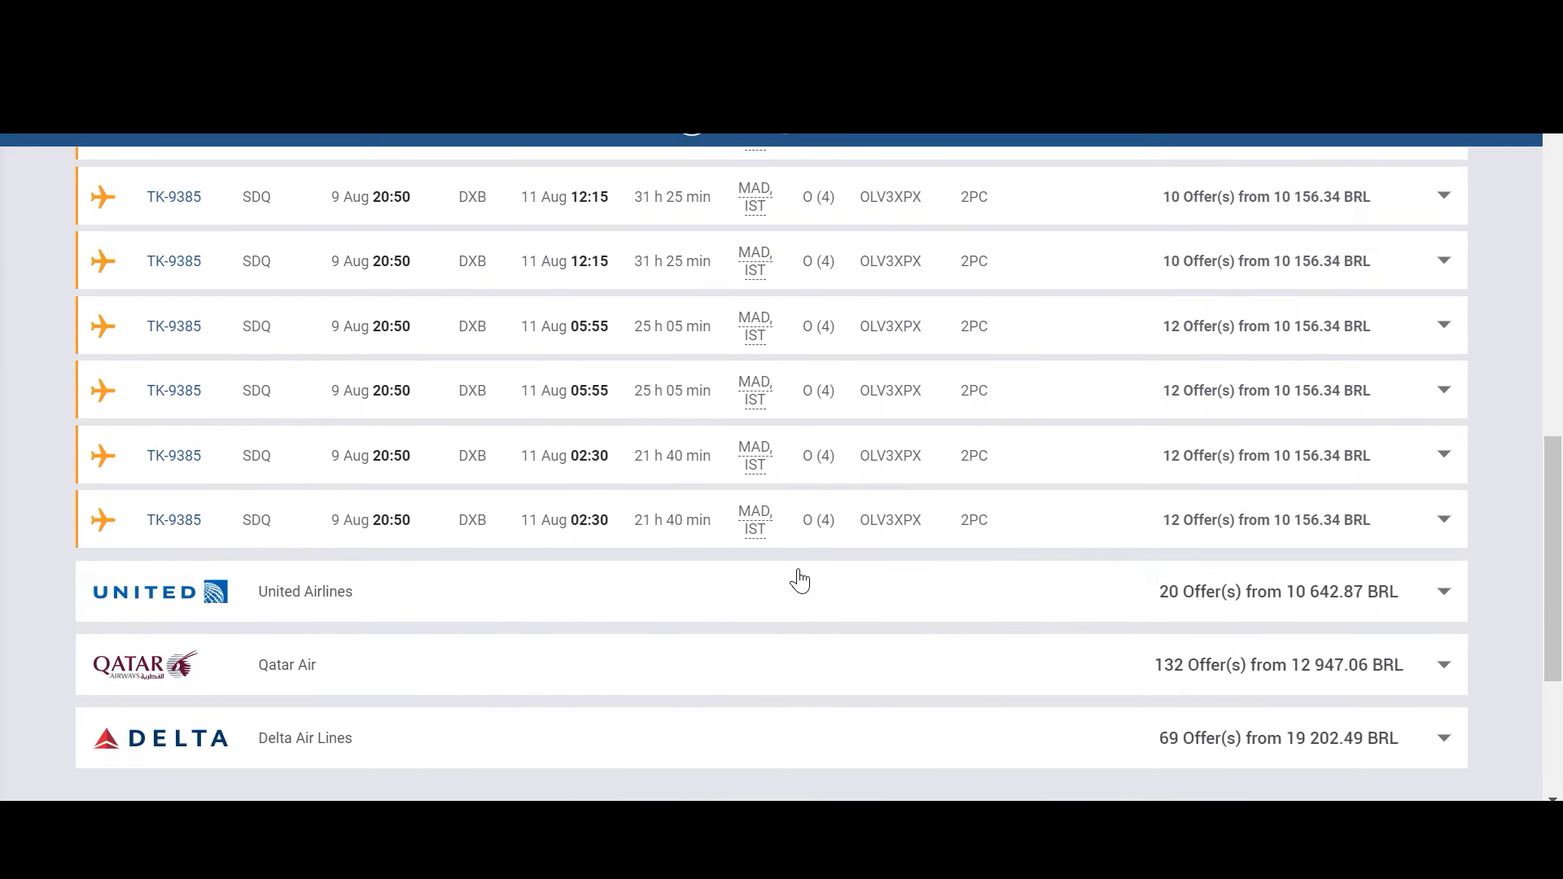
scroll(799, 580, down, 3)
scroll(799, 580, up, 10)
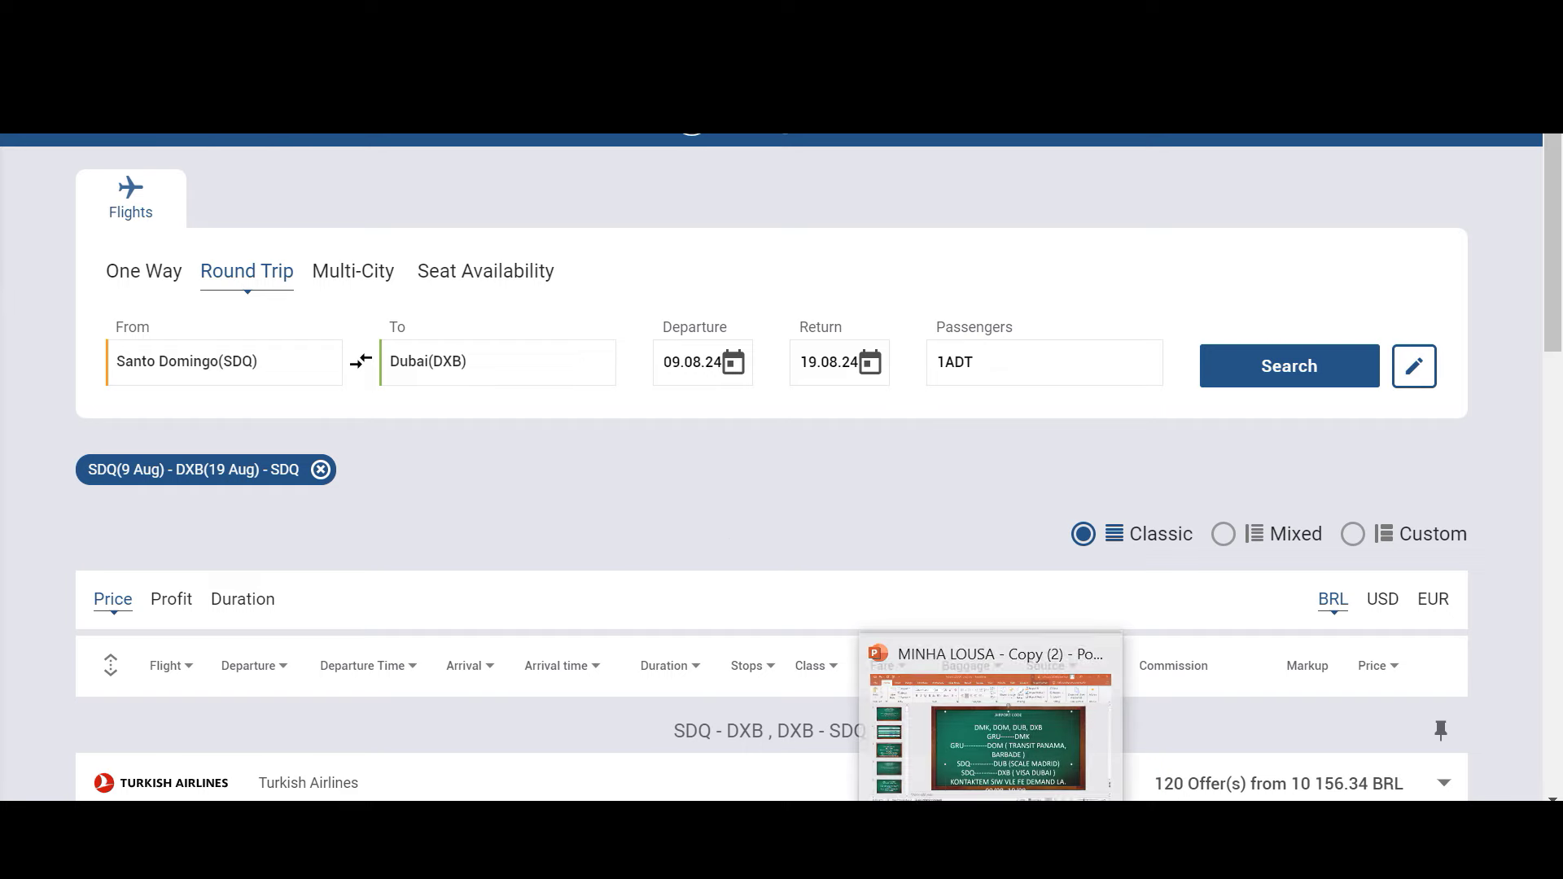
Step: Switch to PowerPoint and replace all the text below the AIRPORT CODE heading with "MESI DESKEW TAP SWIV NOU."
click(984, 758)
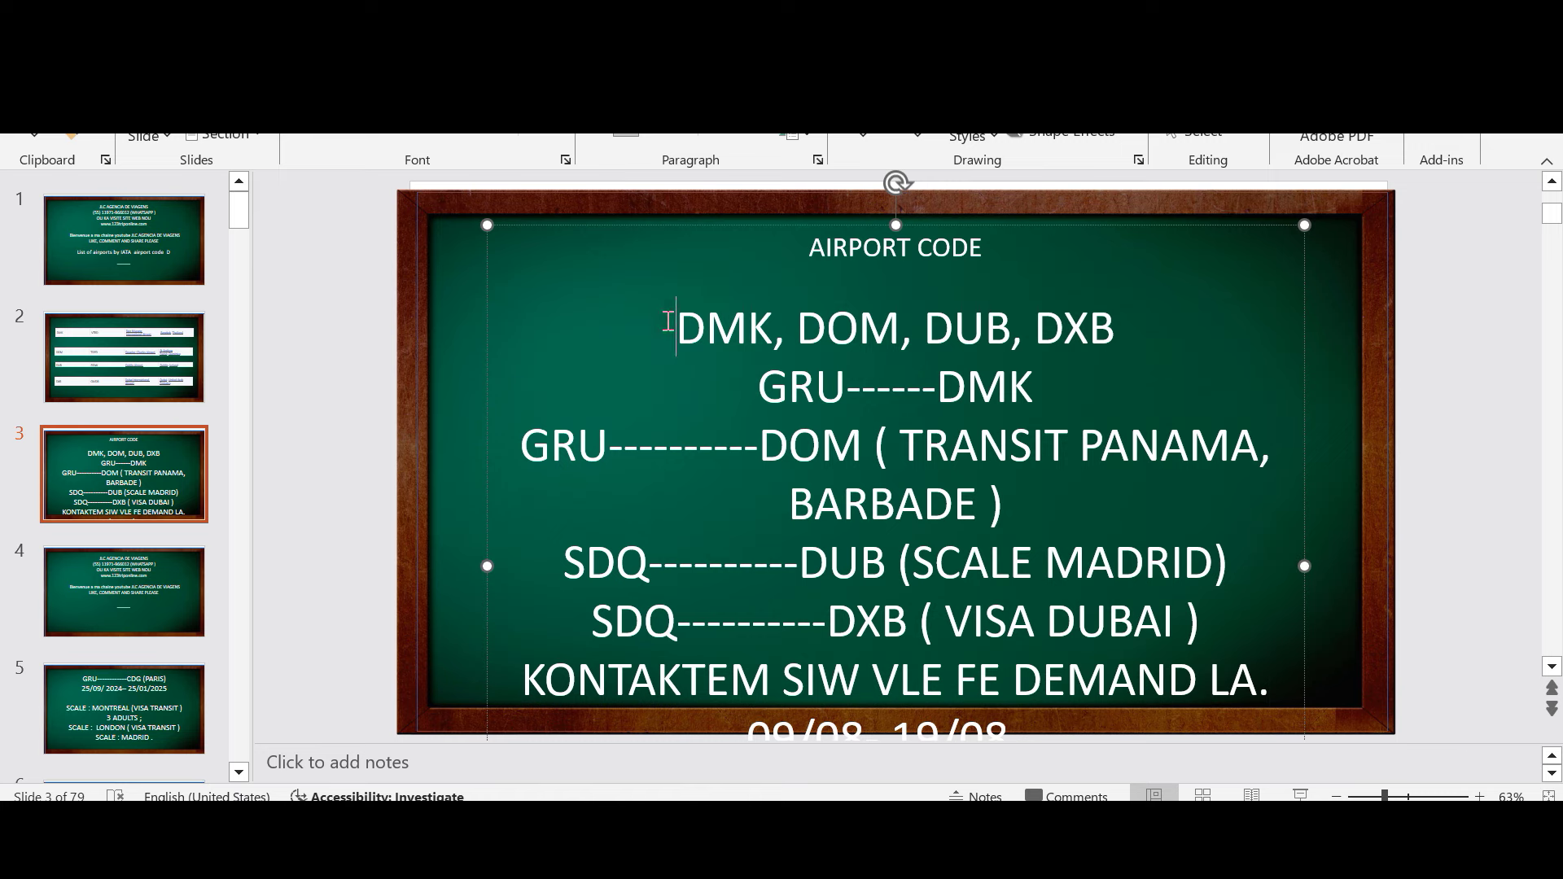
drag(668, 321, 1154, 693)
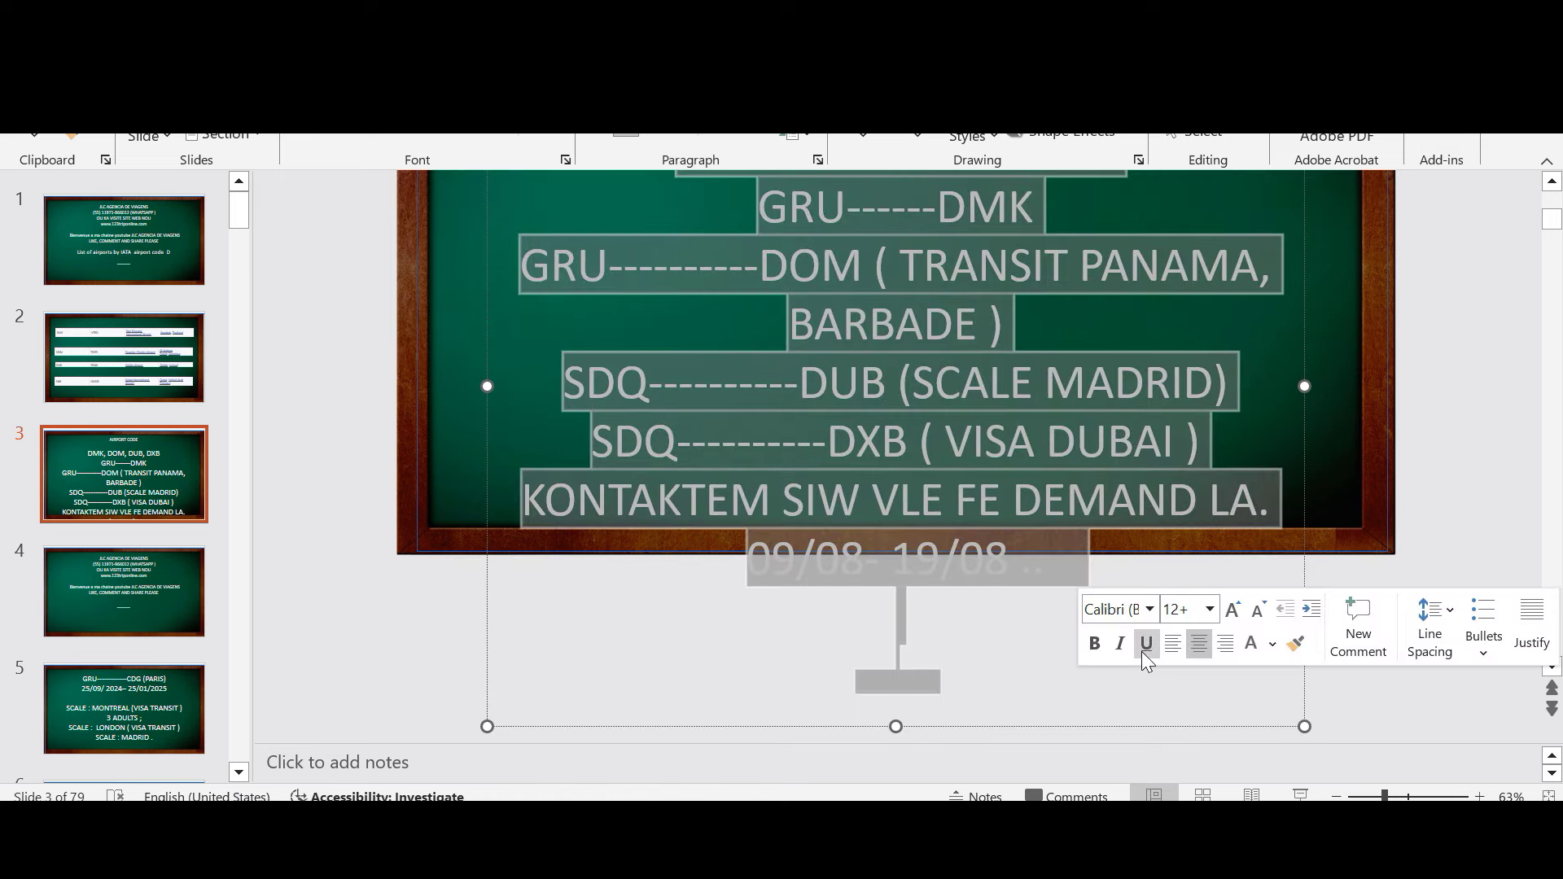
text(MESI DESKEW)
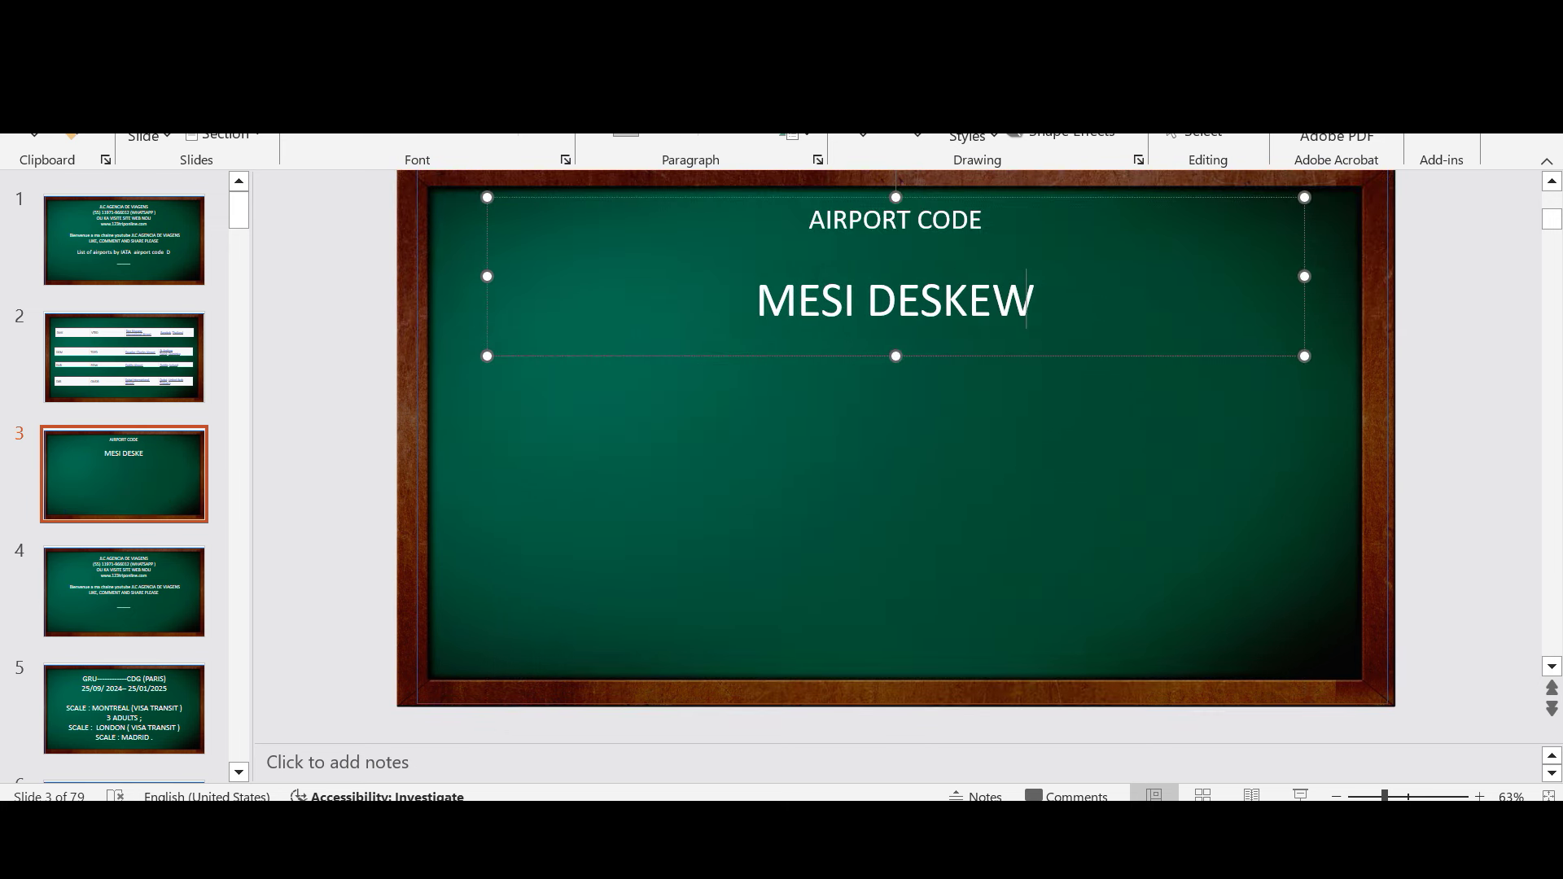
text( TAP SW)
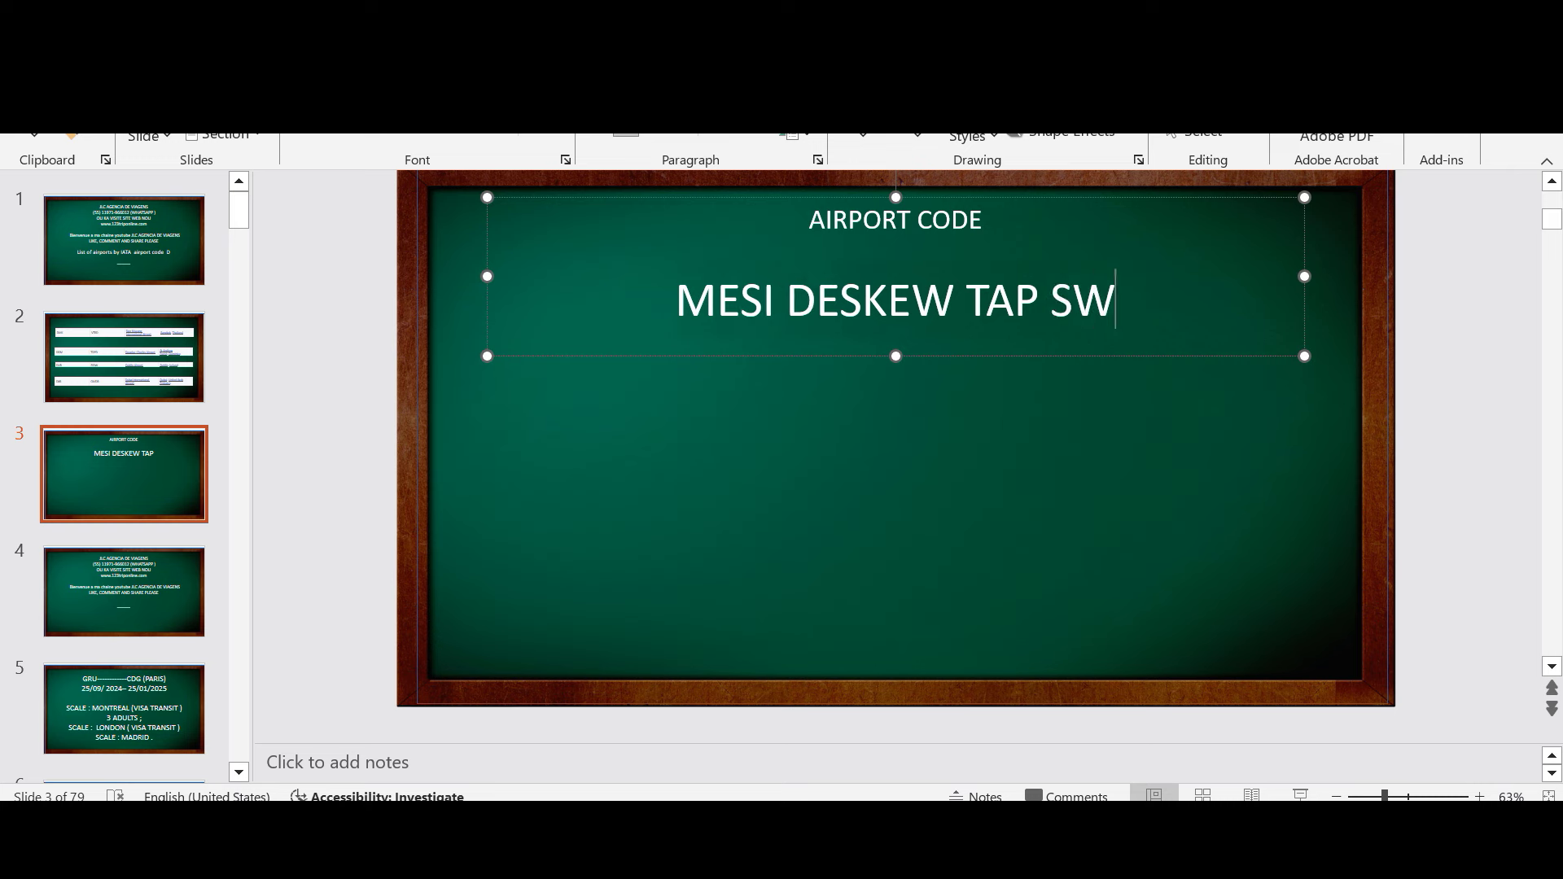
text(IV NOU.)
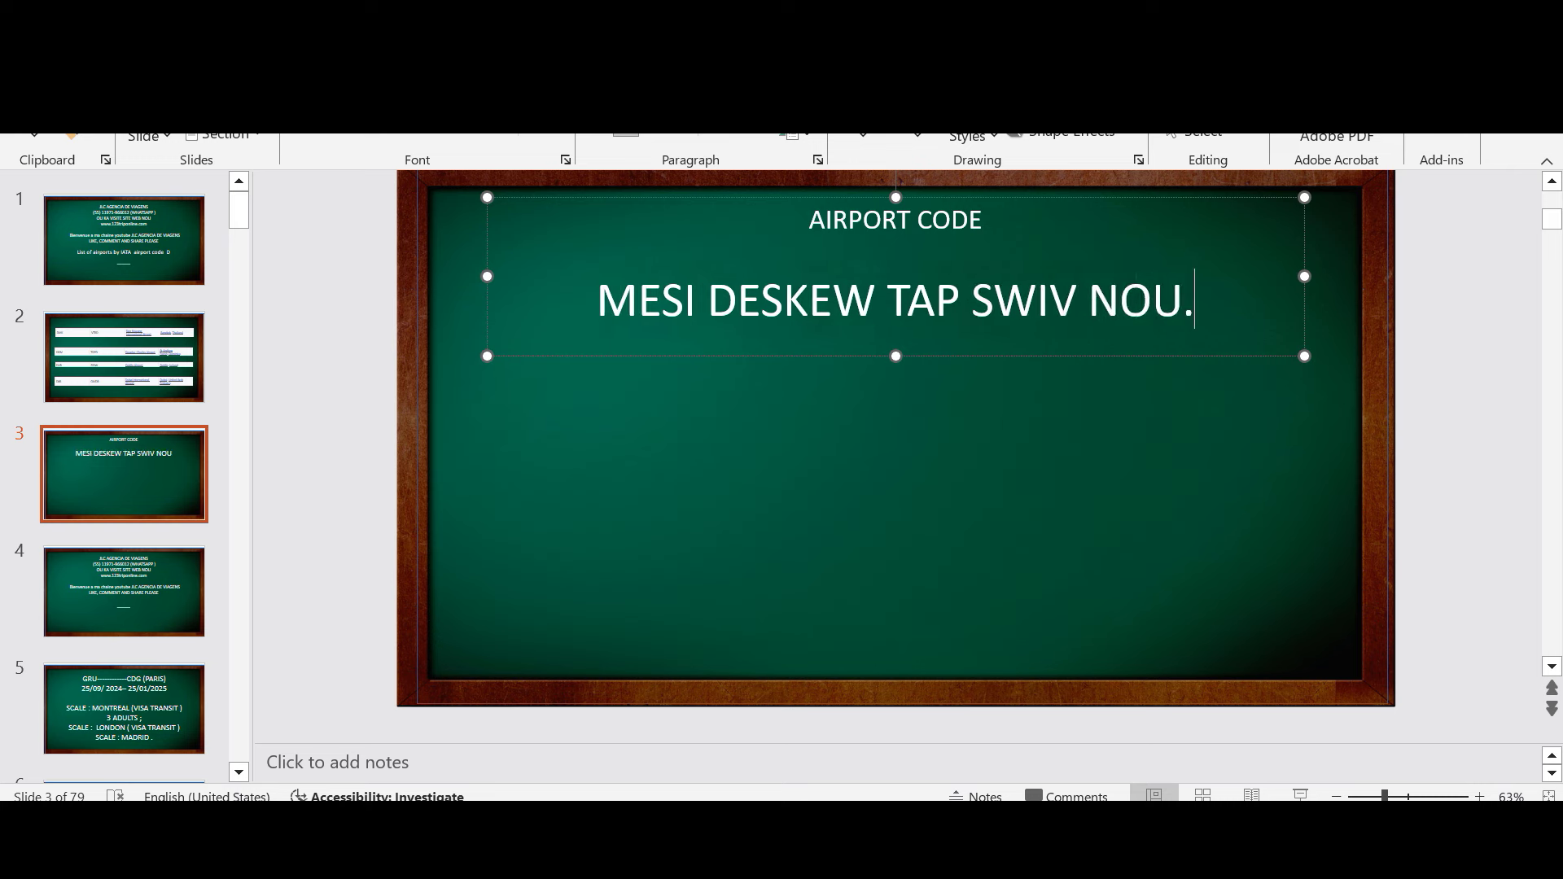
Step: Add a second line reading "PATAJE , FE KOMANTE, LIKE" under the thank-you message, followed by a new line
key(Return)
text(PA)
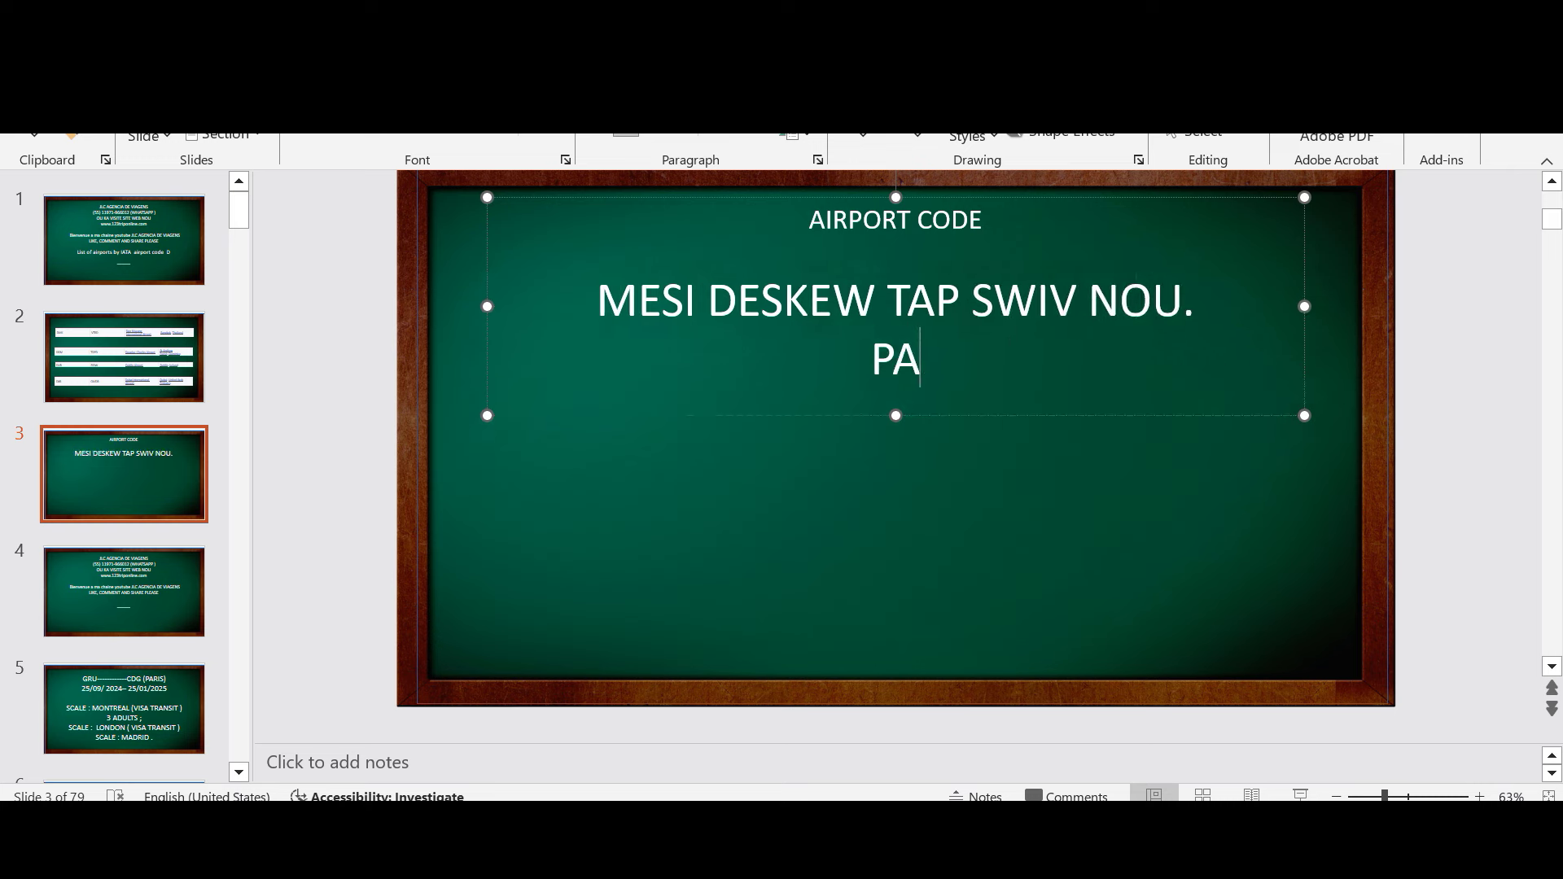
text(TAJE , F)
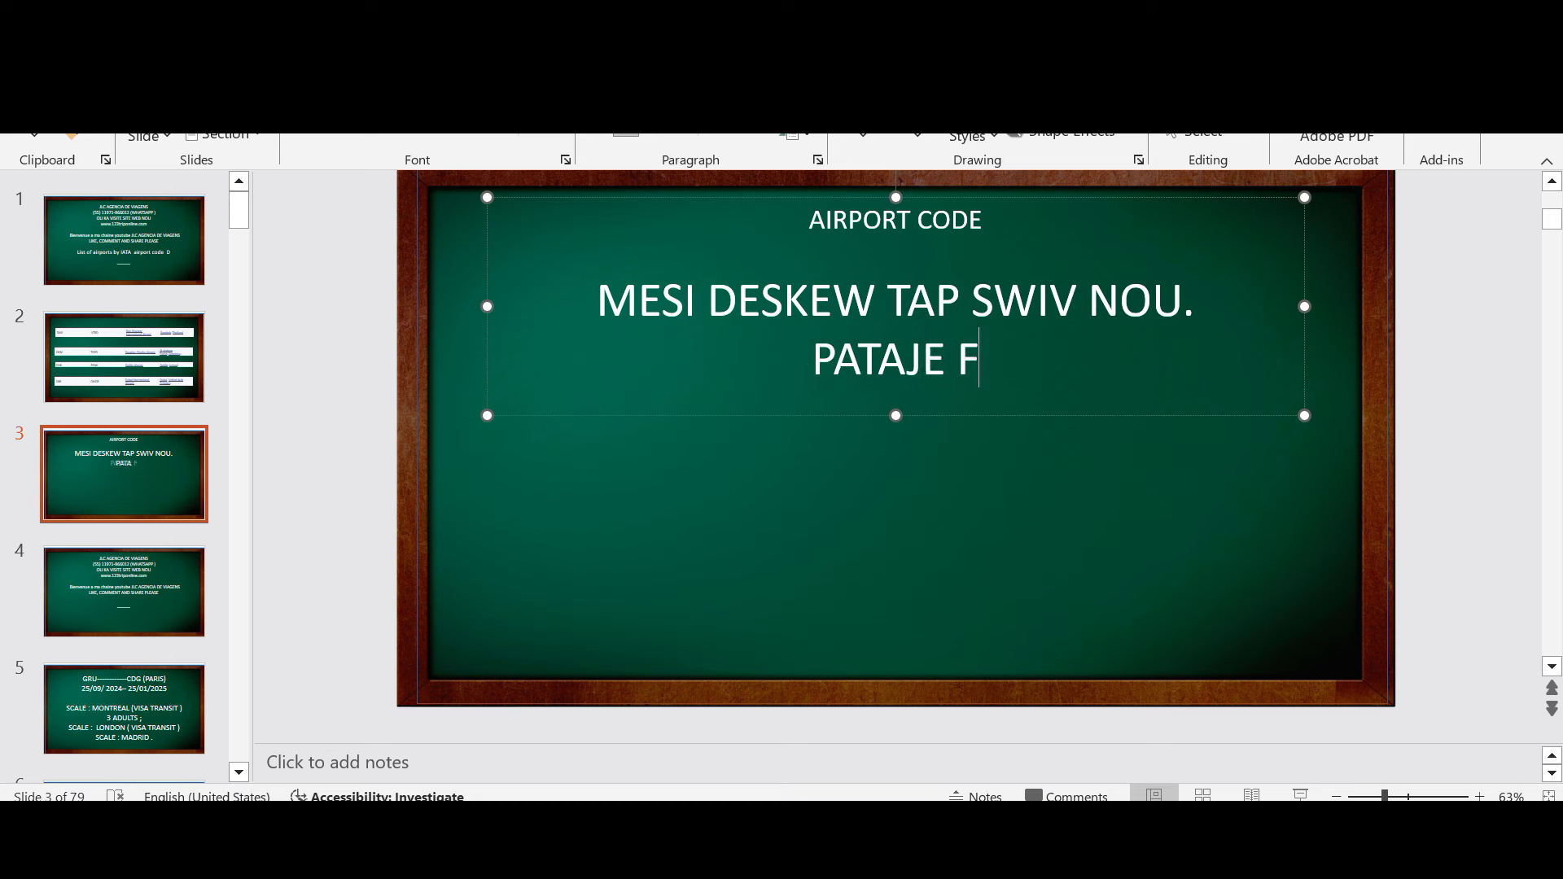
key(BackSpace)
text(, FE KOMANT)
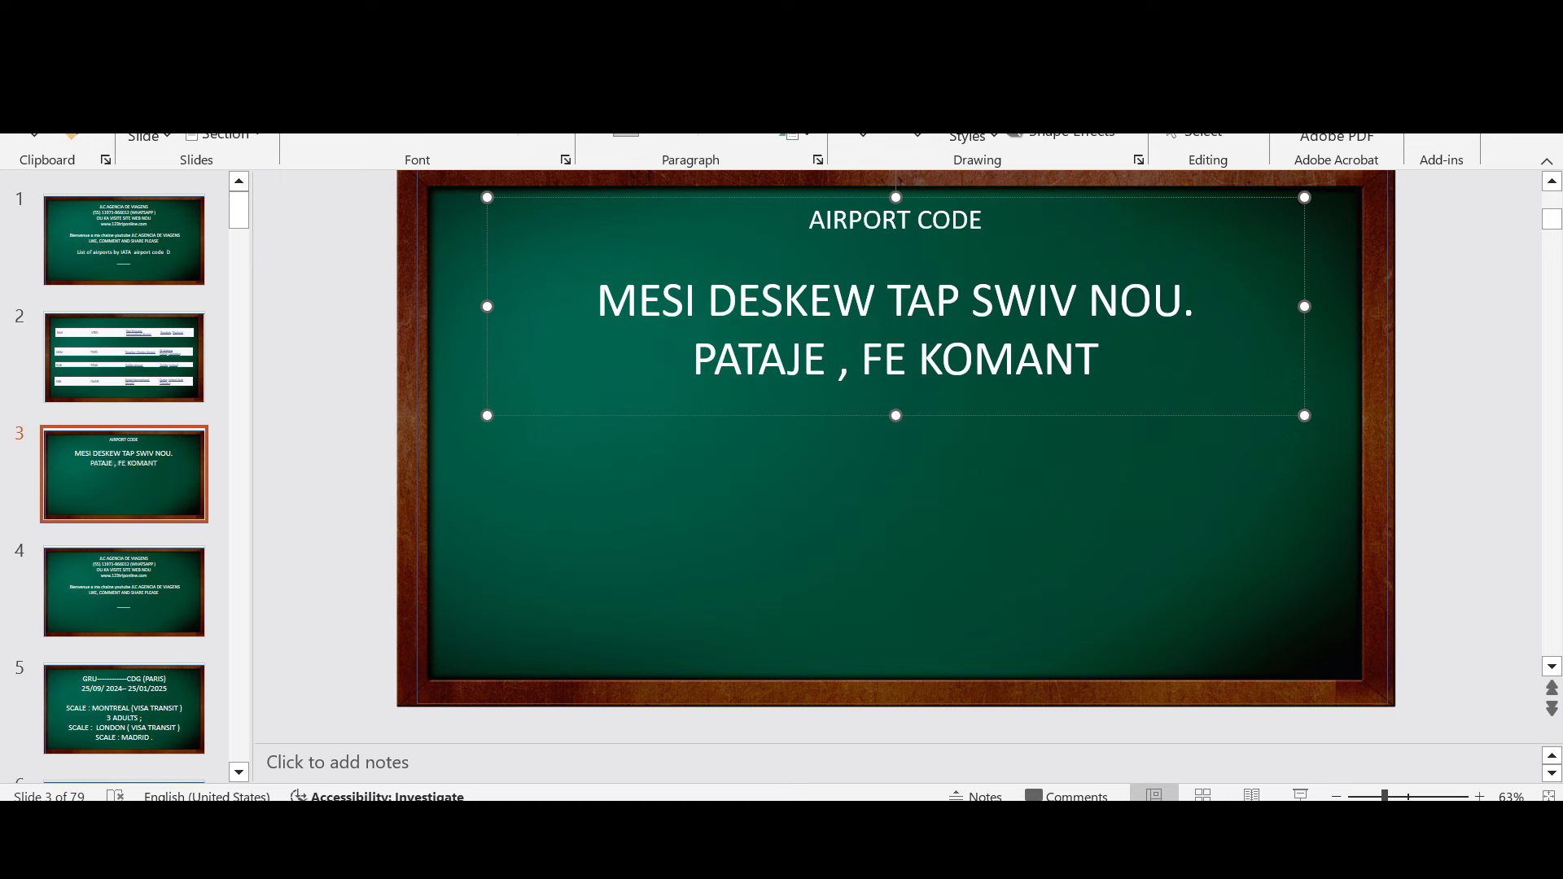
text(E,)
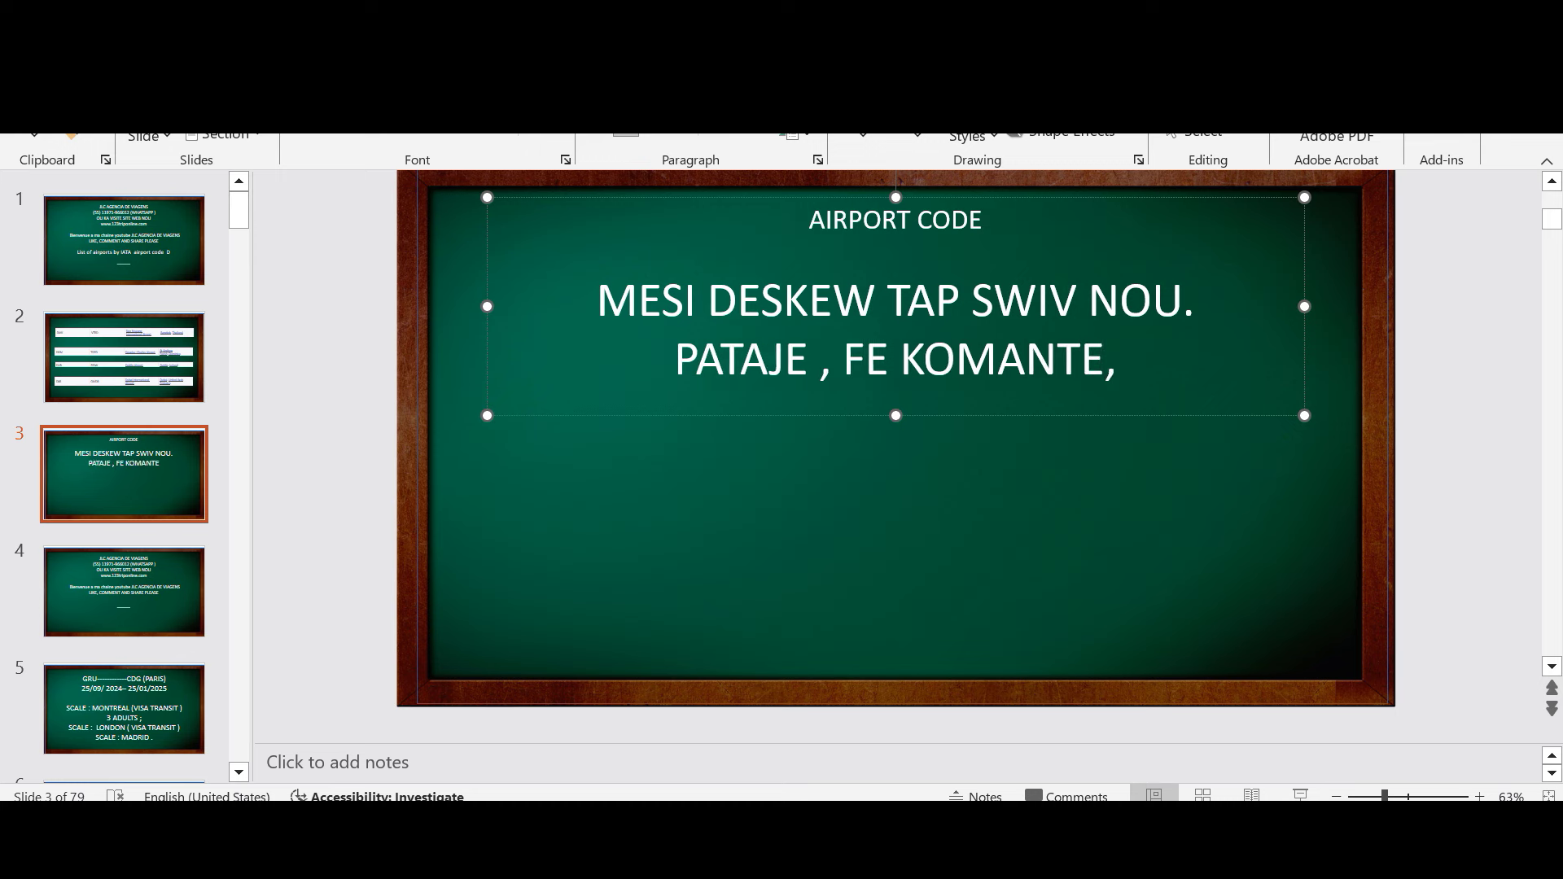
text( LIKE)
key(Return)
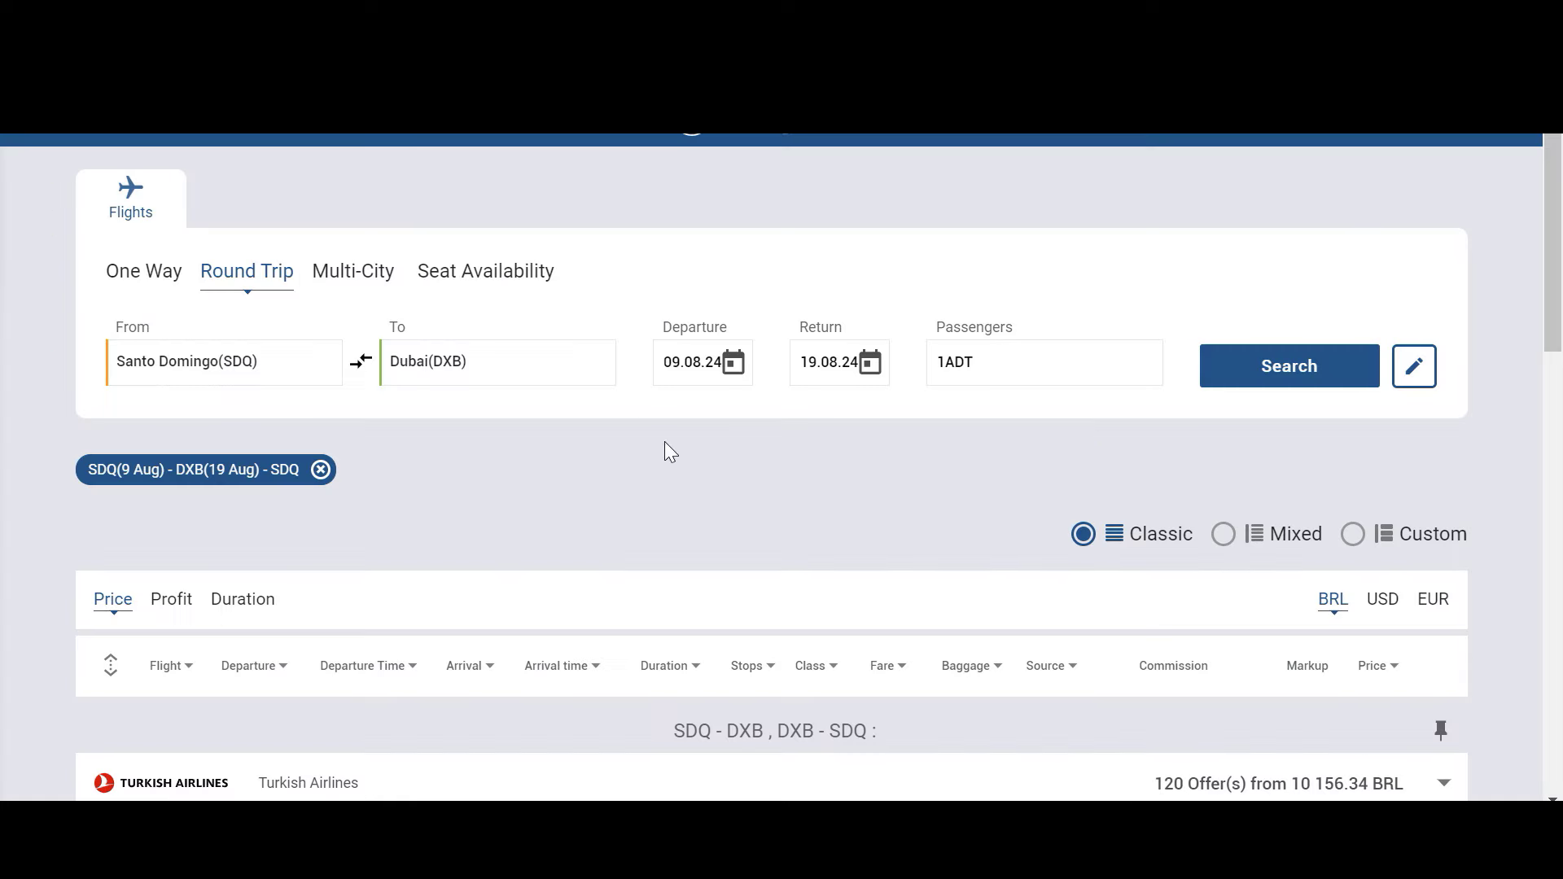
scroll(707, 526, down, 10)
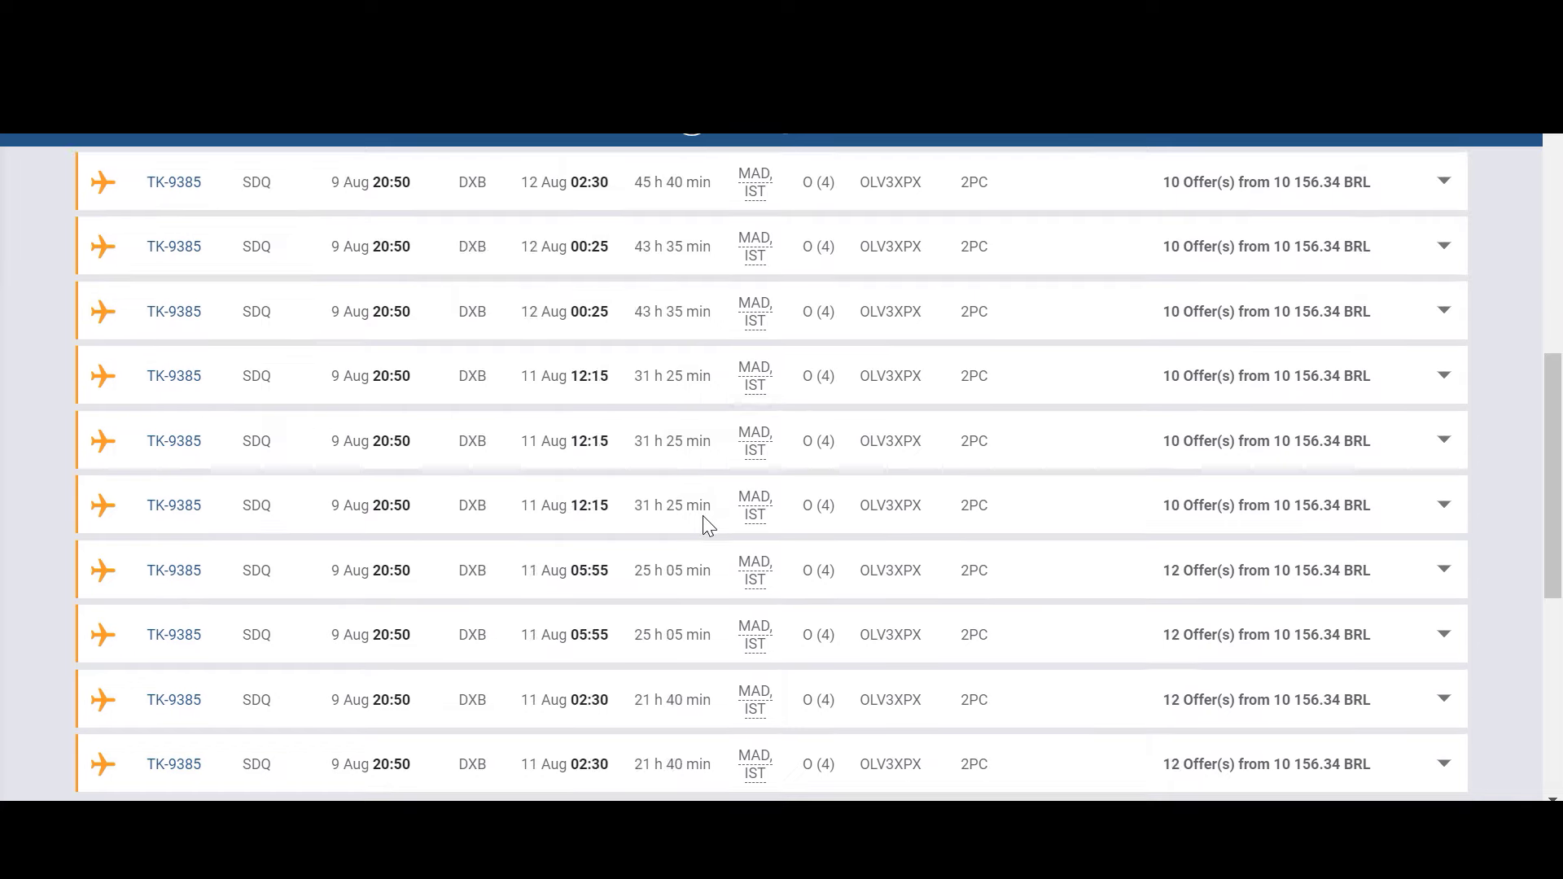
scroll(704, 527, up, 9)
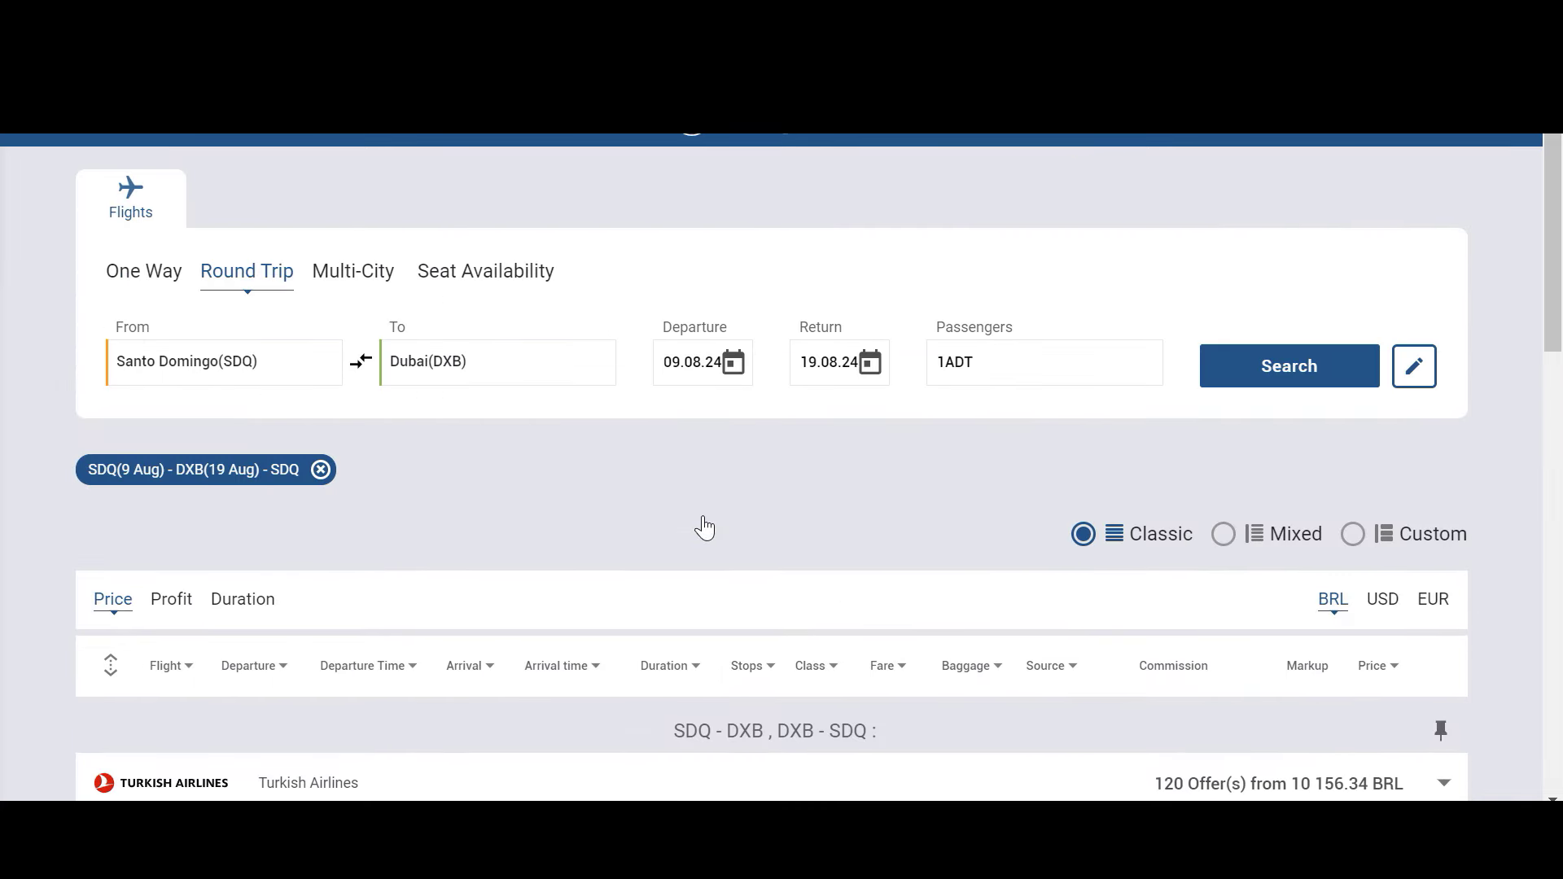
scroll(705, 528, down, 3)
scroll(637, 545, up, 3)
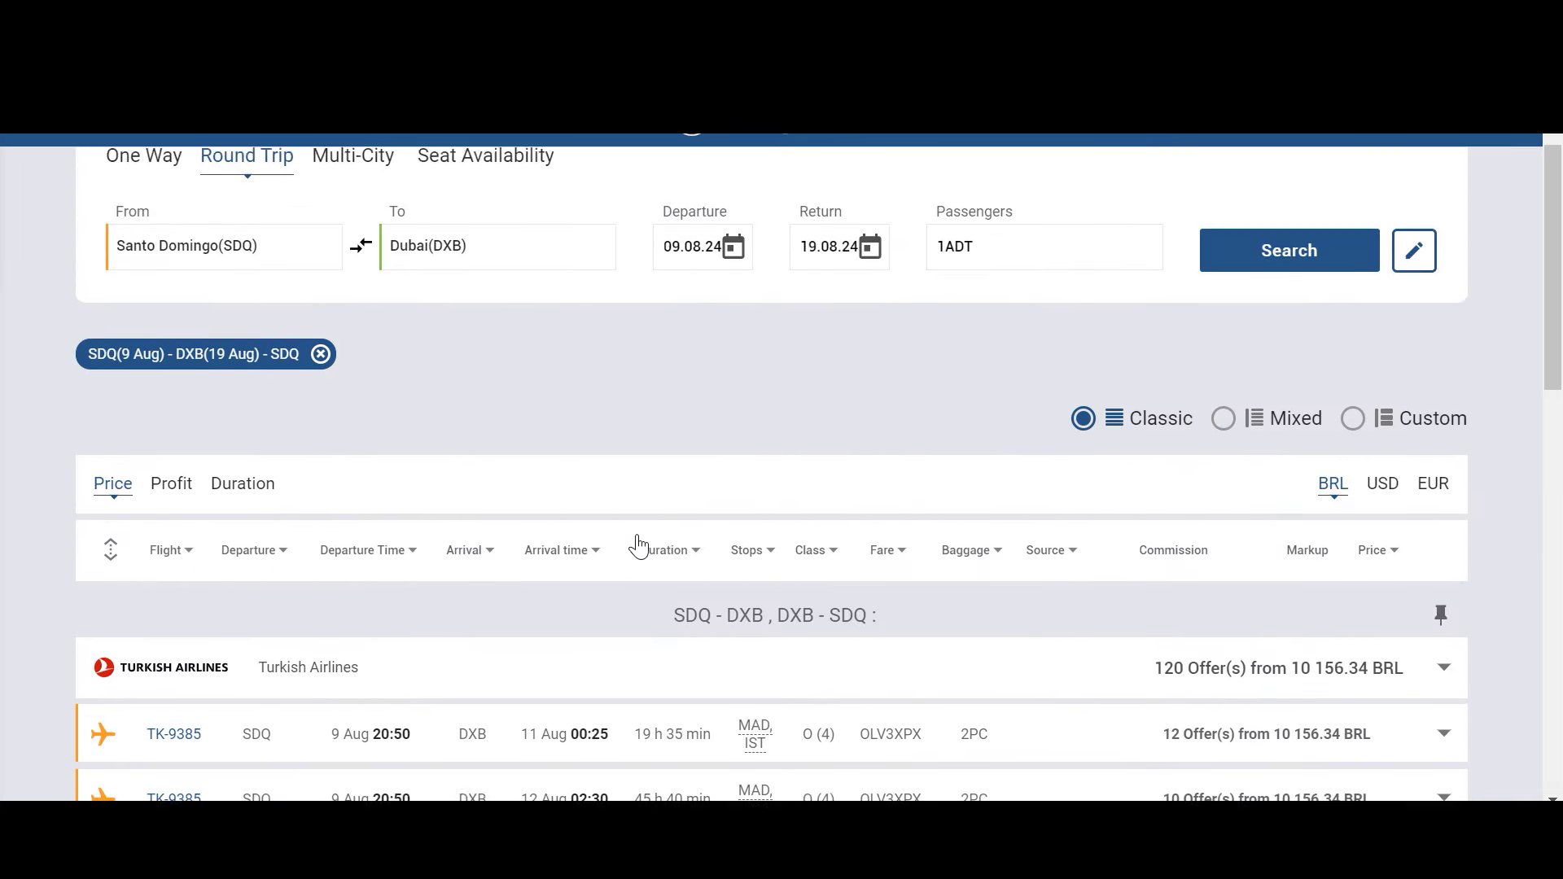